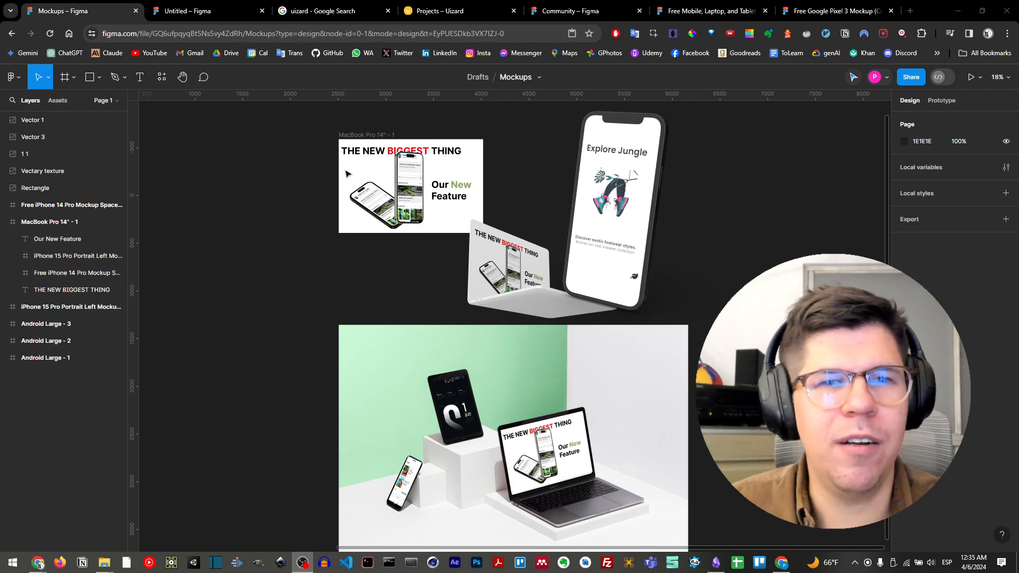
Switch to Uizard's projects page, dismiss the onboarding tour and start a new project with Autodesigner.
click(184, 12)
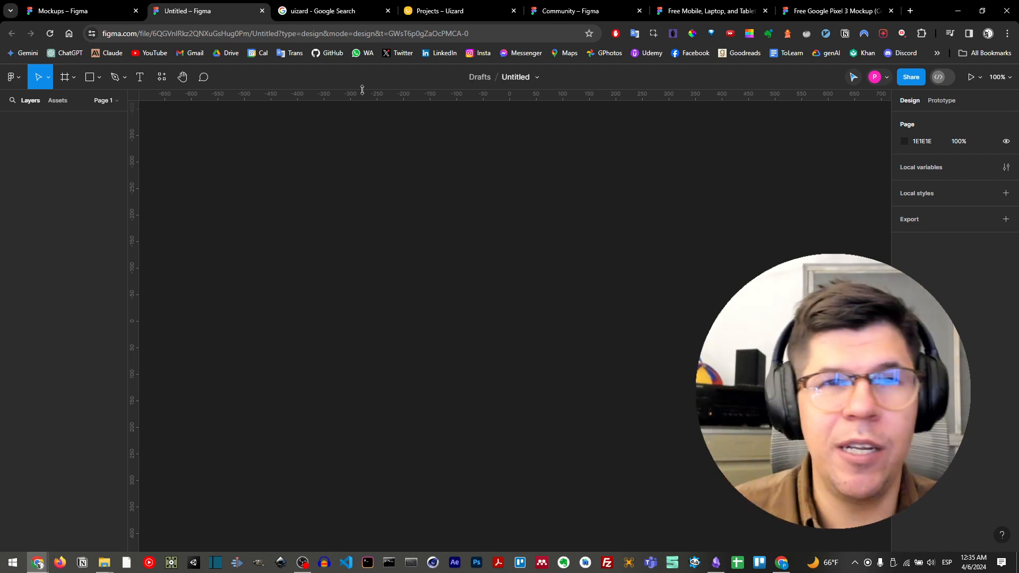
click(300, 13)
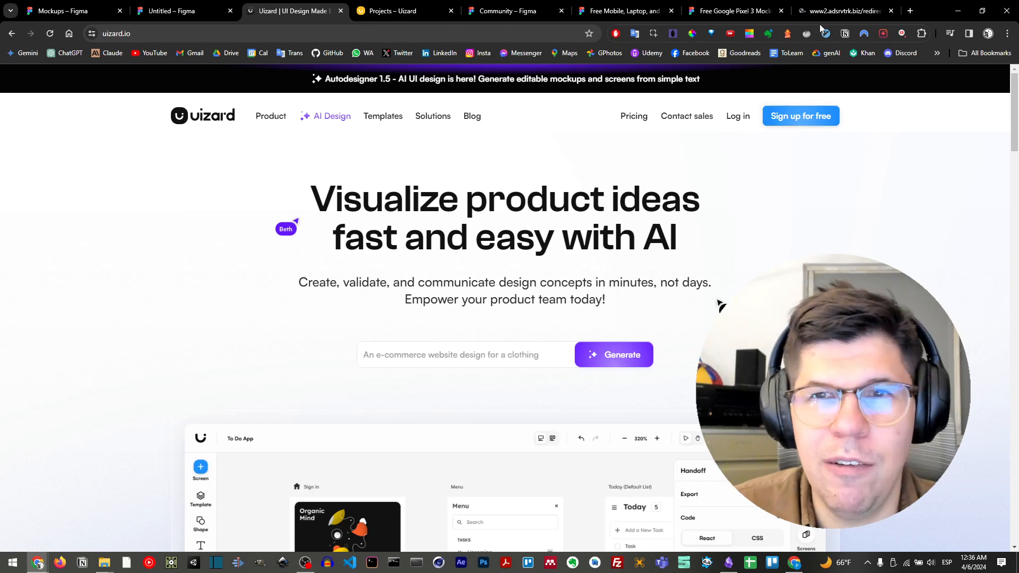
click(384, 12)
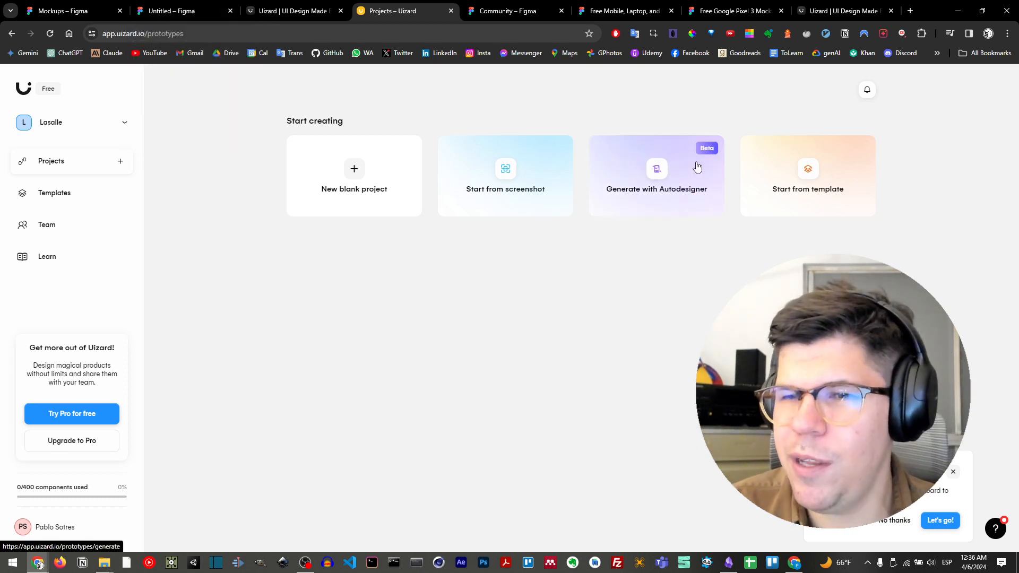
click(940, 520)
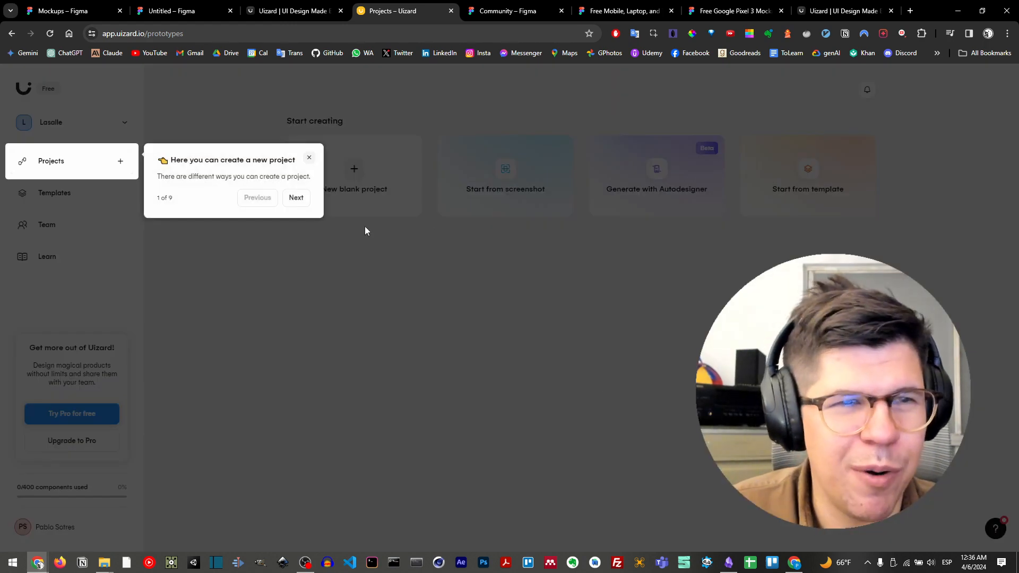
click(309, 158)
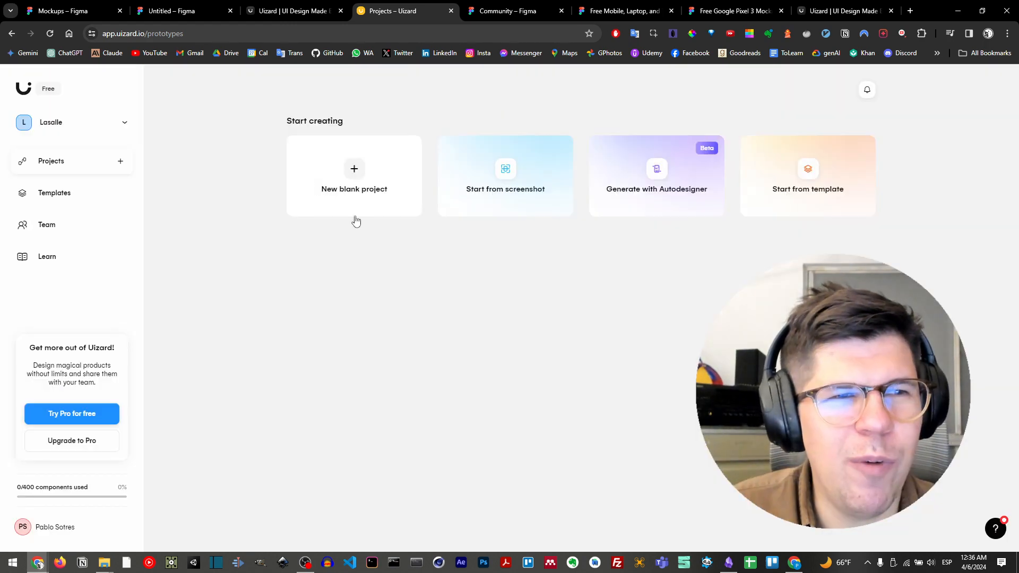
click(673, 190)
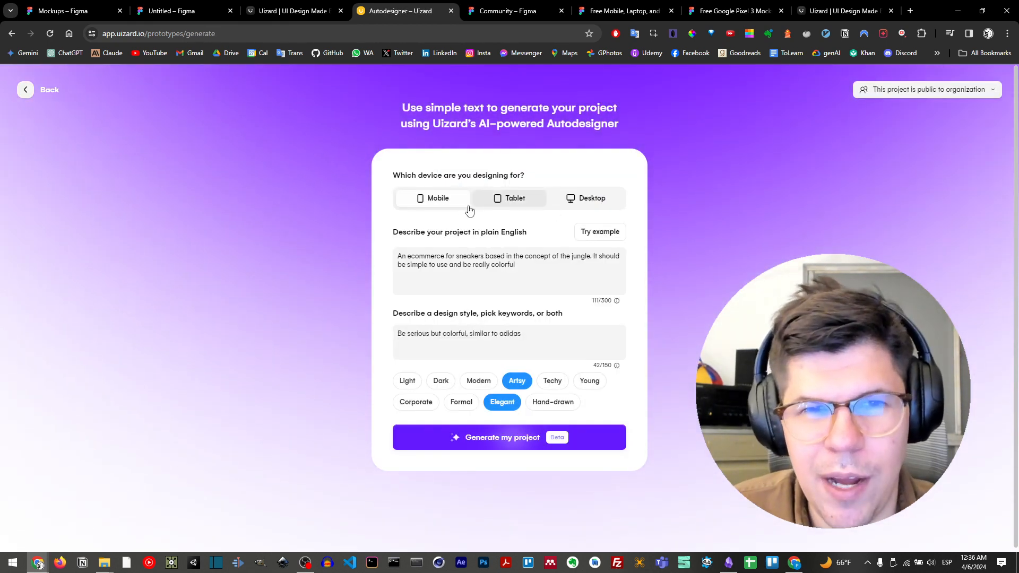
Extend the mobile sneaker store's project description with ", have blue and orange." at its end.
click(486, 257)
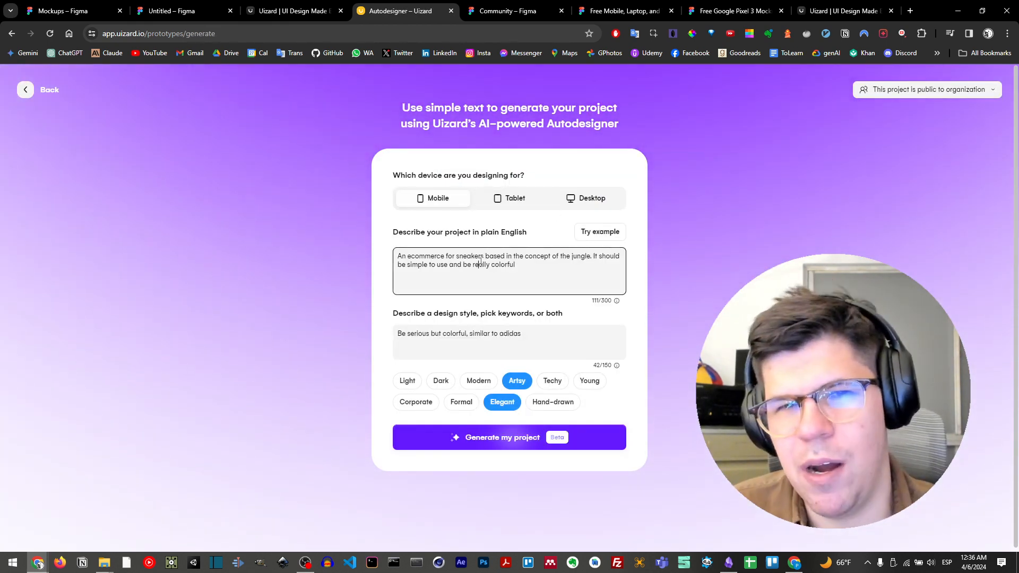
click(477, 266)
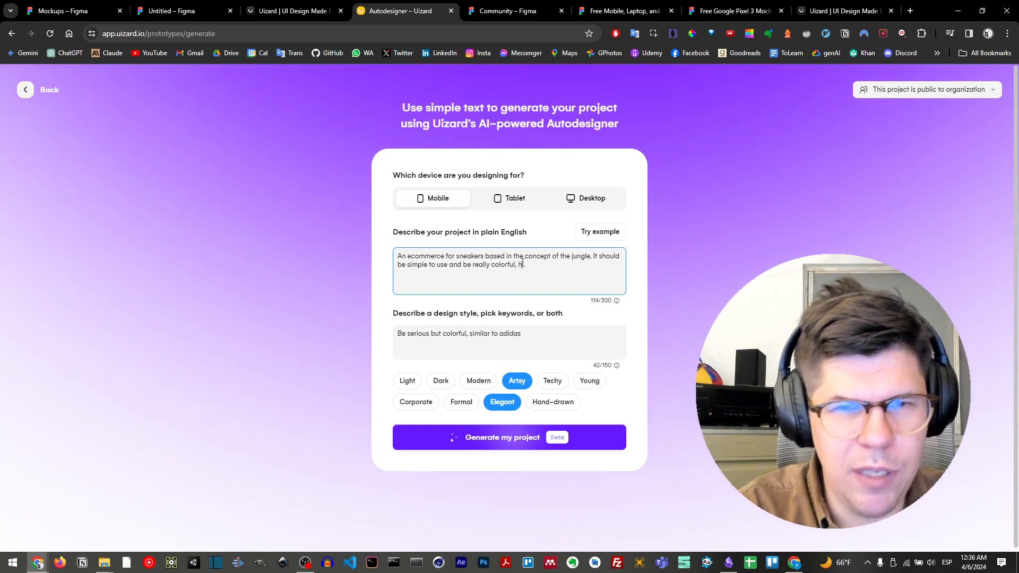
text(hhbv)
text(ave)
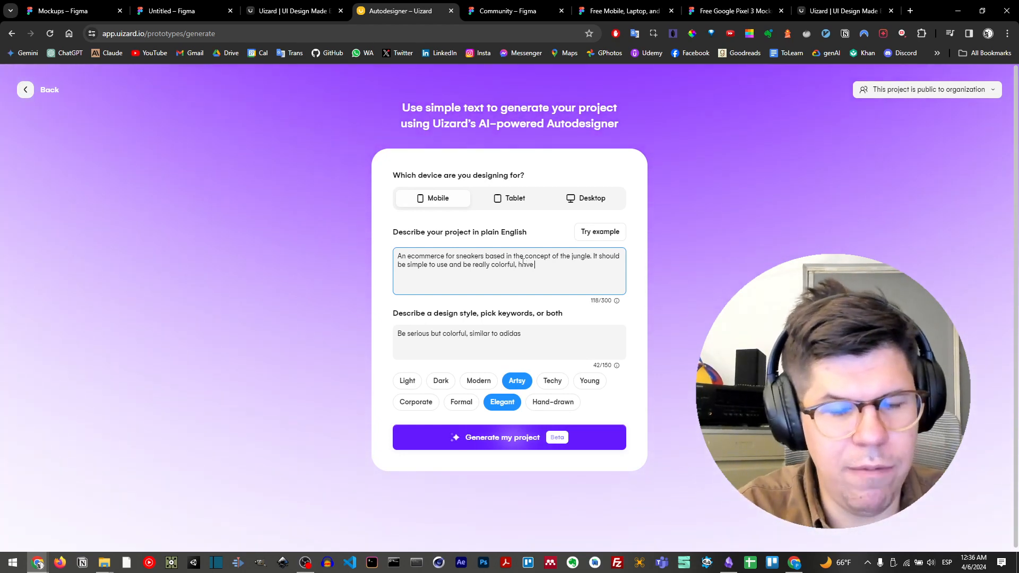
text( blue an)
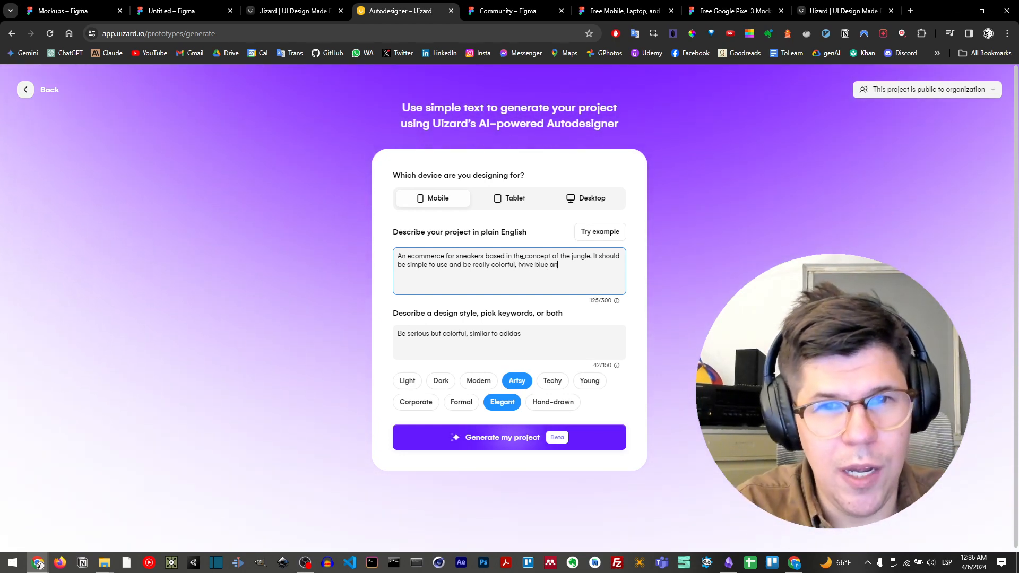
text(d orange.)
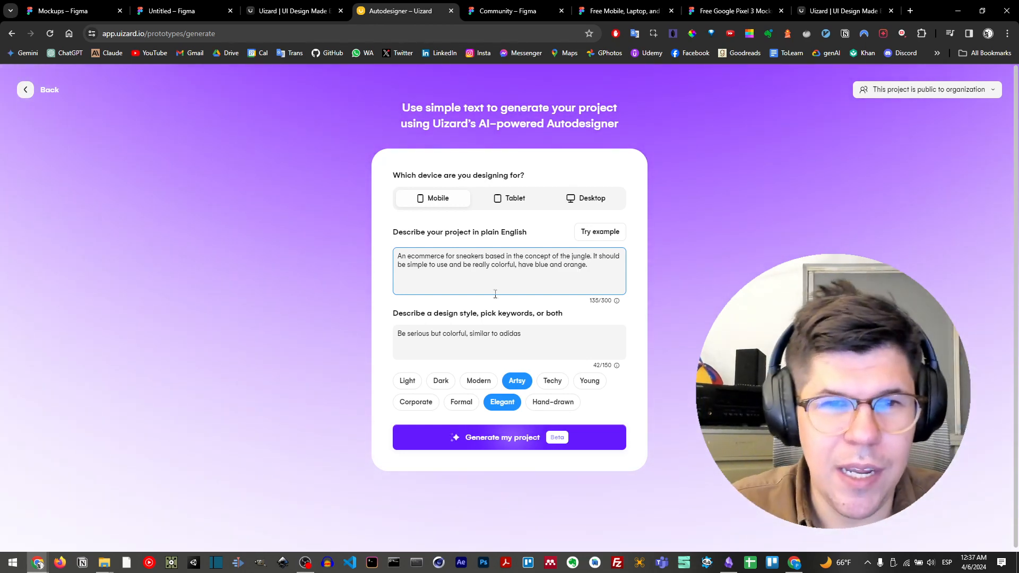
Extend the design style description after "similar to adidas" with ", modern and technological.".
click(530, 333)
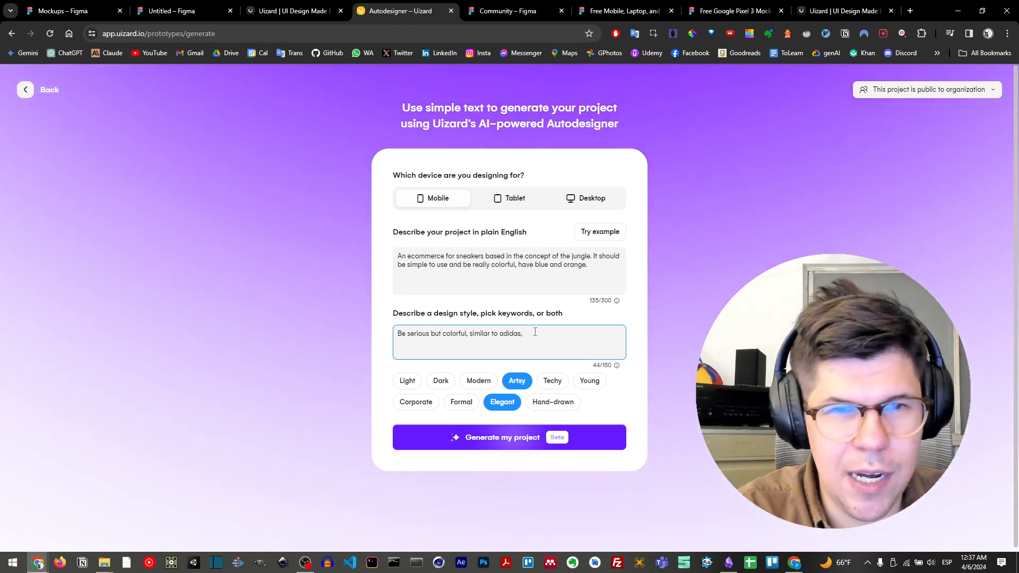
text(moder)
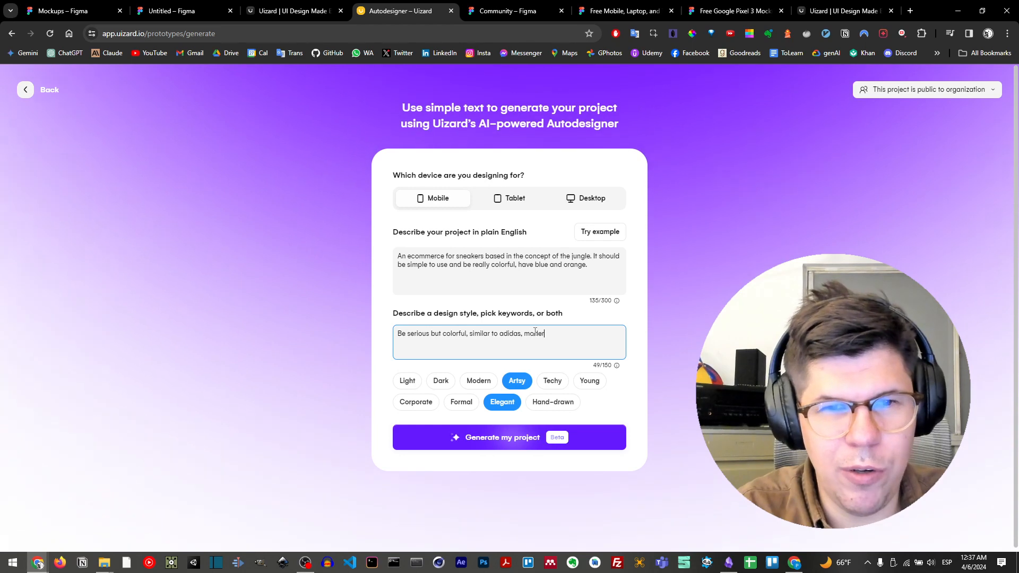
text(n and )
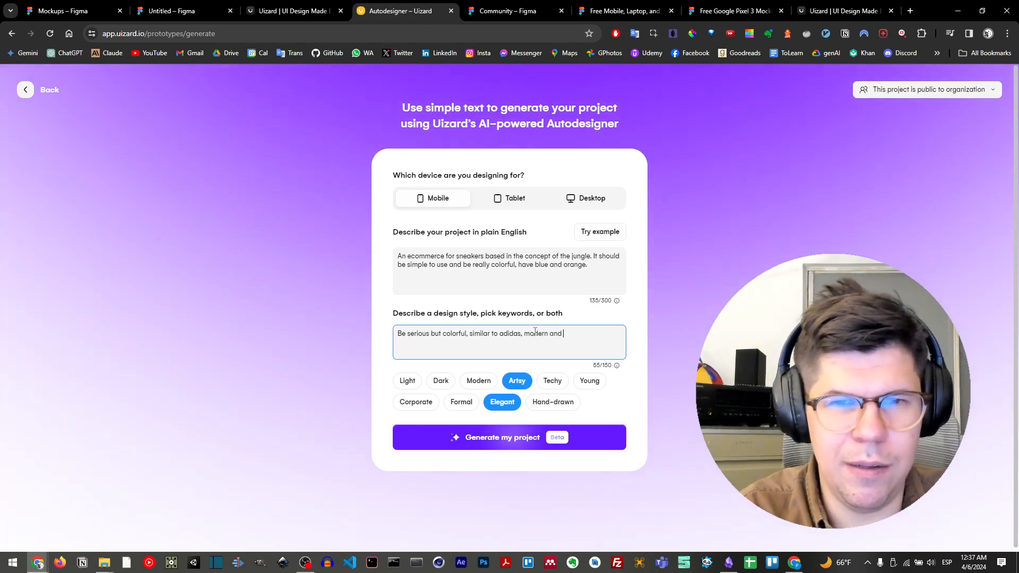
text(tech)
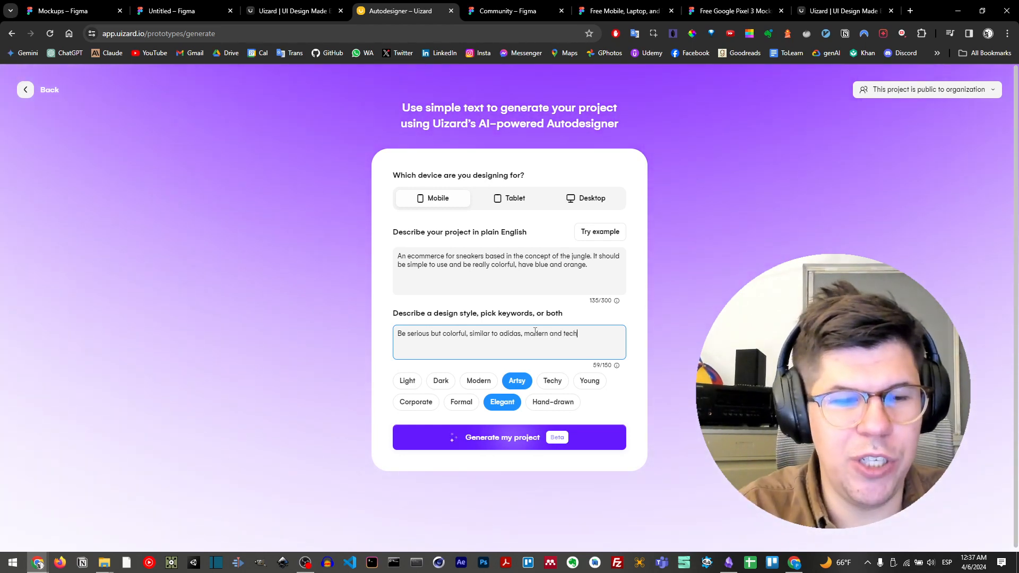
text(nological.)
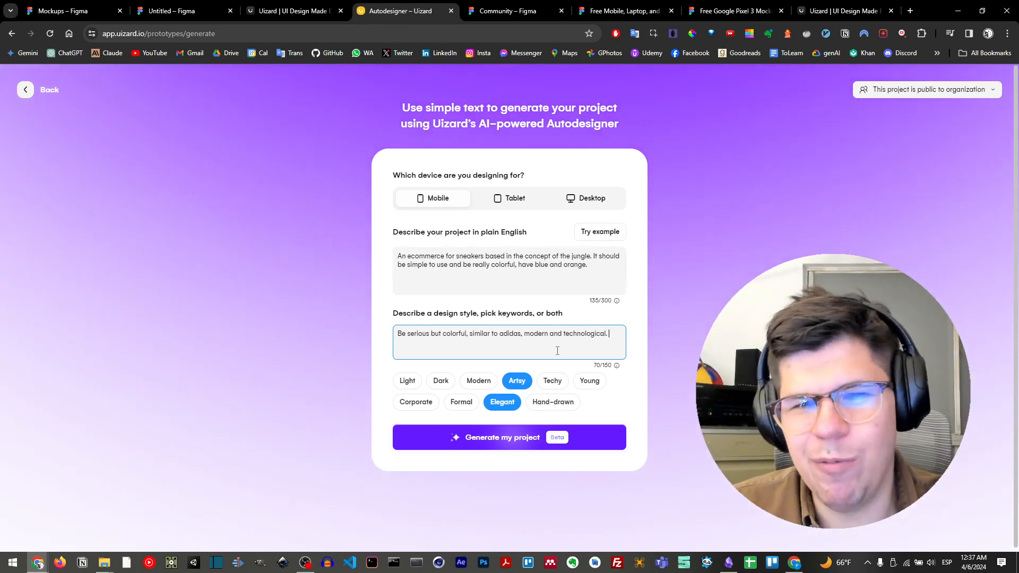
Add the Light style keyword alongside Artsy and Elegant, and generate the project.
click(407, 382)
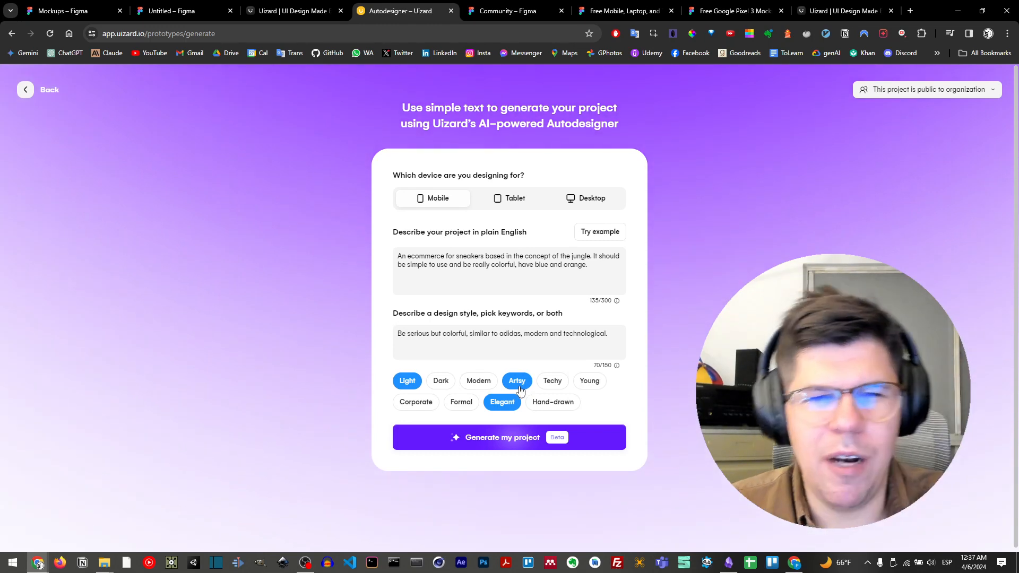
click(538, 441)
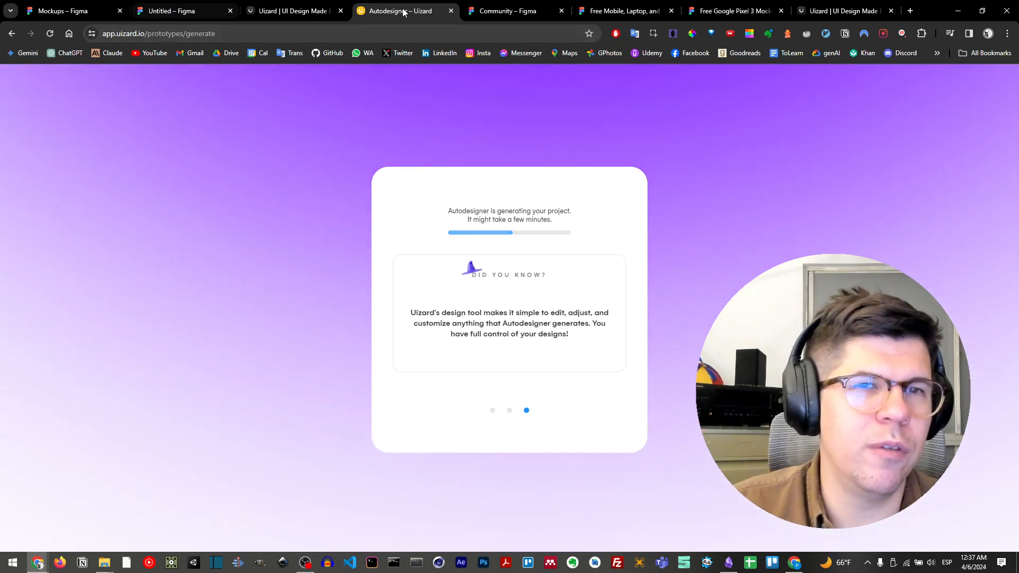
Switch to the untitled Figma file and add an iPhone 14 & 15 Pro Max frame.
click(180, 13)
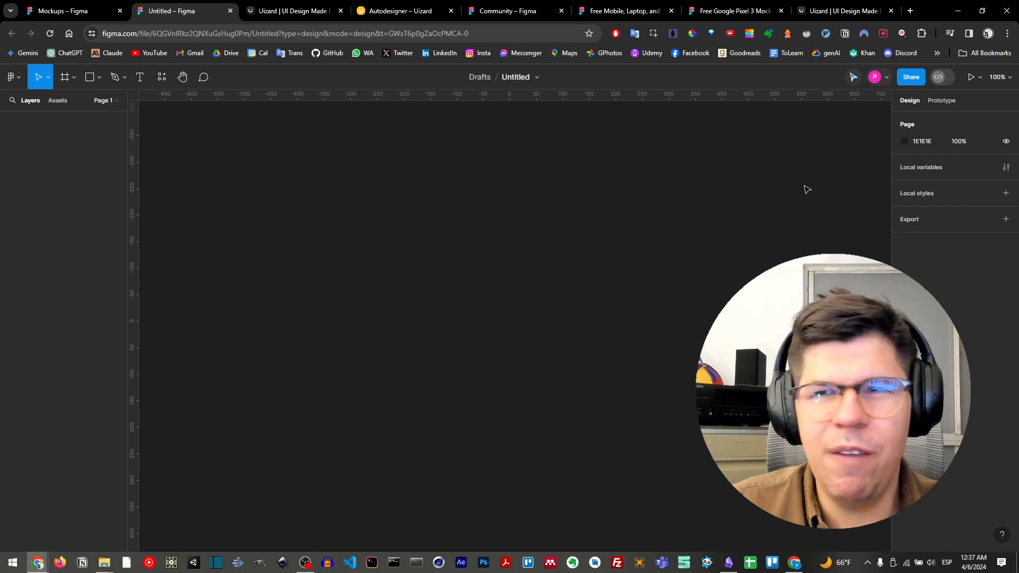
click(72, 78)
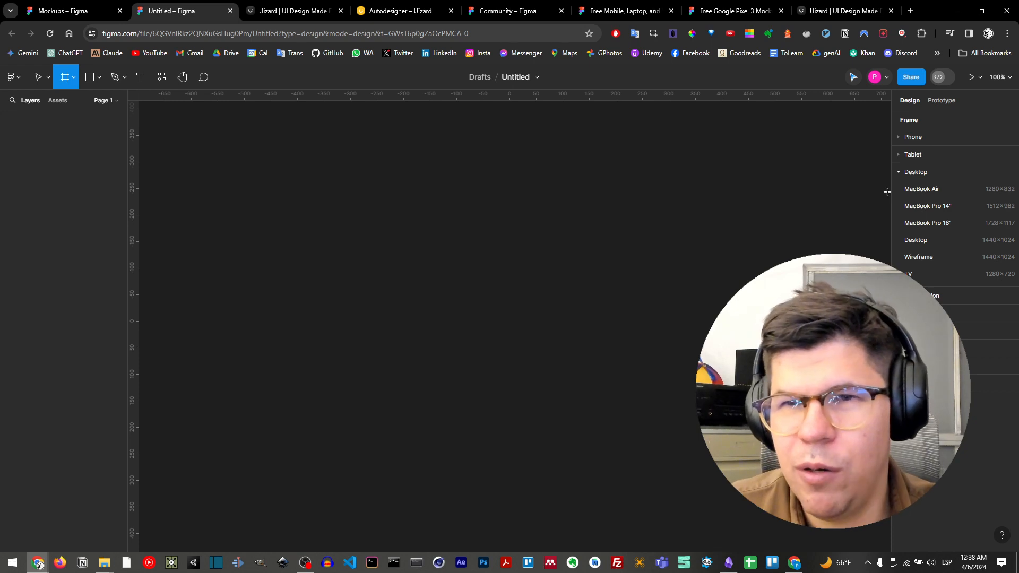
click(905, 171)
click(902, 137)
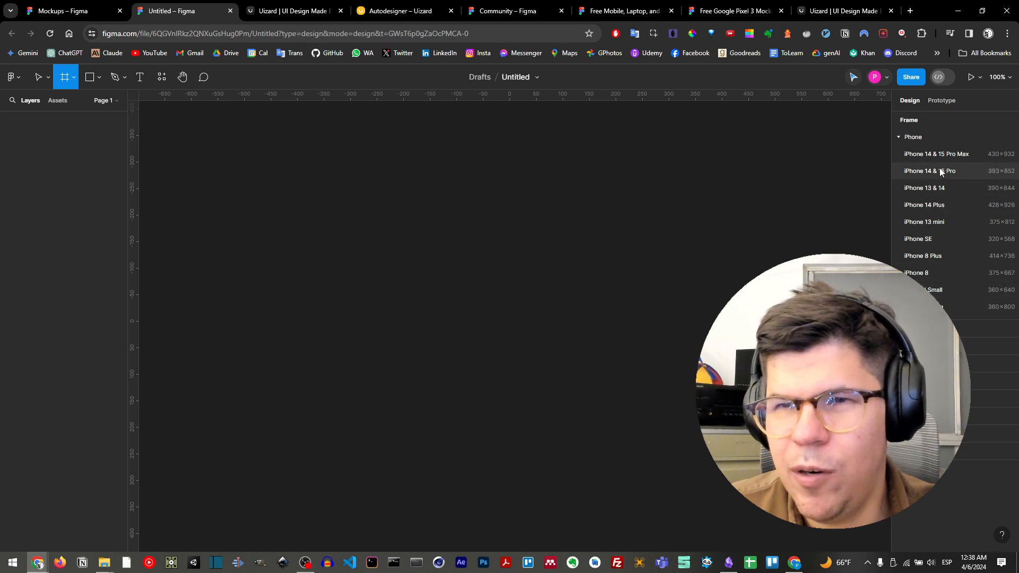
click(941, 152)
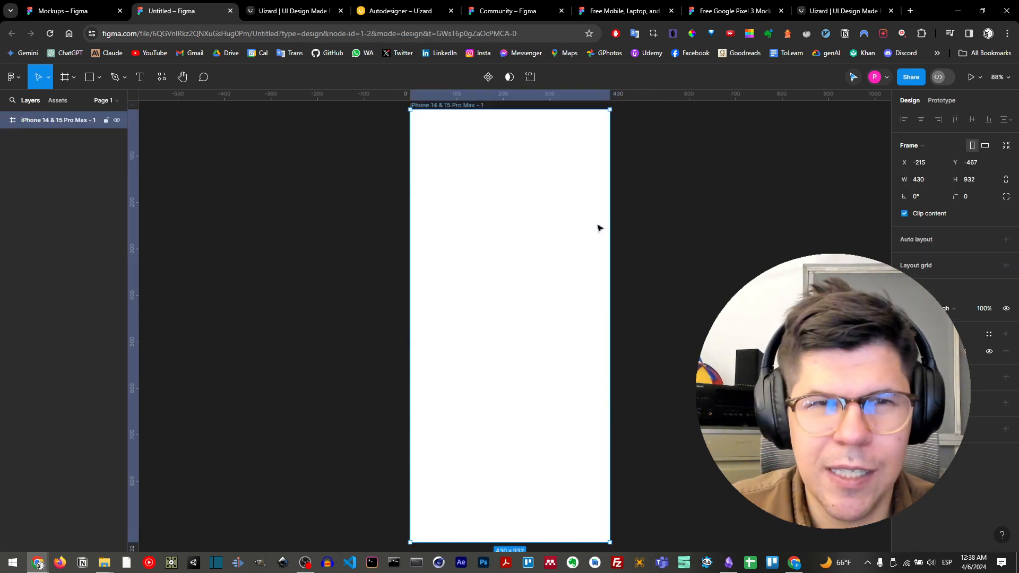
key(Escape)
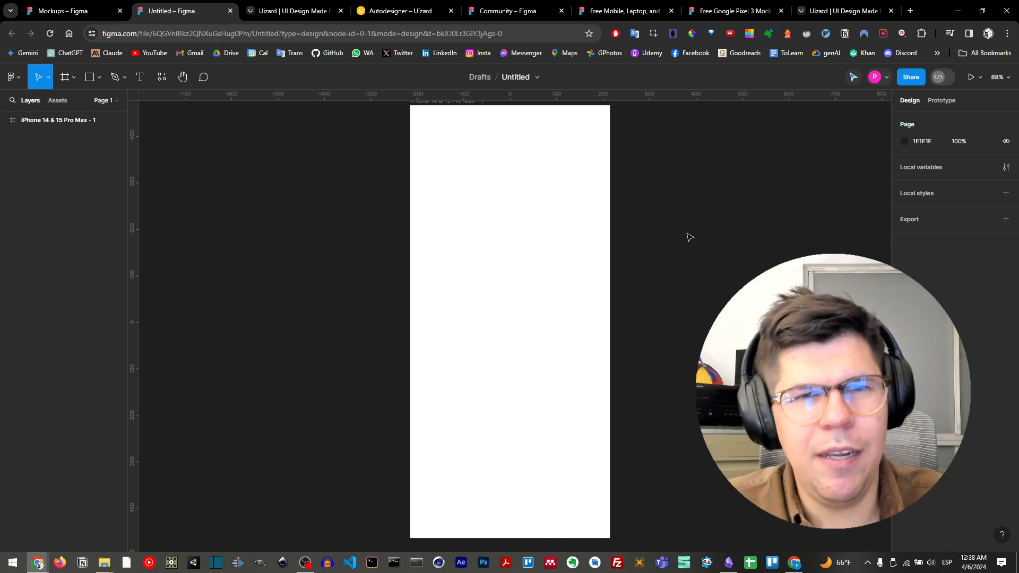
Duplicate the iPhone 14 & 15 Pro Max frame twice, arranging the three frames side by side in a row.
scroll(690, 234, down, 1)
click(501, 118)
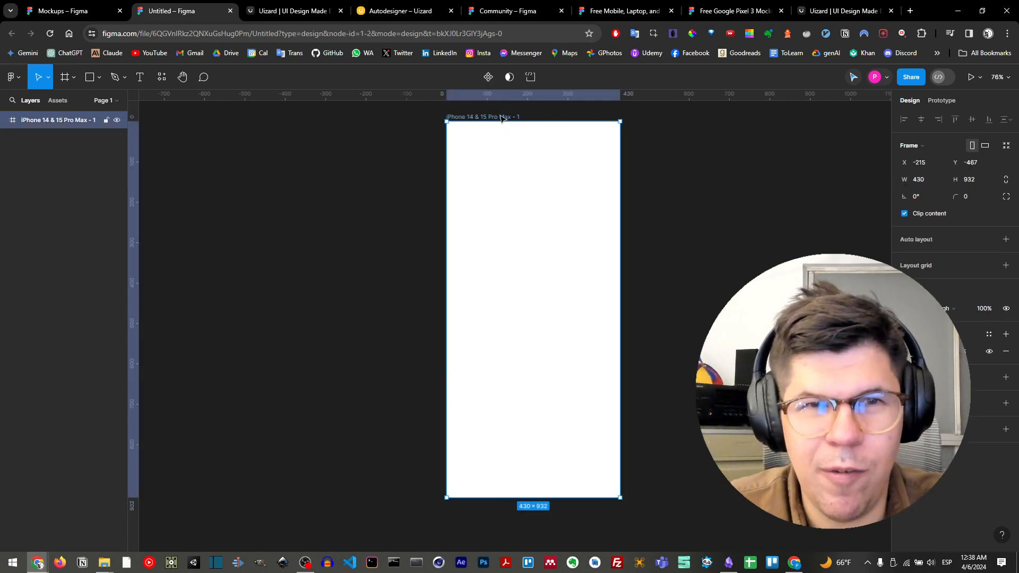
drag(501, 118, 751, 139)
scroll(697, 203, down, 3)
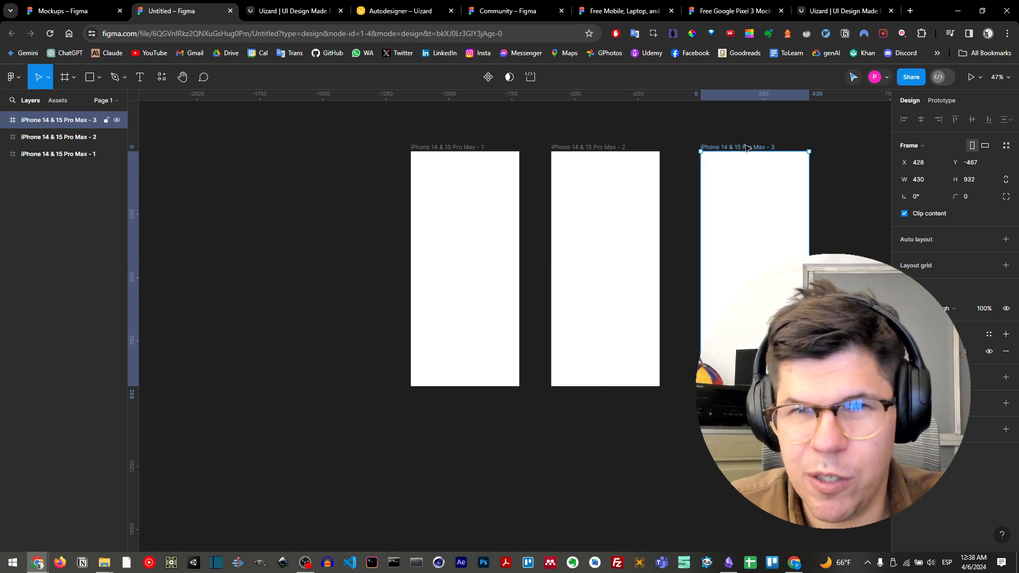
drag(746, 148, 735, 149)
drag(764, 202, 568, 200)
scroll(568, 200, down, 2)
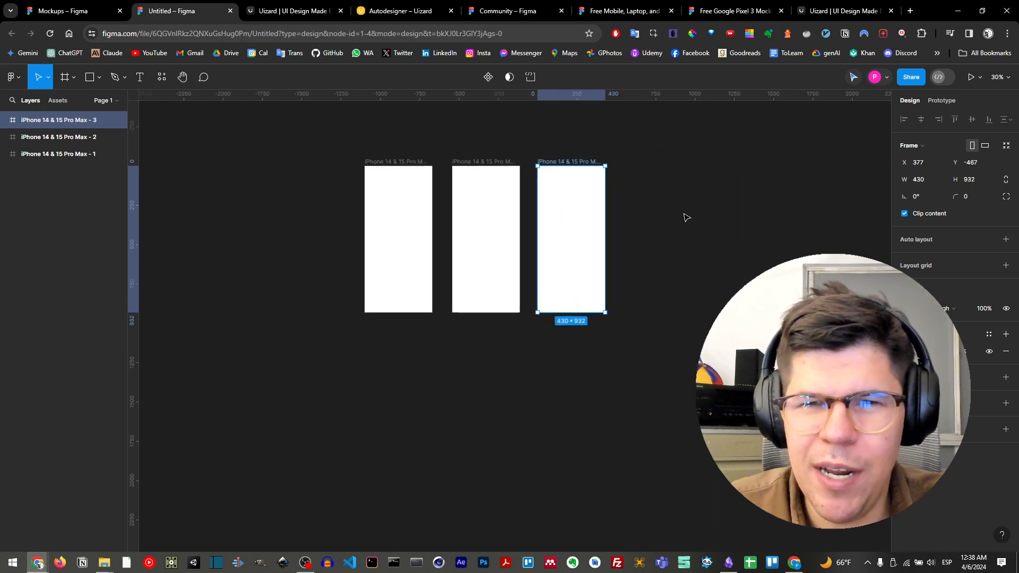
click(716, 213)
click(74, 11)
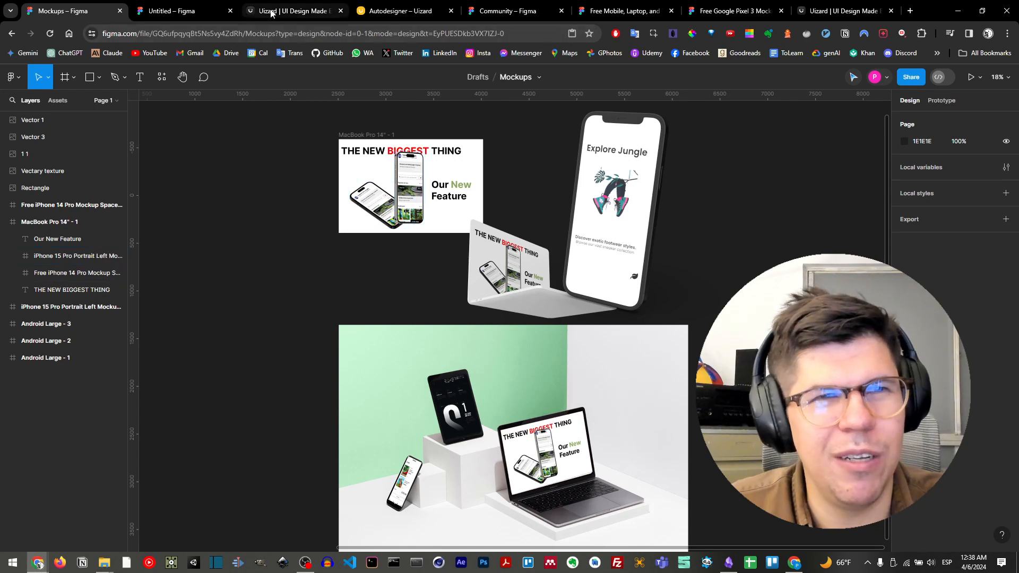
click(180, 11)
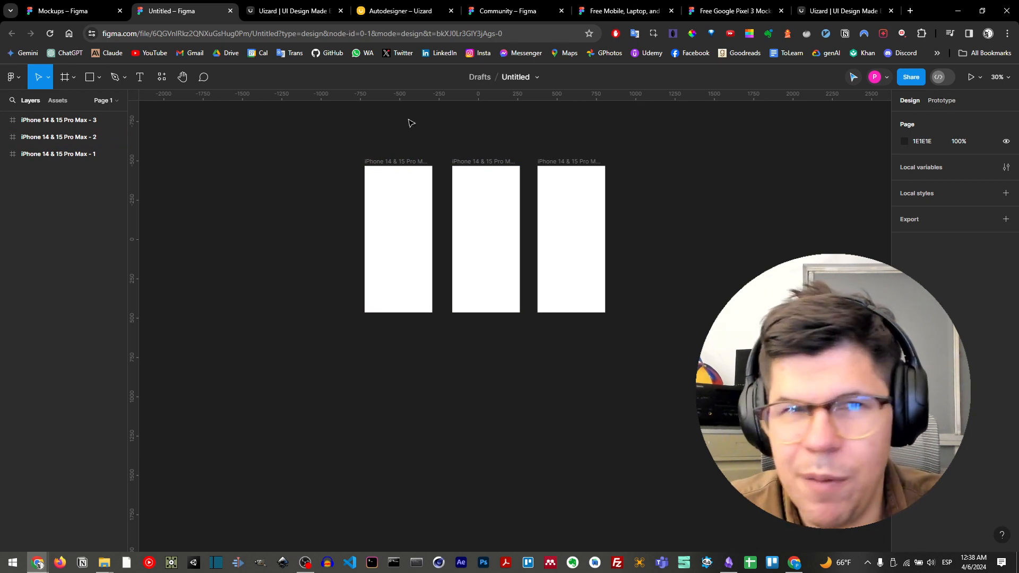
Add a MacBook Pro 16" frame and place it to the right of the three phone frames, aligned with their top edges.
click(64, 77)
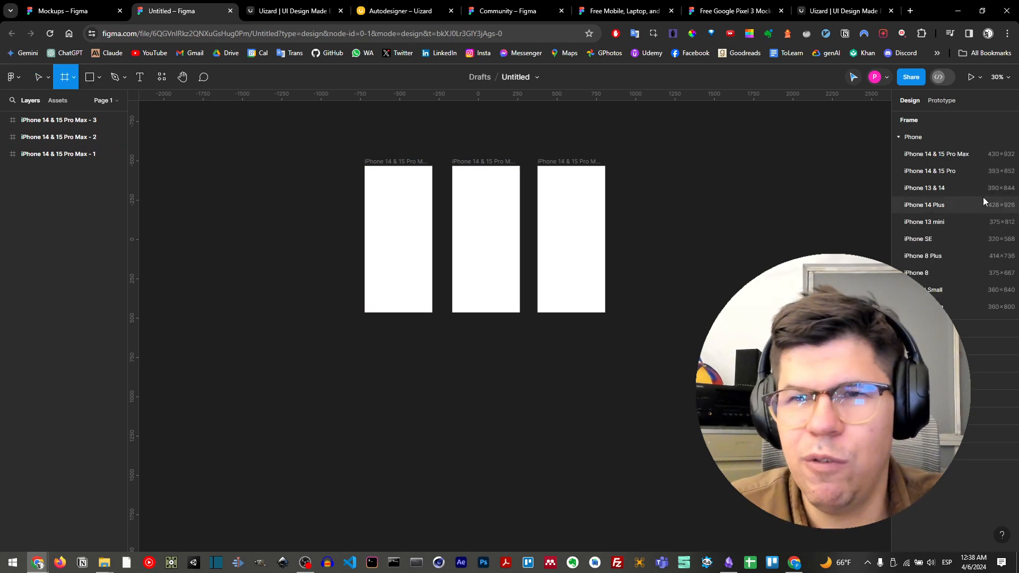
click(917, 346)
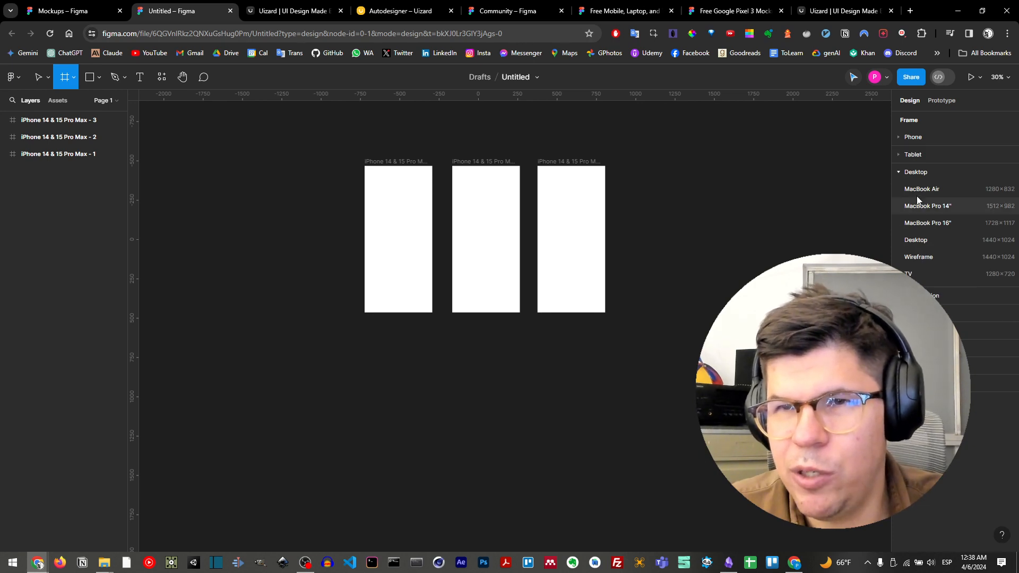
click(936, 224)
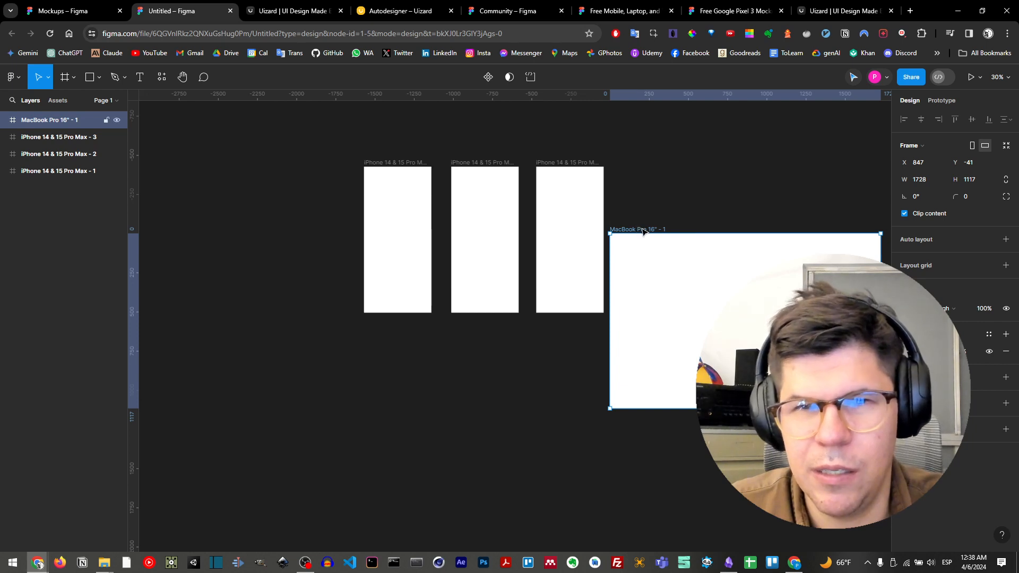
drag(638, 229, 670, 164)
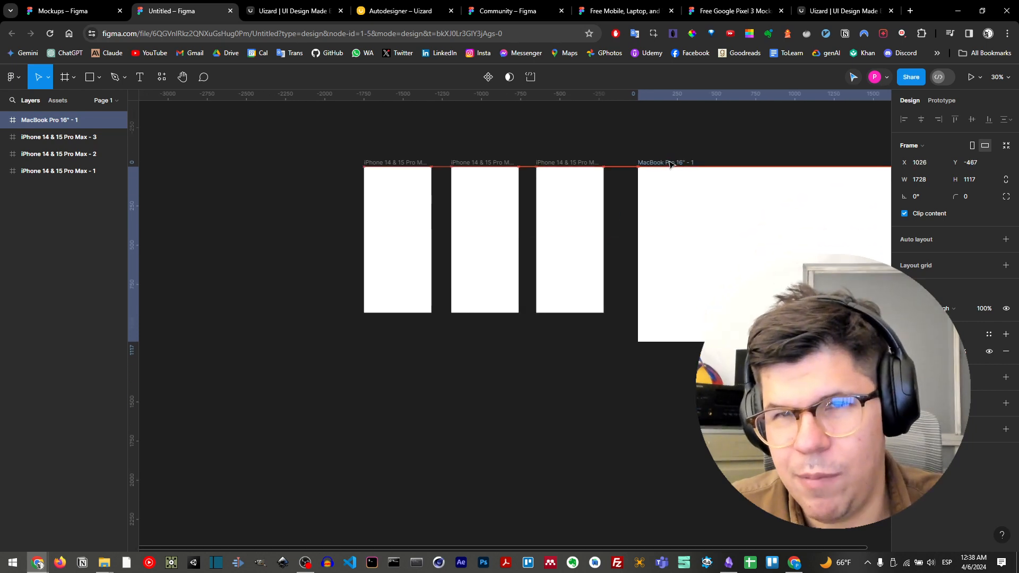
click(696, 143)
drag(774, 257, 631, 266)
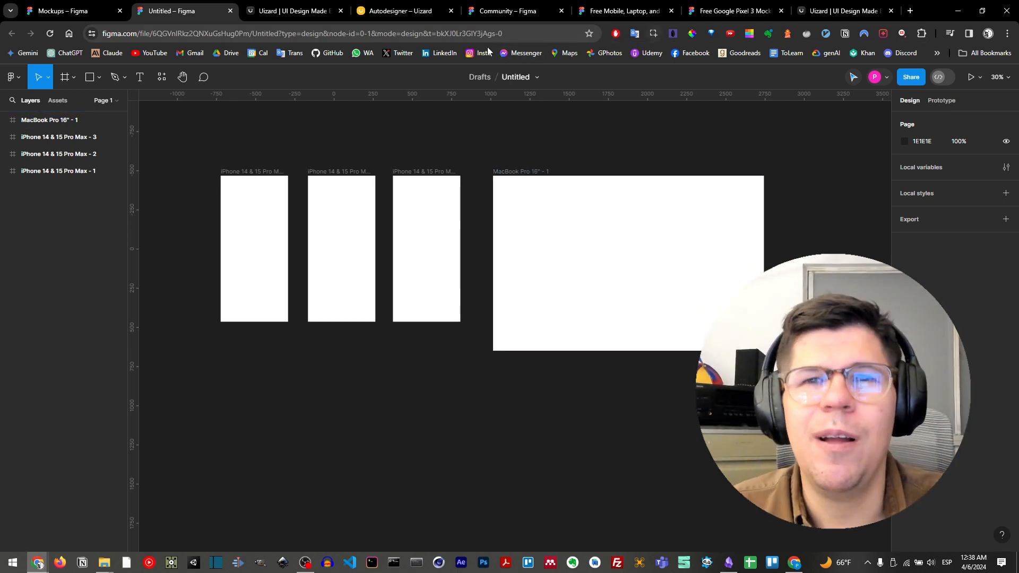
Switch to the generated JungleKicks project in Uizard and dismiss the notice announcing that the design is ready.
click(400, 16)
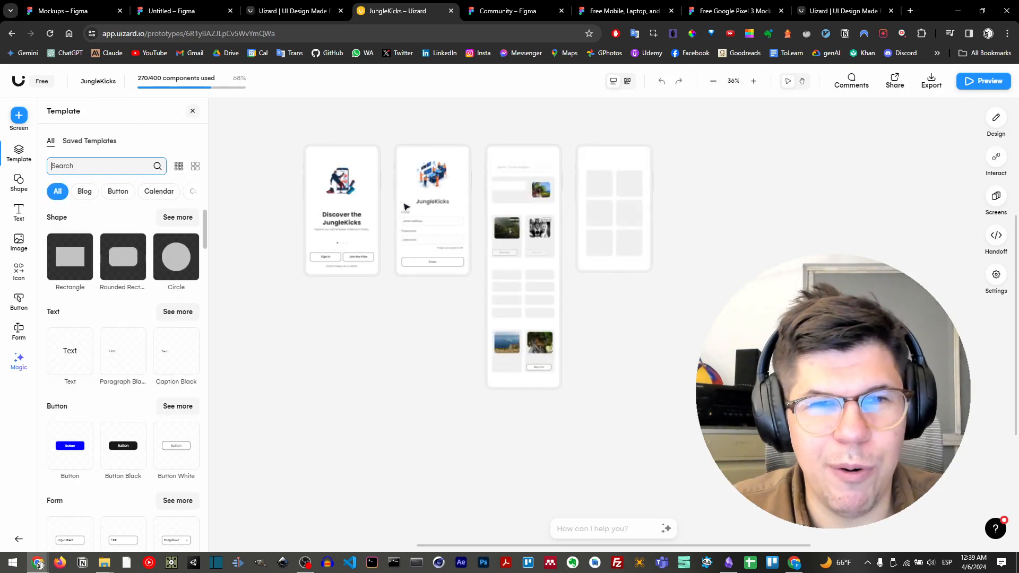
scroll(467, 218, up, 3)
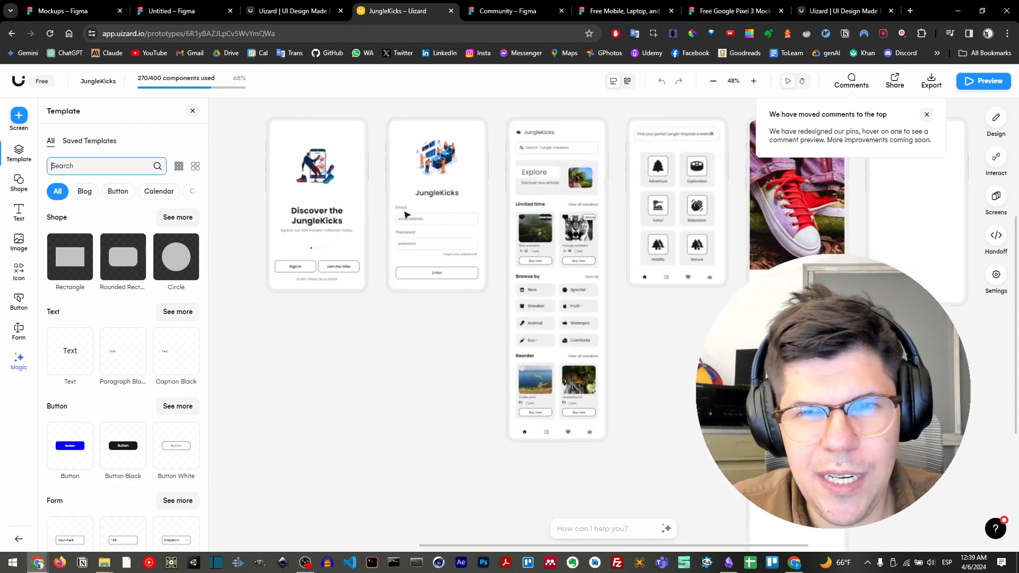
scroll(312, 209, up, 4)
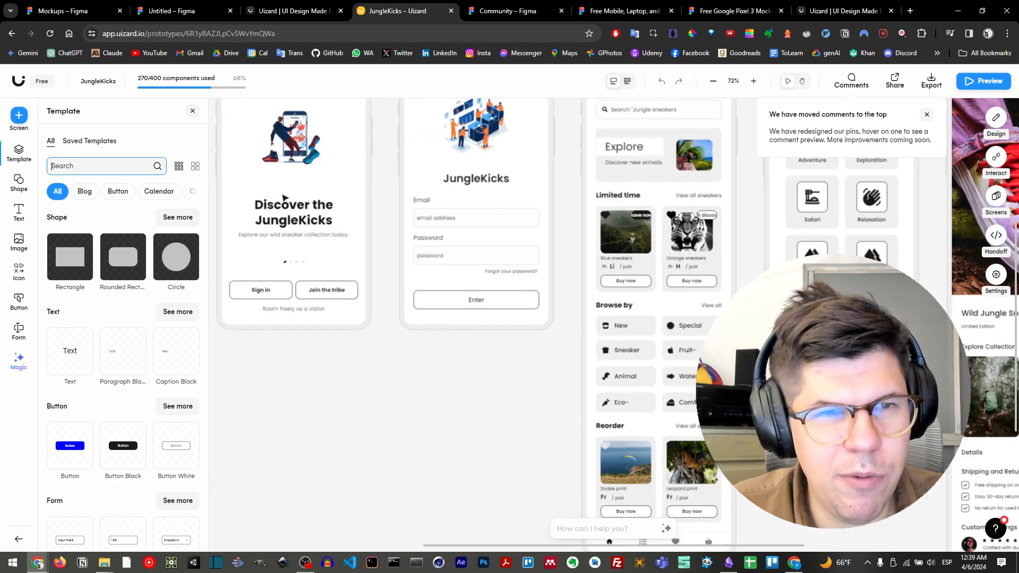
drag(336, 237, 414, 261)
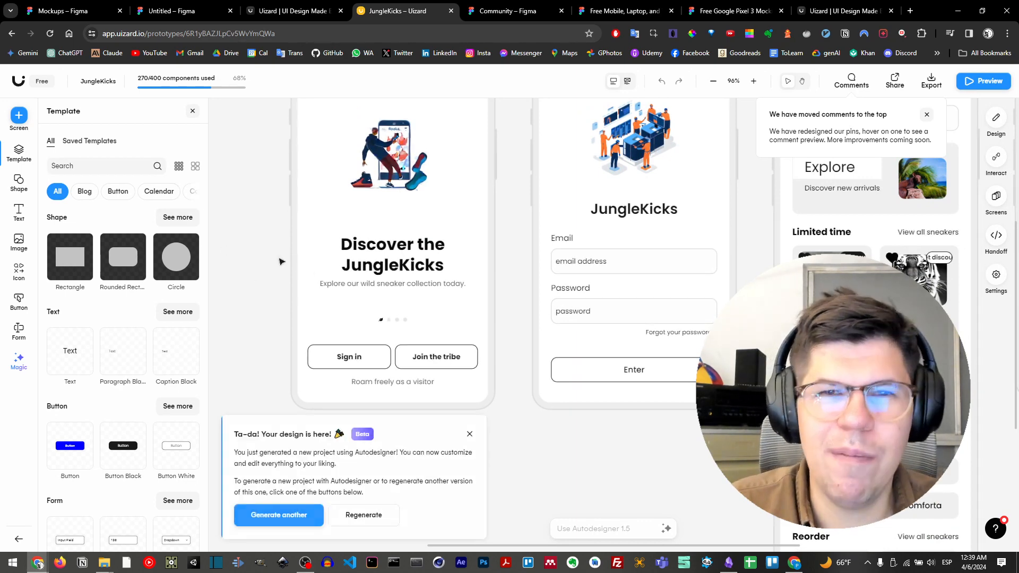
click(469, 435)
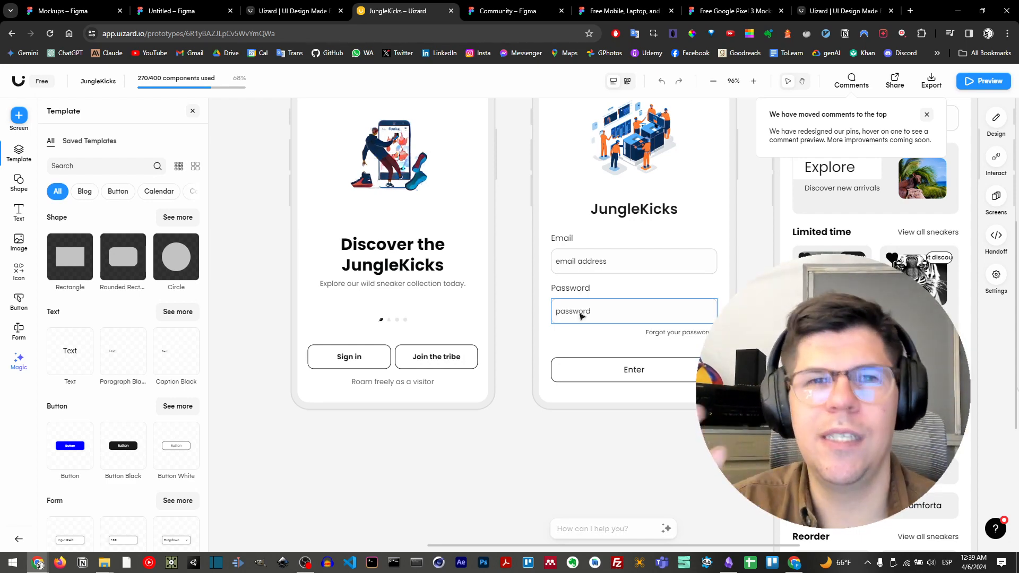
Capture a screenshot of the JungleKicks Login screen's content, without the phone outline, to the clipboard.
drag(606, 330, 539, 395)
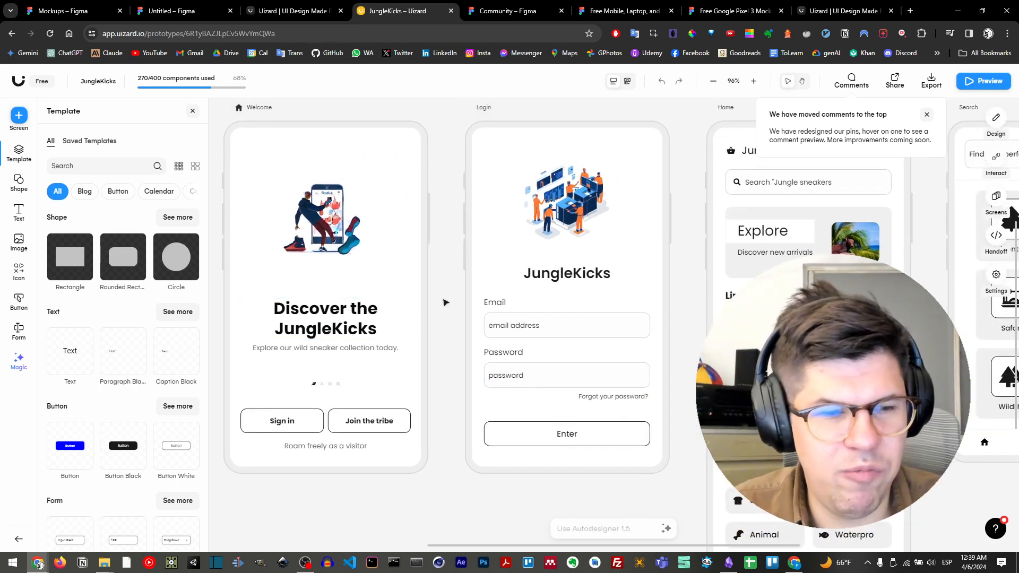
key(super+shift+s)
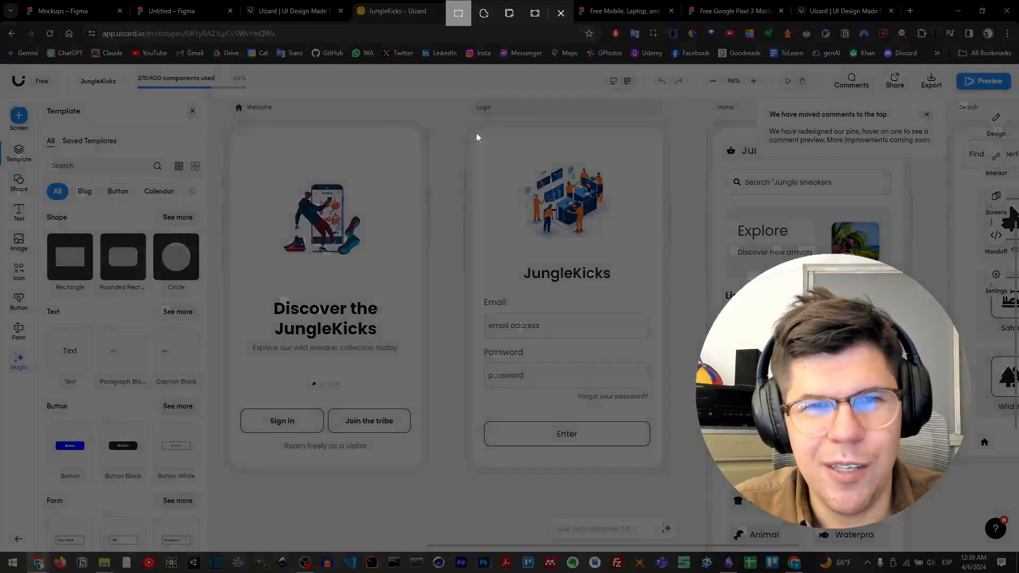
drag(476, 132, 658, 459)
Switch to the untitled Figma file, paste the Login screenshot into the first phone frame and place it against the frame's top edge.
click(180, 10)
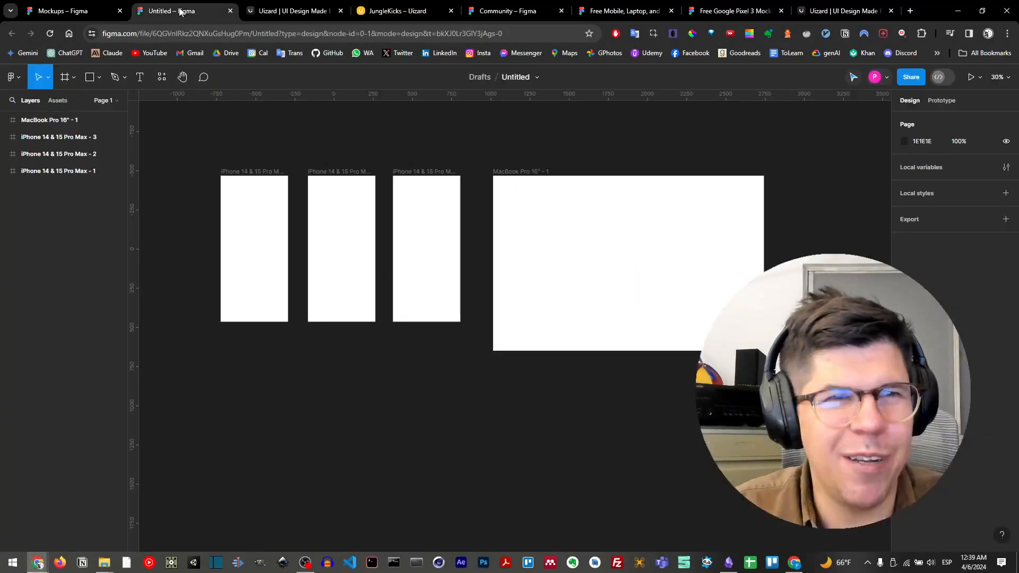
click(277, 226)
key(ctrl+v)
drag(515, 312, 266, 217)
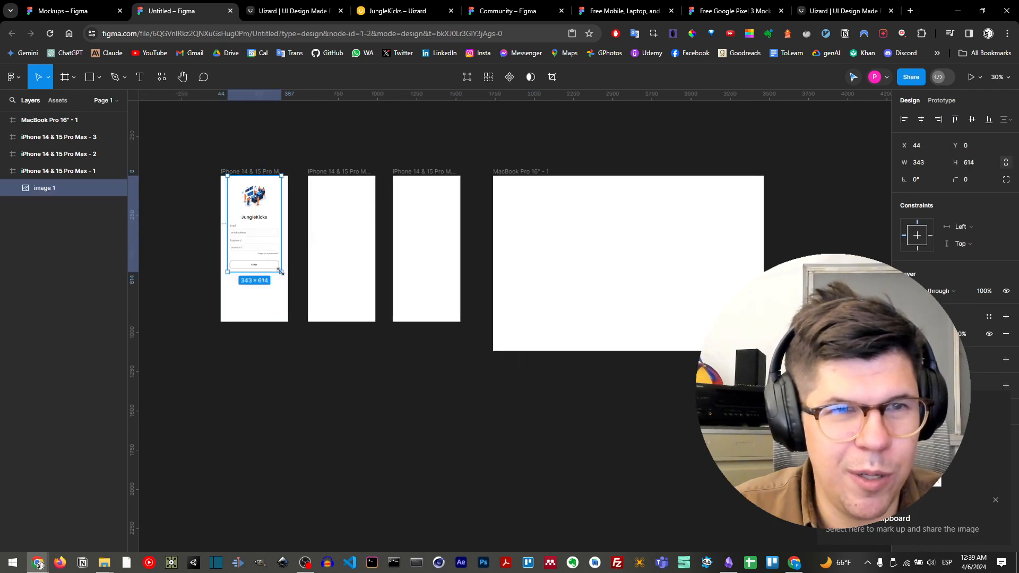
Scale the Login image proportionally to fill the first phone frame's width and shift it slightly down.
key(k)
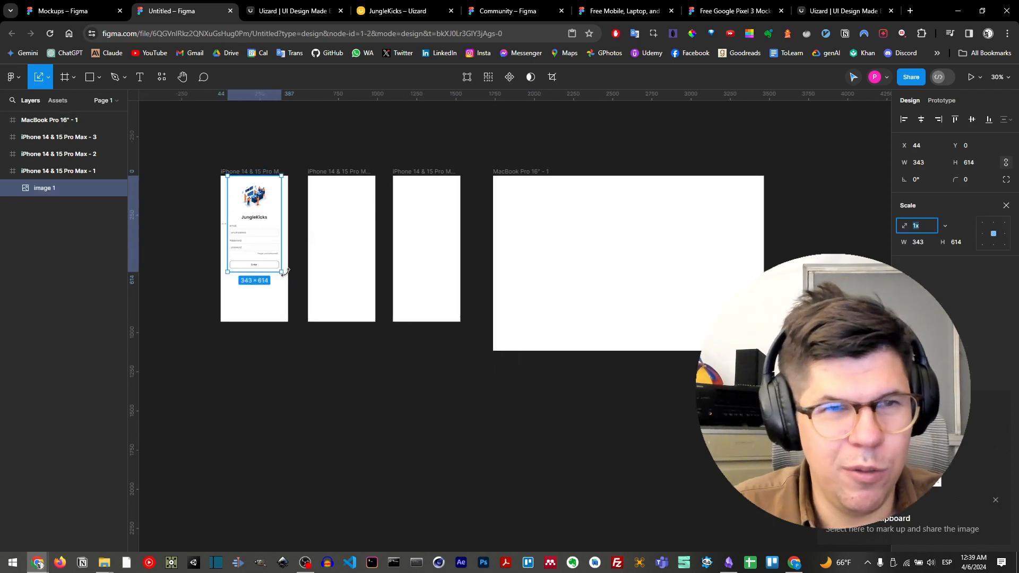
drag(282, 271, 221, 297)
drag(252, 257, 253, 269)
key(v)
click(297, 235)
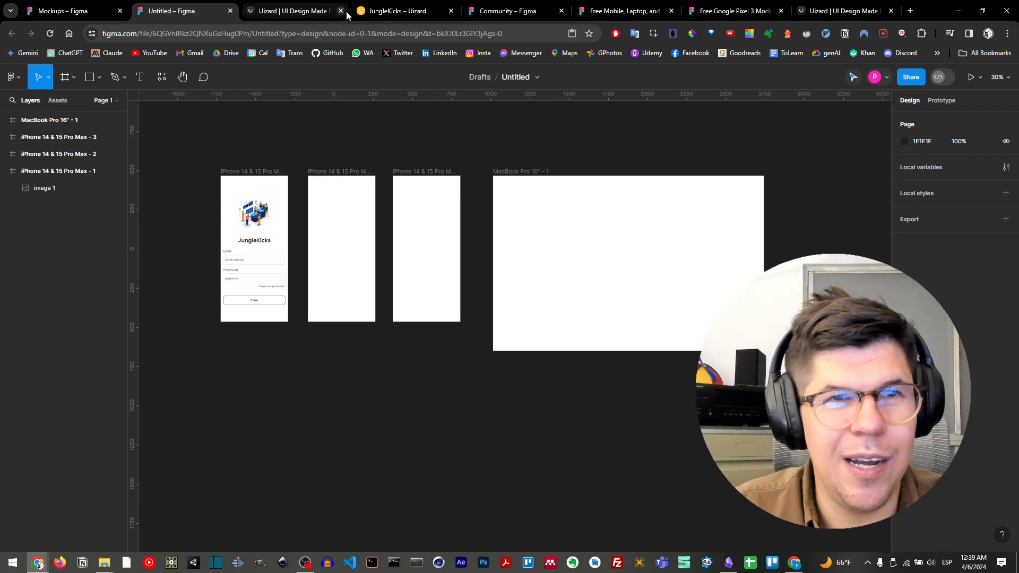
Switch back to the Uizard project and capture the full-length Home screen to the clipboard.
click(398, 11)
ctrl+scroll(558, 272, down, 5)
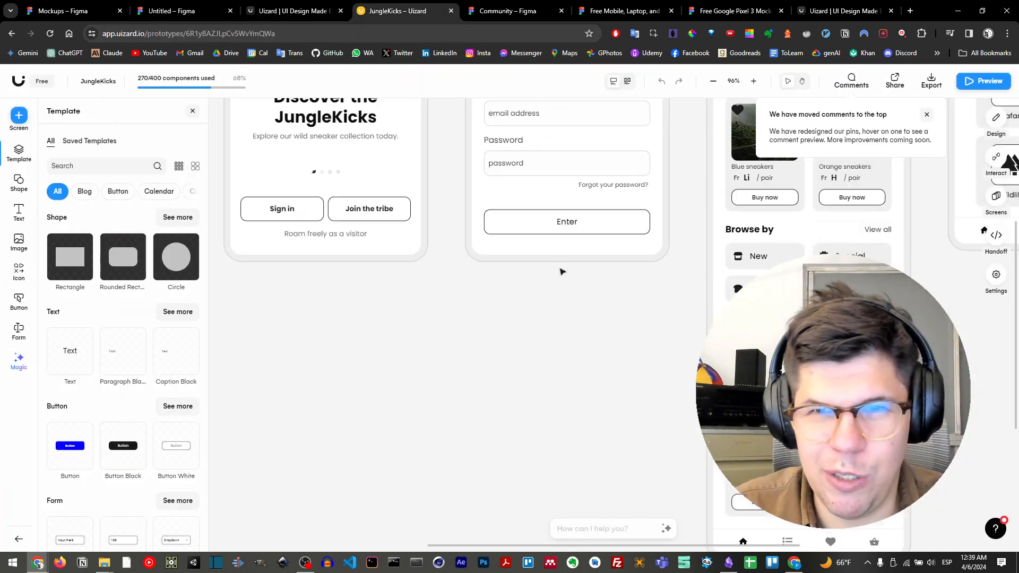
drag(568, 264, 424, 339)
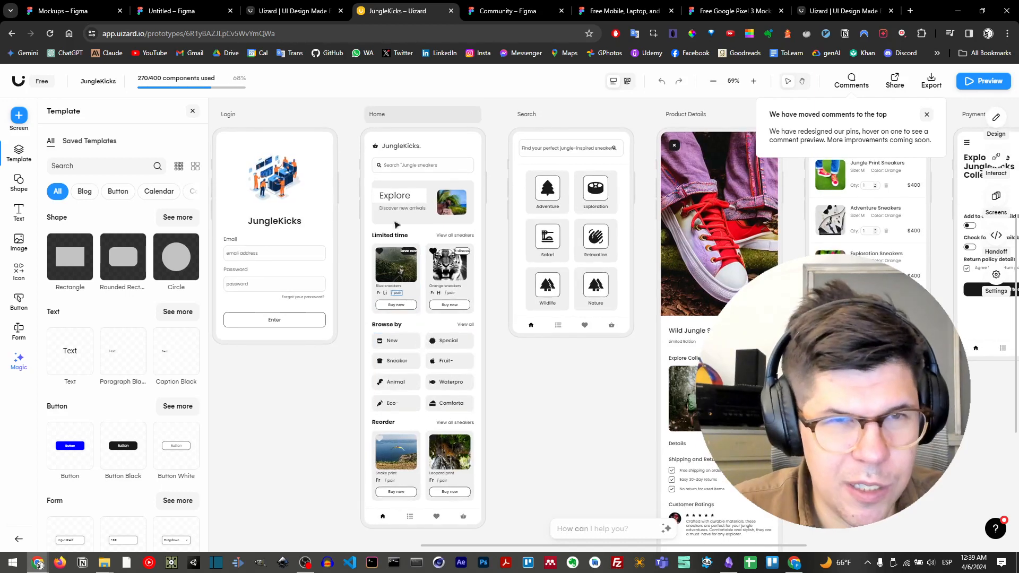
key(super+shift+s)
drag(367, 136, 480, 525)
Switch to the untitled Figma file, paste the Home screenshot into the second phone frame and move it to the frame's top-left corner.
click(172, 10)
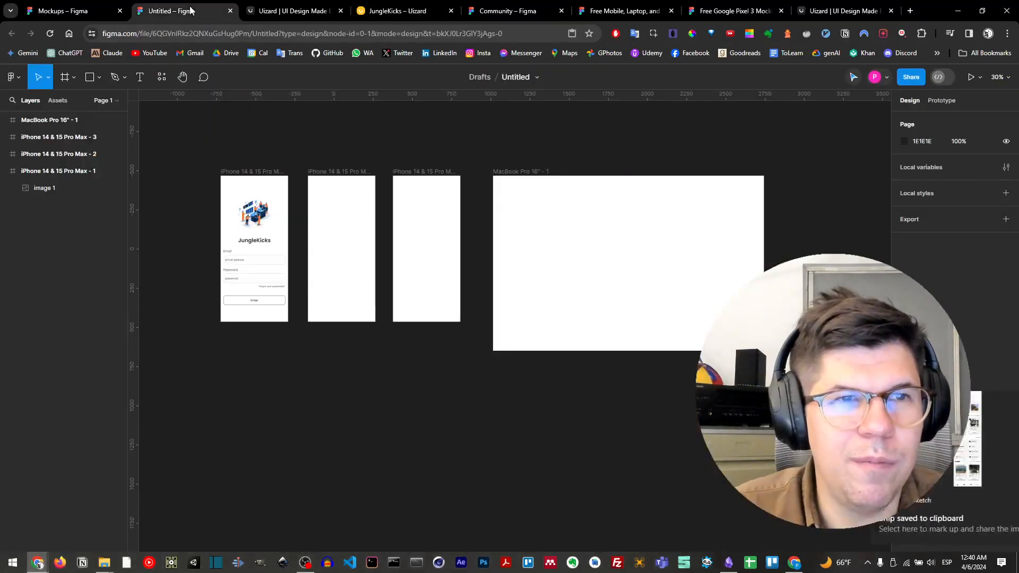
click(329, 198)
key(ctrl+v)
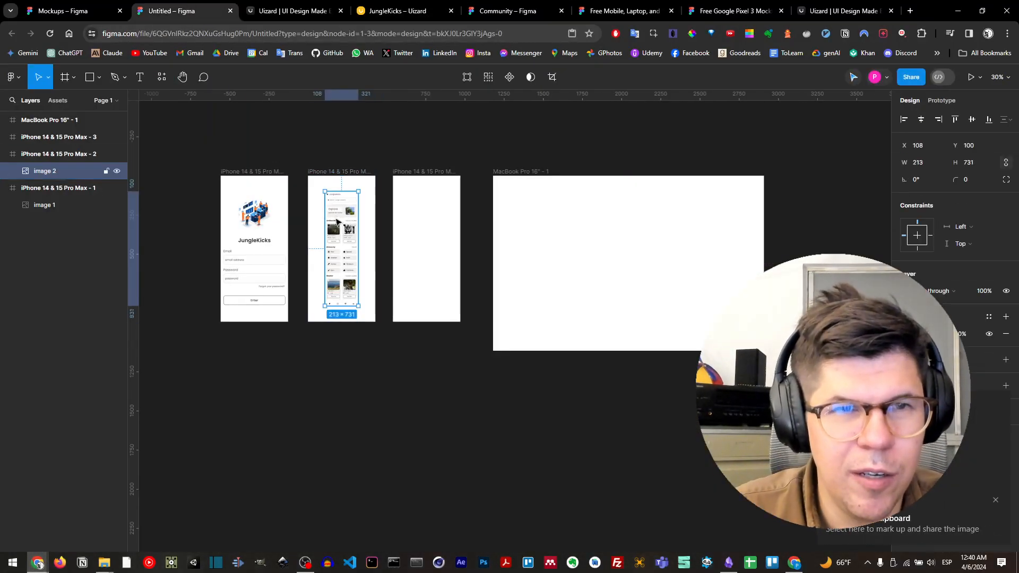
drag(334, 212, 318, 197)
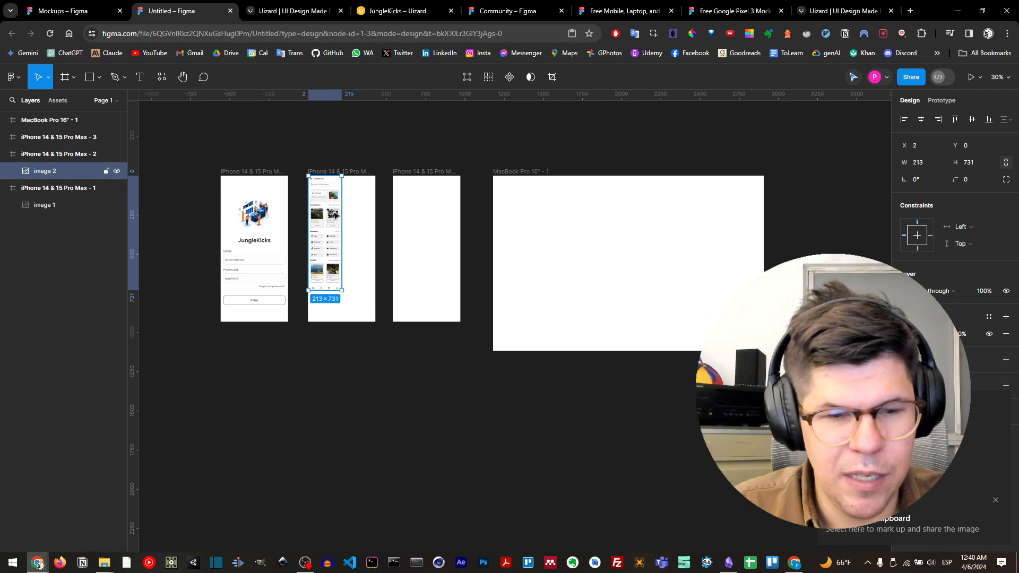
Scale the Home image proportionally to about 428 wide so it spans the second phone frame.
key(k)
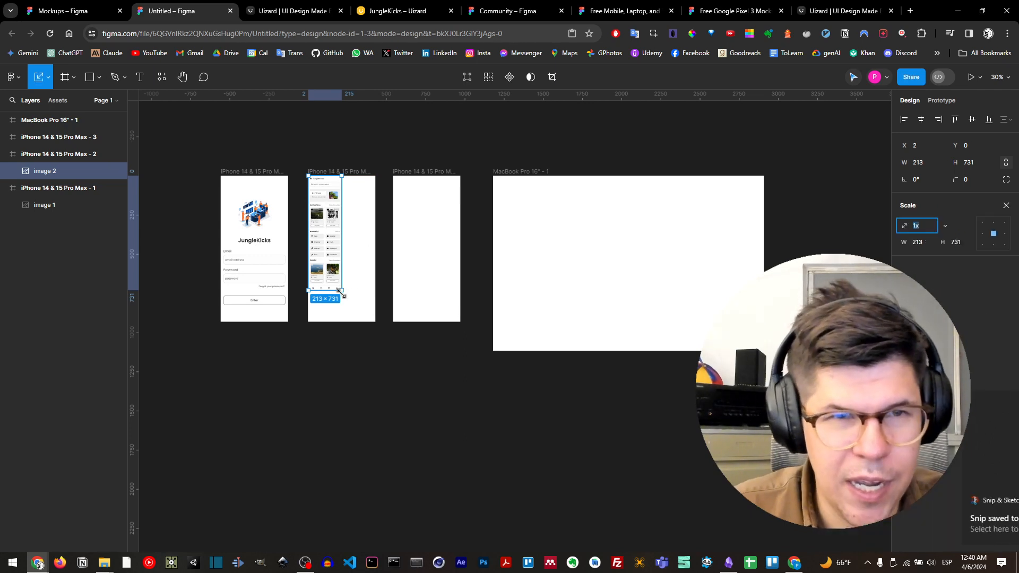
drag(341, 289, 376, 354)
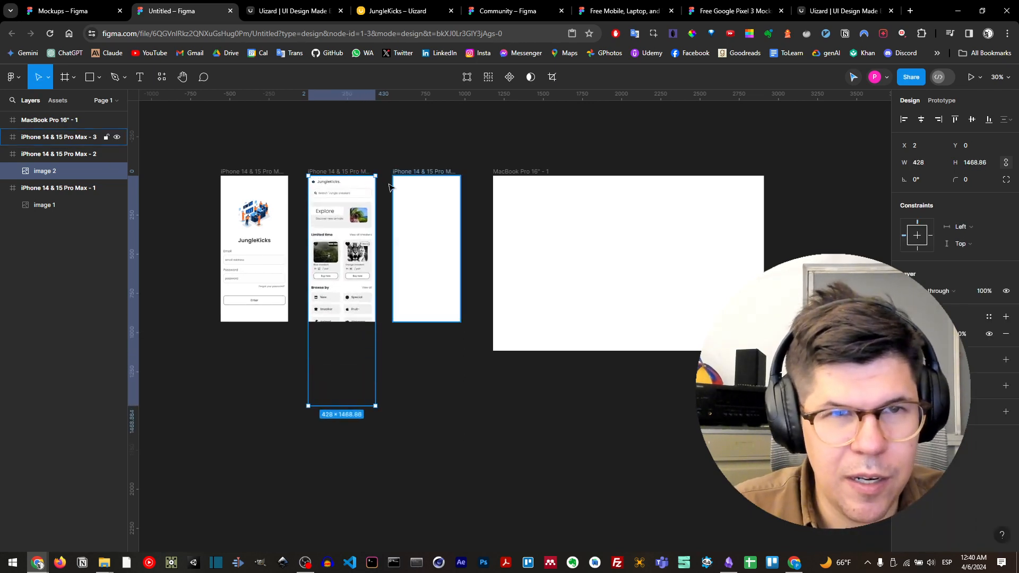
key(Escape)
Extend the second phone frame downward to the bottom of the Home image.
click(340, 172)
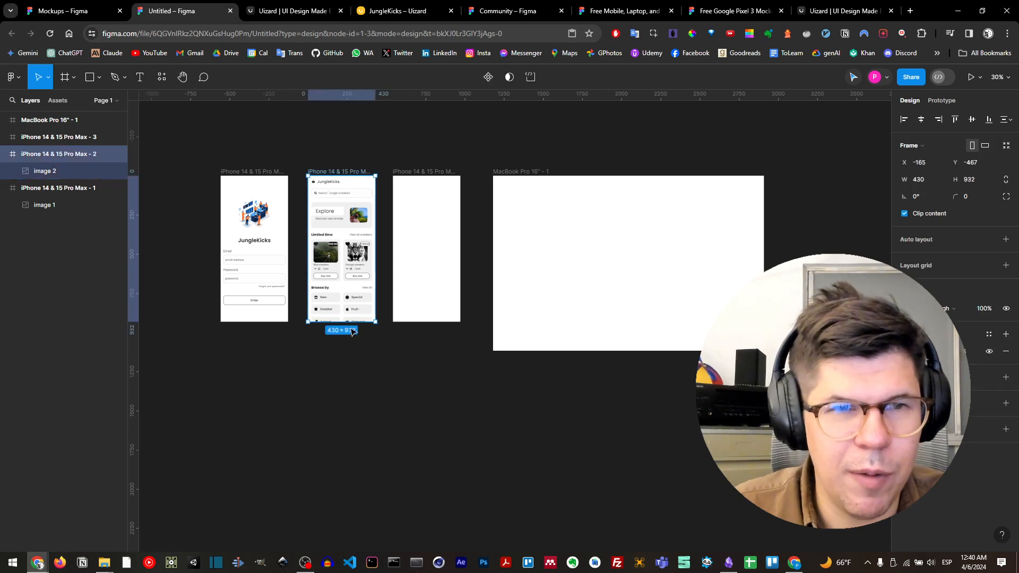
drag(346, 324, 350, 410)
click(427, 401)
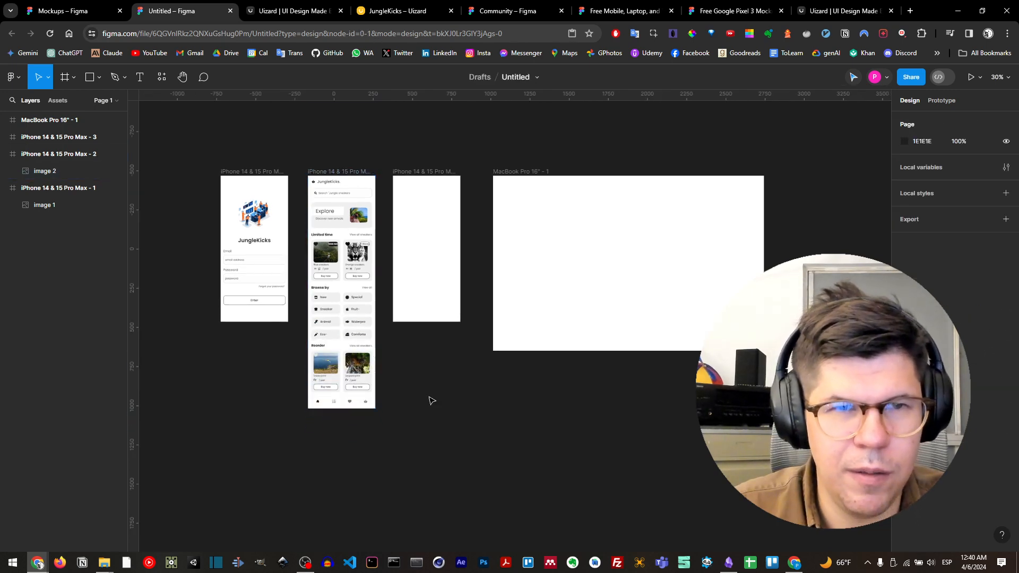
Switch to the Uizard project and capture the Product Details screen from the sneaker photo down to the first customer rating.
click(275, 12)
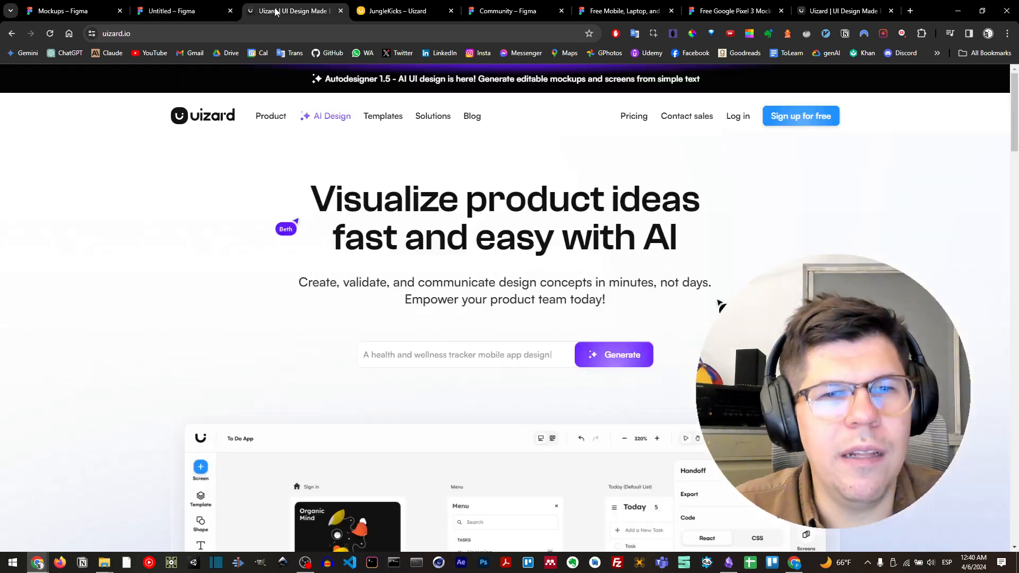
click(354, 11)
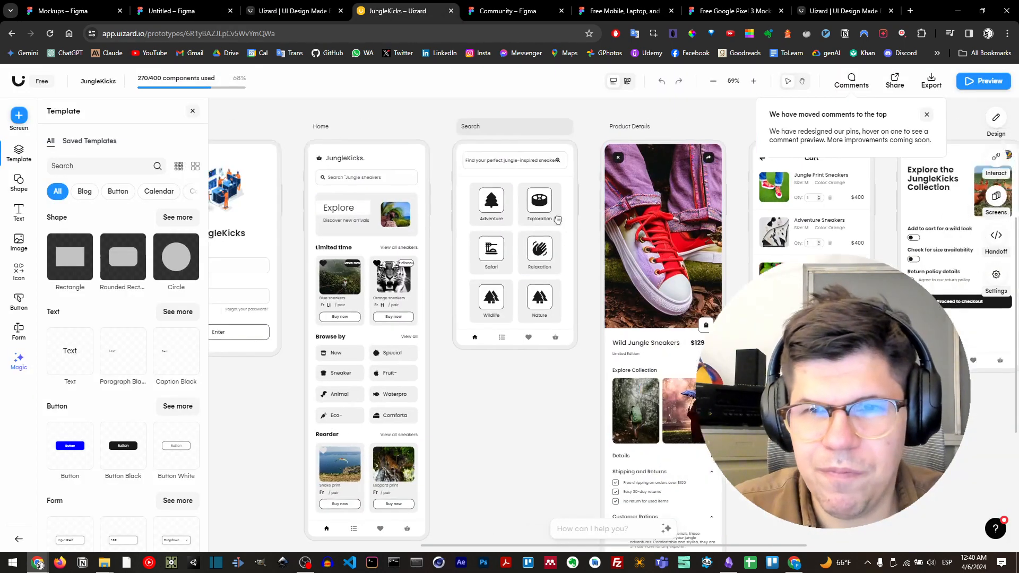
scroll(557, 219, right, 3)
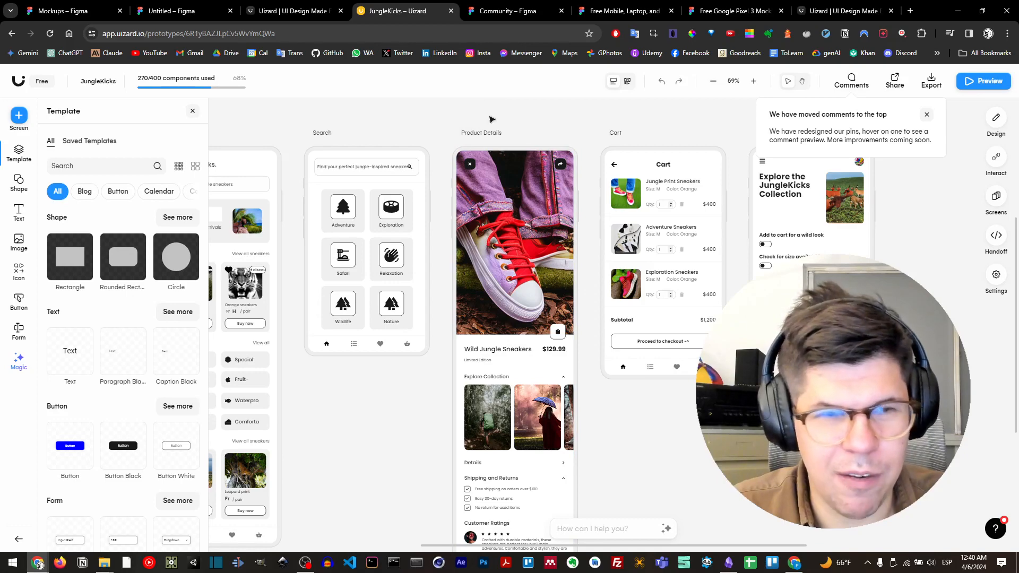
key(super+shift+s)
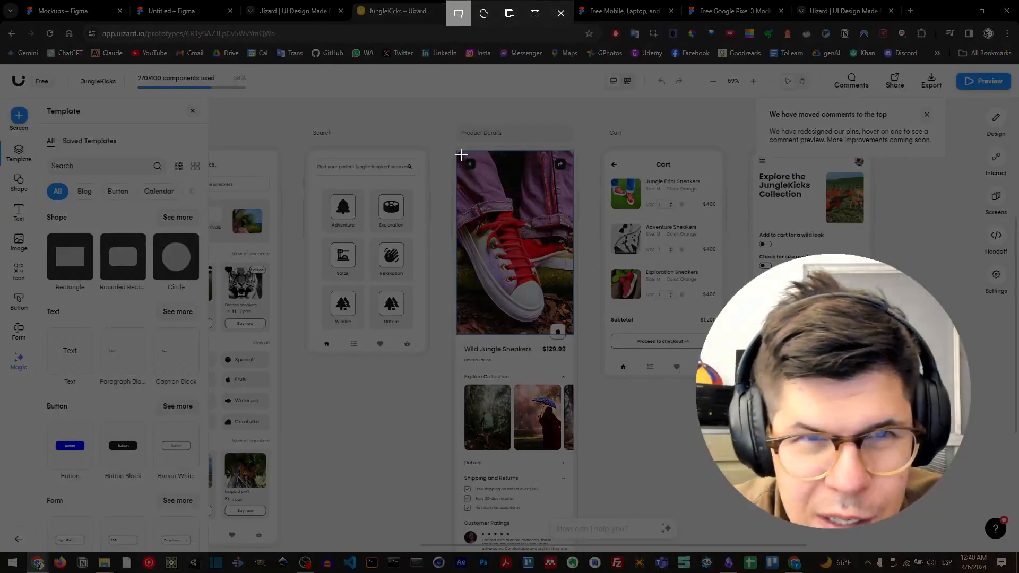
drag(458, 155, 563, 505)
scroll(557, 446, down, 1)
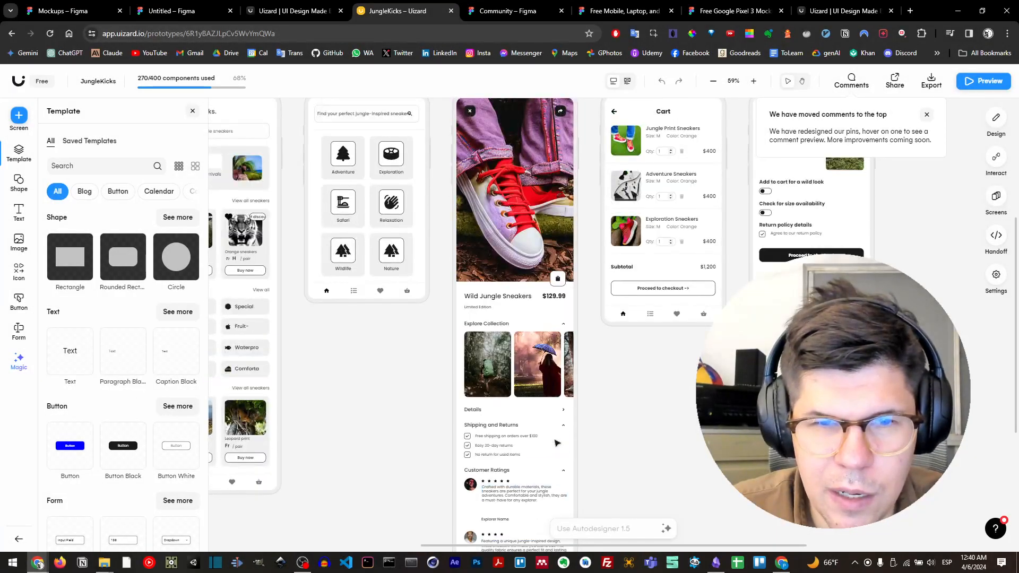
drag(554, 432, 490, 460)
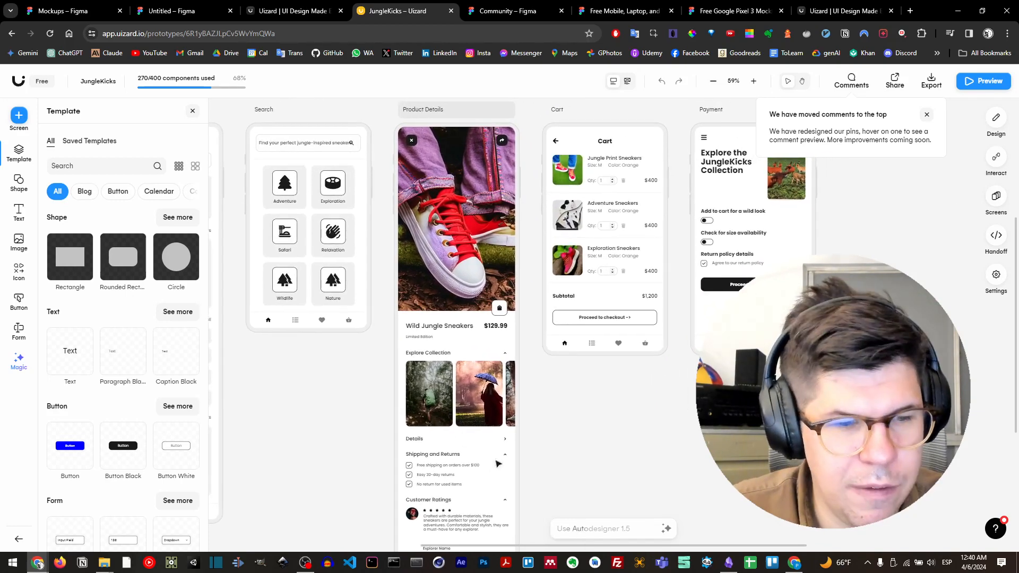
key(super+shift+s)
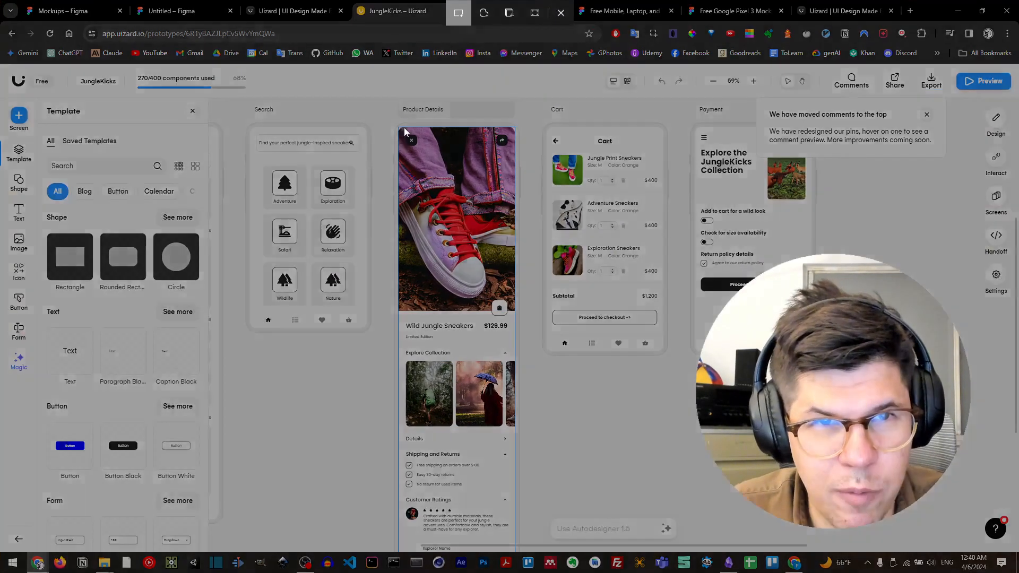
drag(399, 130, 513, 534)
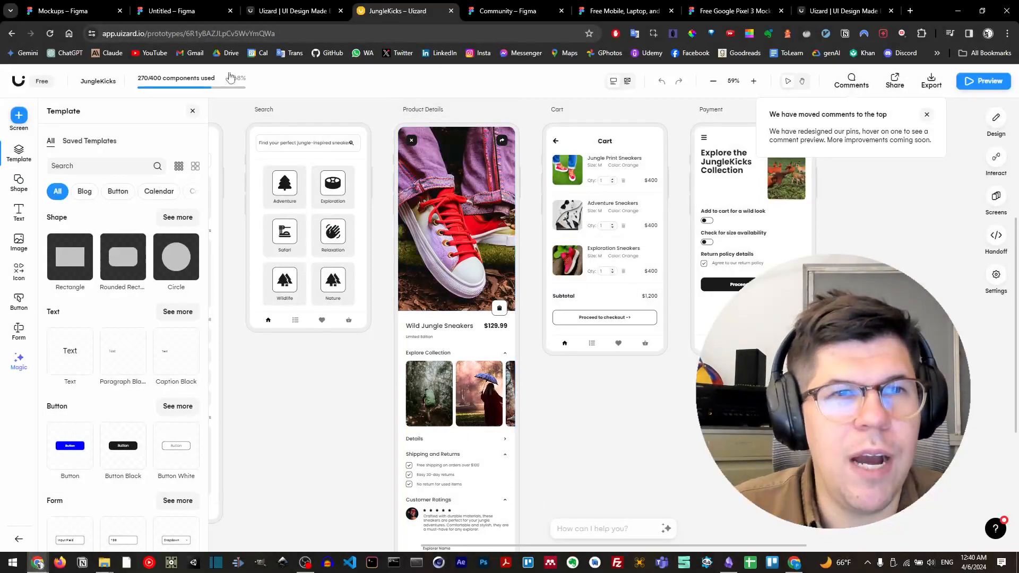
Switch to the untitled Figma file, paste the Product Details screenshot into the third phone frame and align it to the frame's top-left corner.
click(183, 10)
click(427, 172)
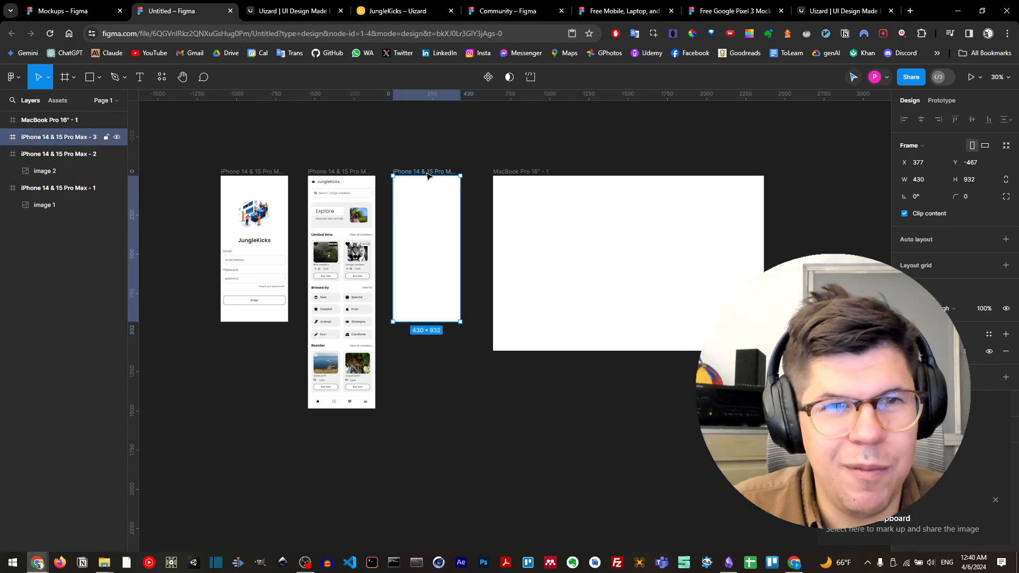
key(ctrl+v)
drag(434, 224, 417, 210)
Scale the Product Details image proportionally to fill the third phone frame's width.
key(k)
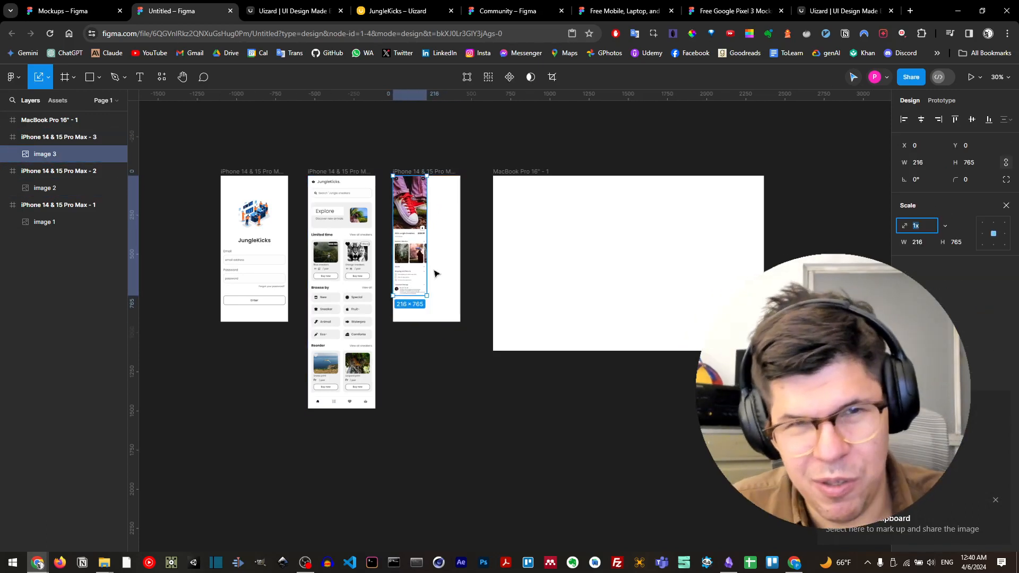
drag(430, 301, 457, 355)
click(484, 258)
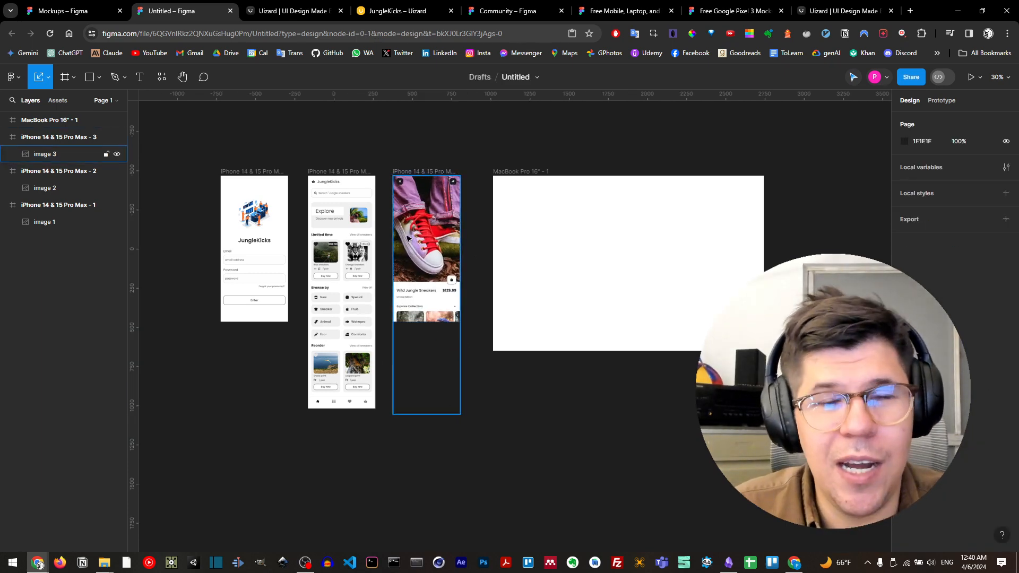
Extend the third phone frame downward to a height of about 1523 to fit the whole Product Details image, without scaling its content.
scroll(524, 275, up, 3)
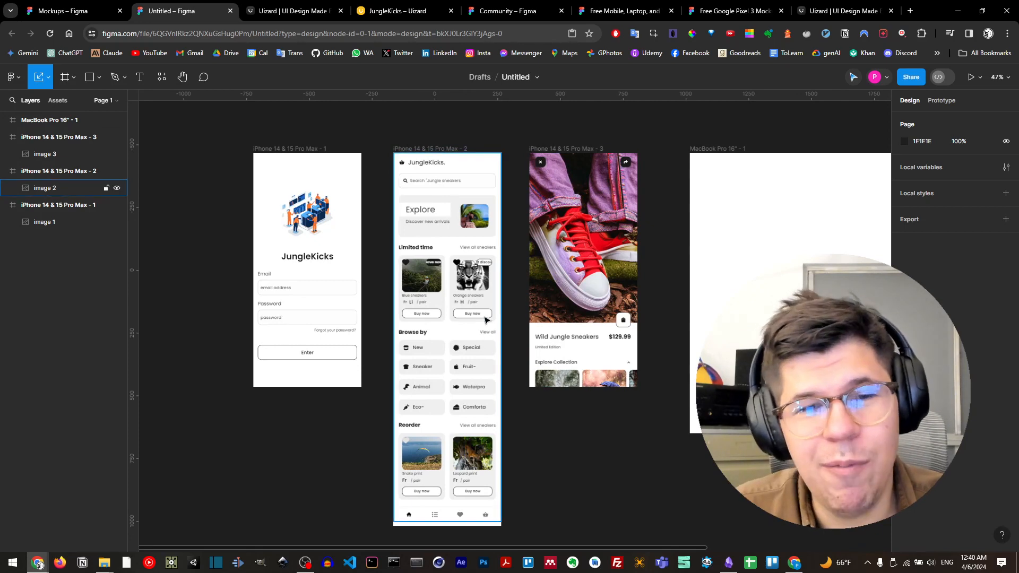
click(550, 147)
scroll(589, 291, down, 2)
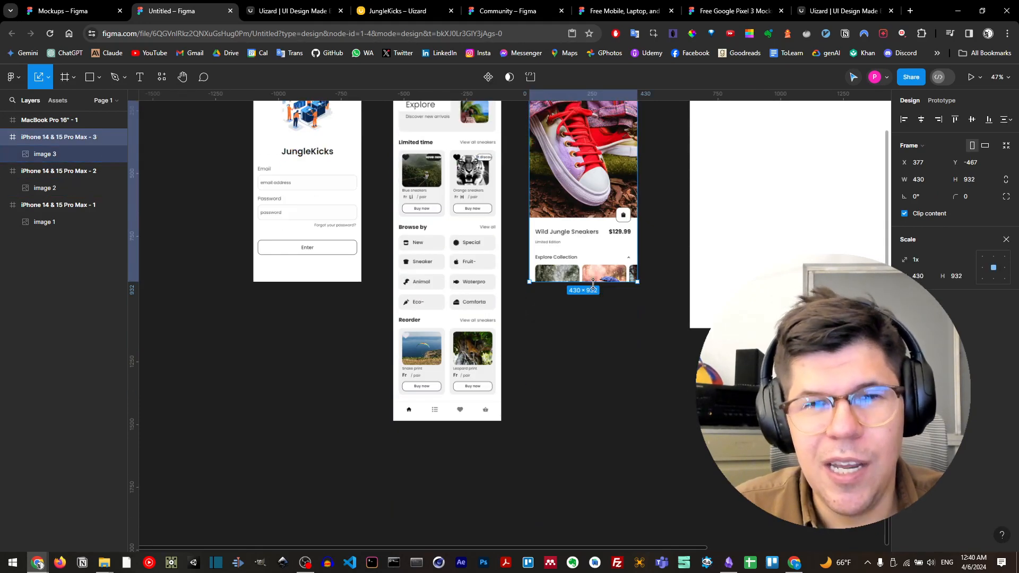
drag(594, 283, 630, 432)
key(ctrl+z)
key(v)
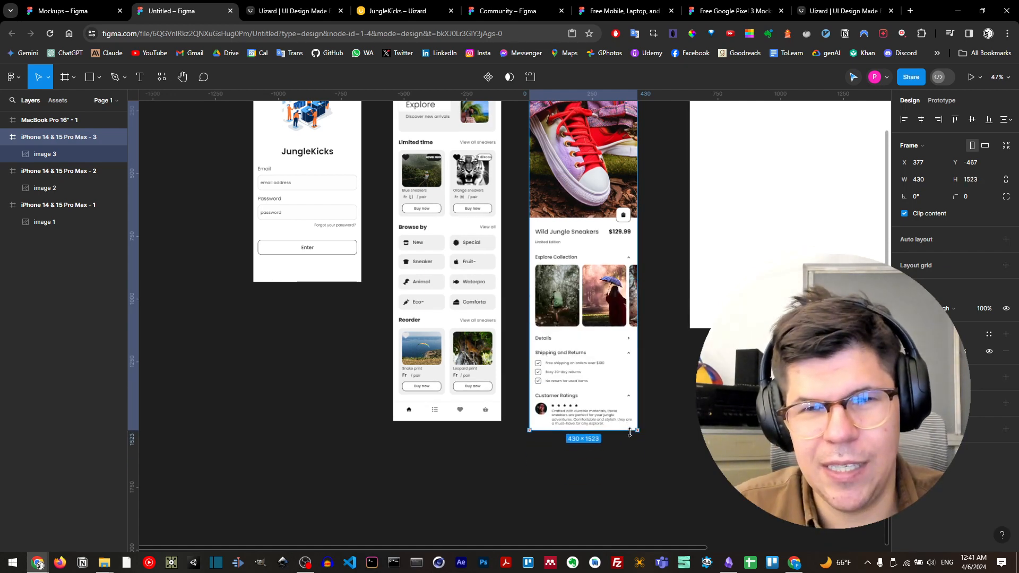
click(672, 287)
drag(669, 254, 517, 321)
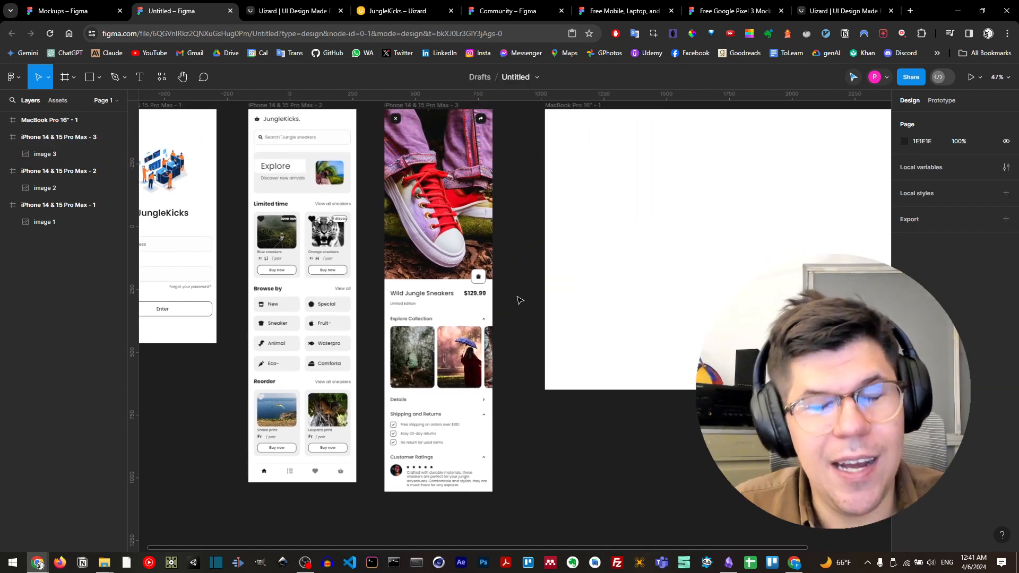
Select the first iPhone frame with the JungleKicks login screen and run the Artboard Mockups plugin.
scroll(517, 298, down, 1)
drag(207, 131, 218, 130)
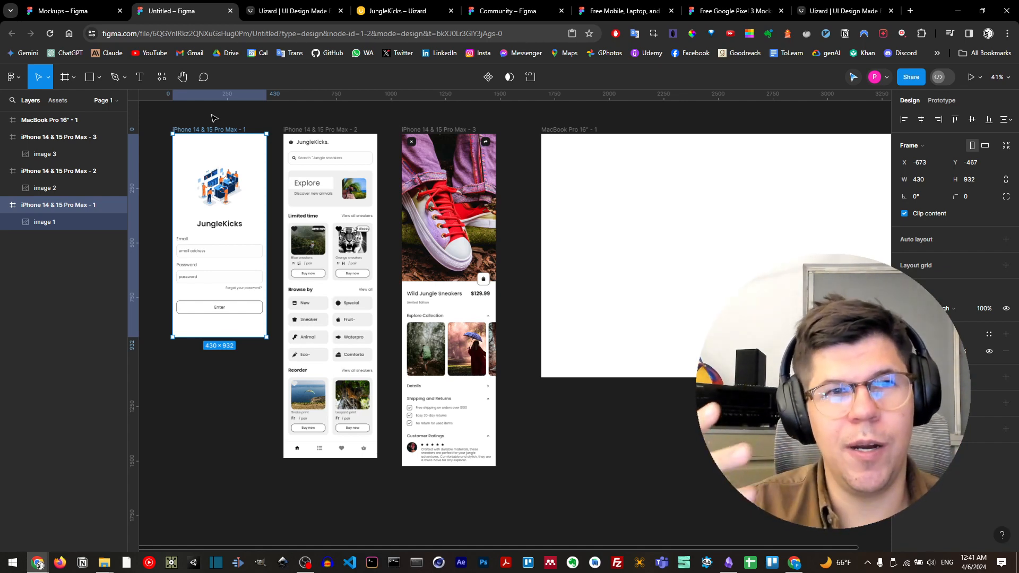
click(162, 78)
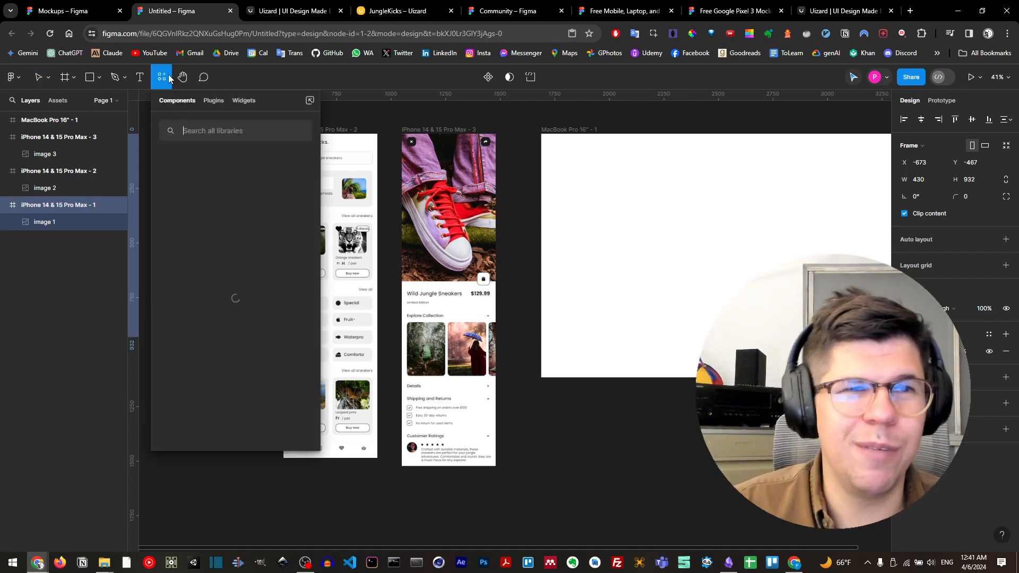
click(212, 102)
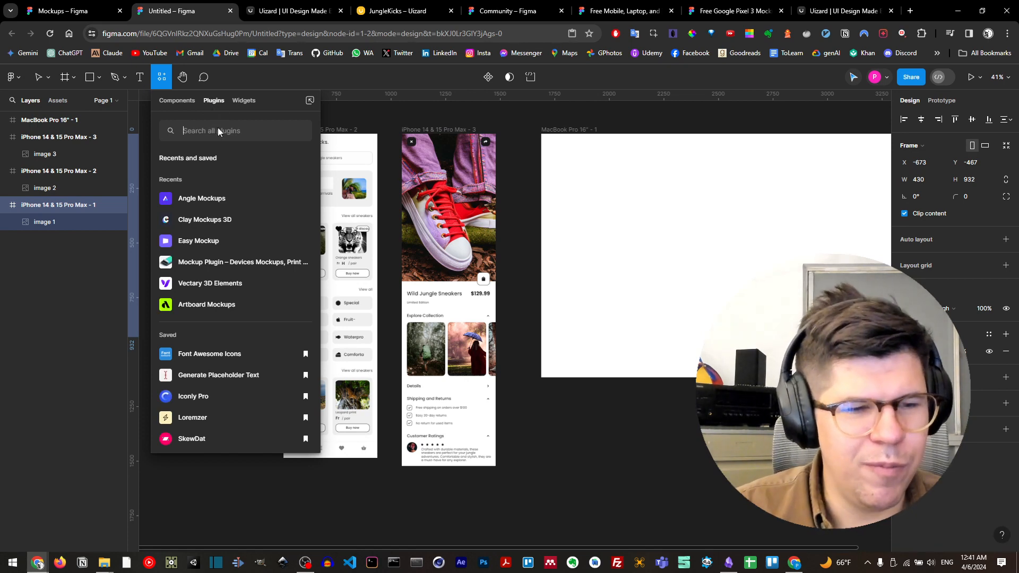
text(artboa)
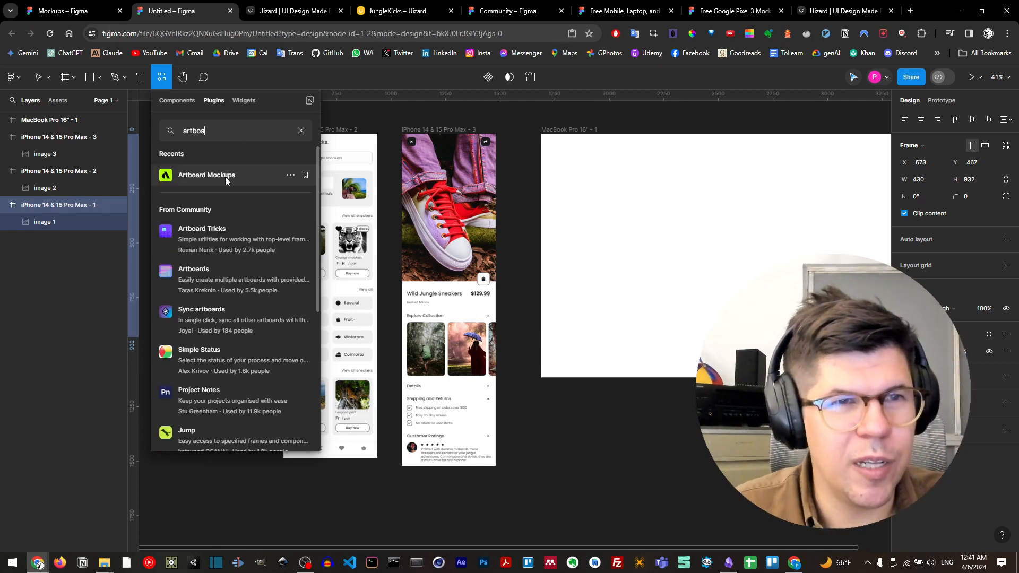
click(225, 177)
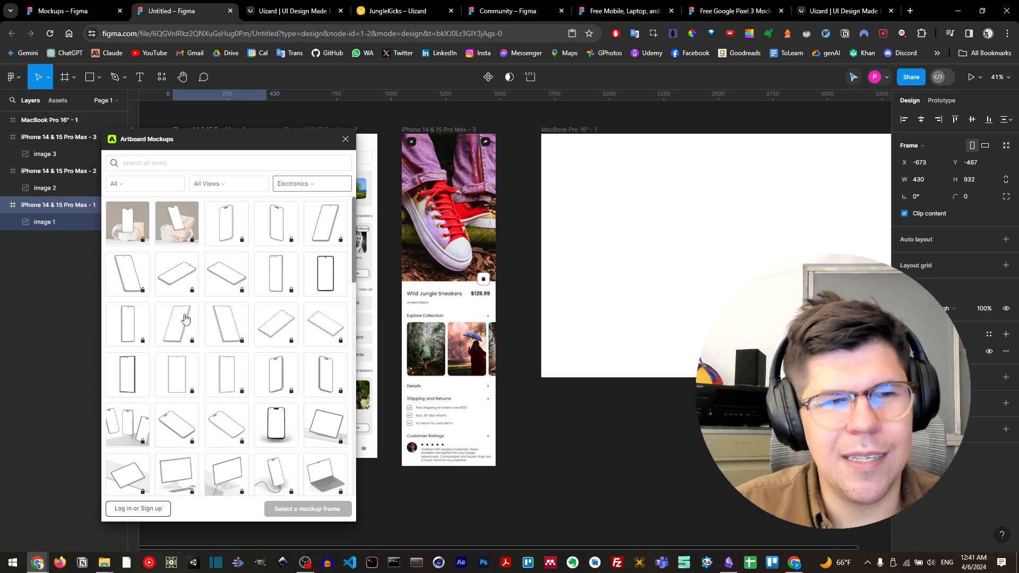
Try to filter the Artboard Mockups library to free items in the Electronics category, and close the plugin.
click(152, 188)
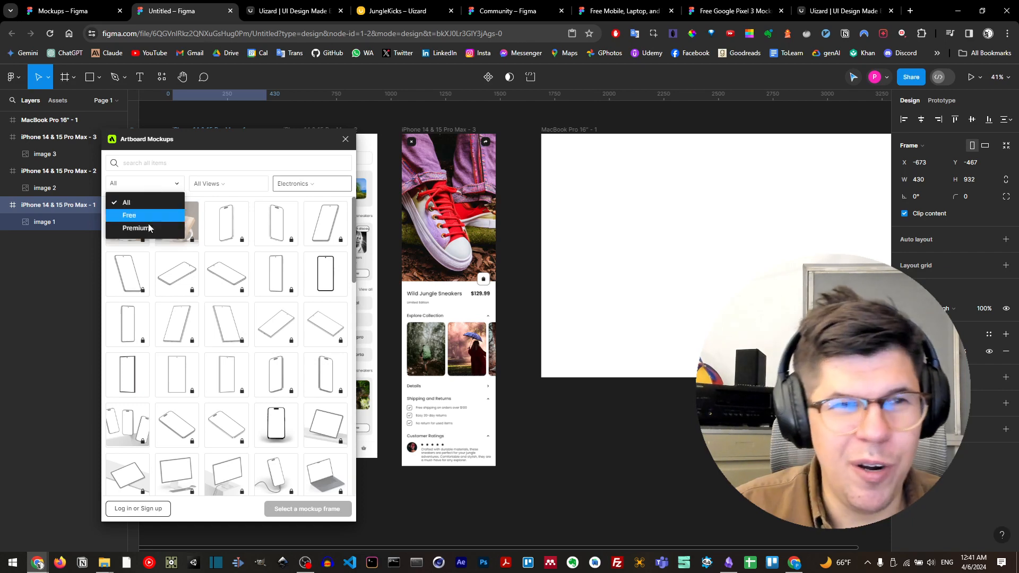
click(148, 218)
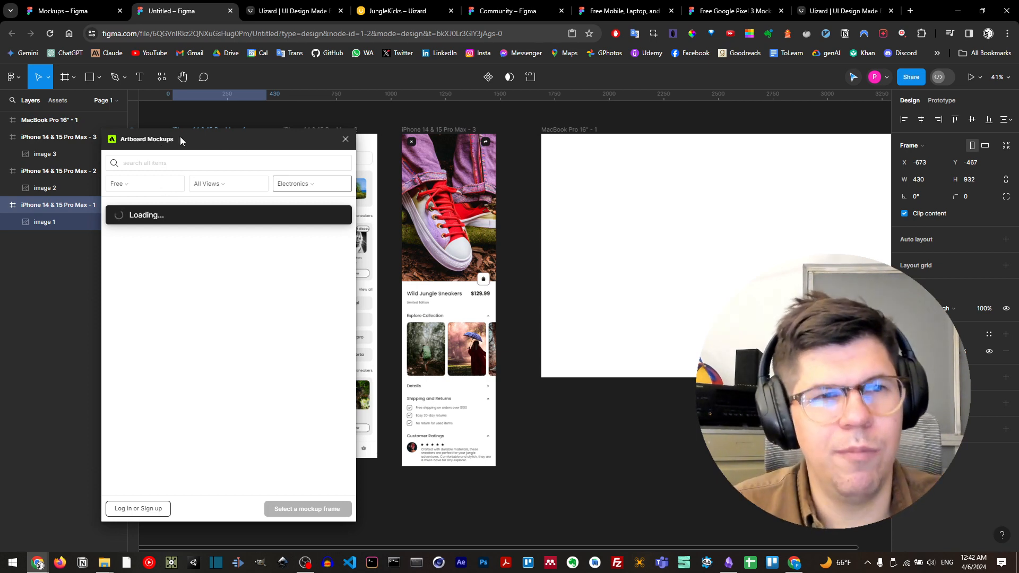
click(166, 185)
click(150, 216)
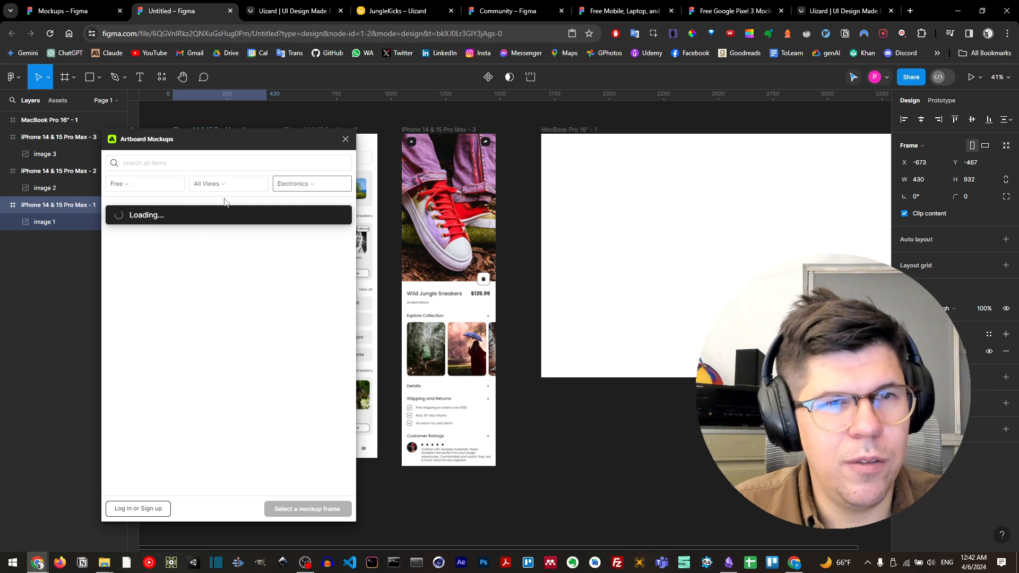
click(317, 186)
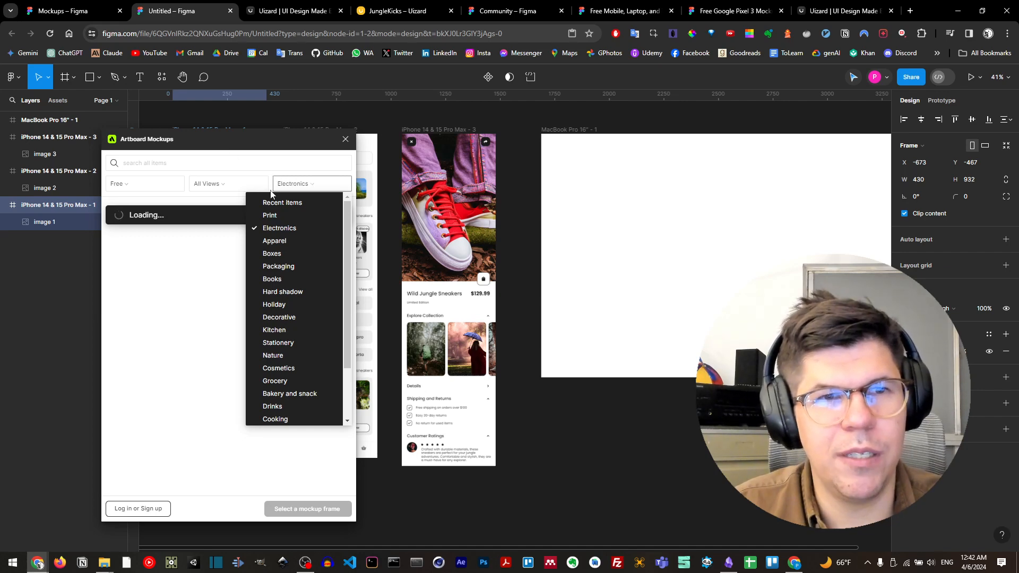
click(183, 223)
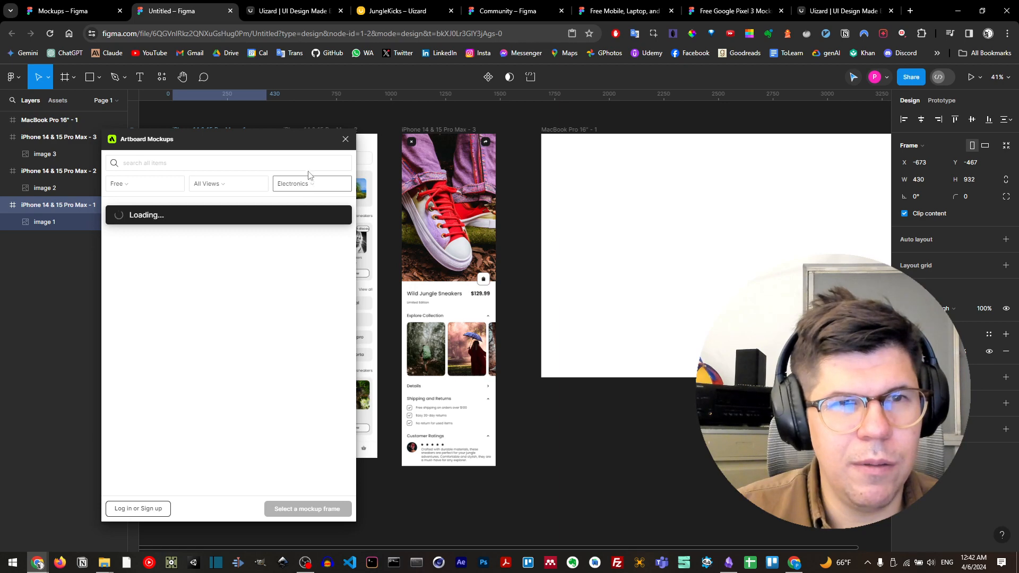
click(345, 140)
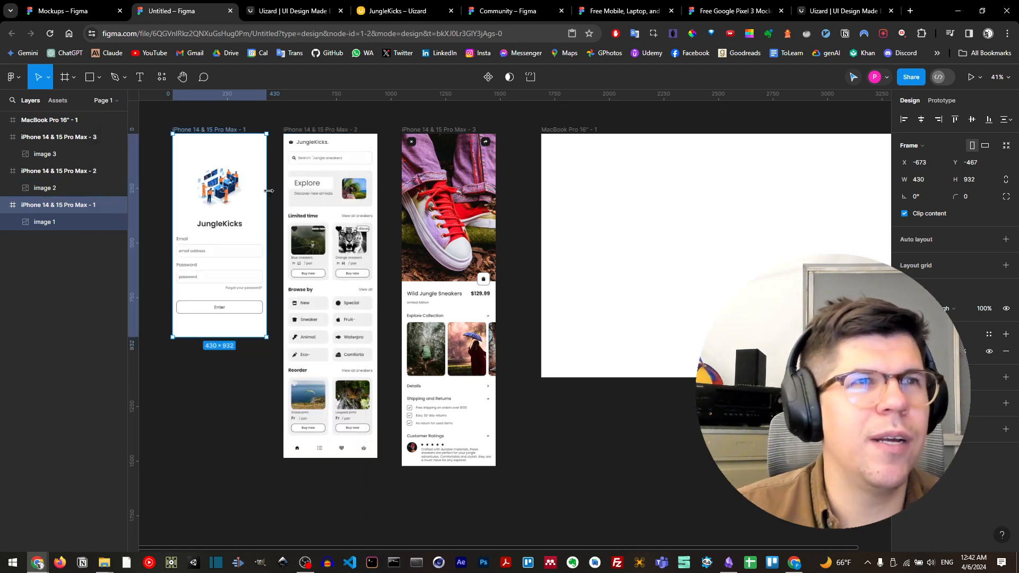
Run the Clay Mockups 3D plugin on the selected login frame and move its window clear of the design panel.
click(168, 78)
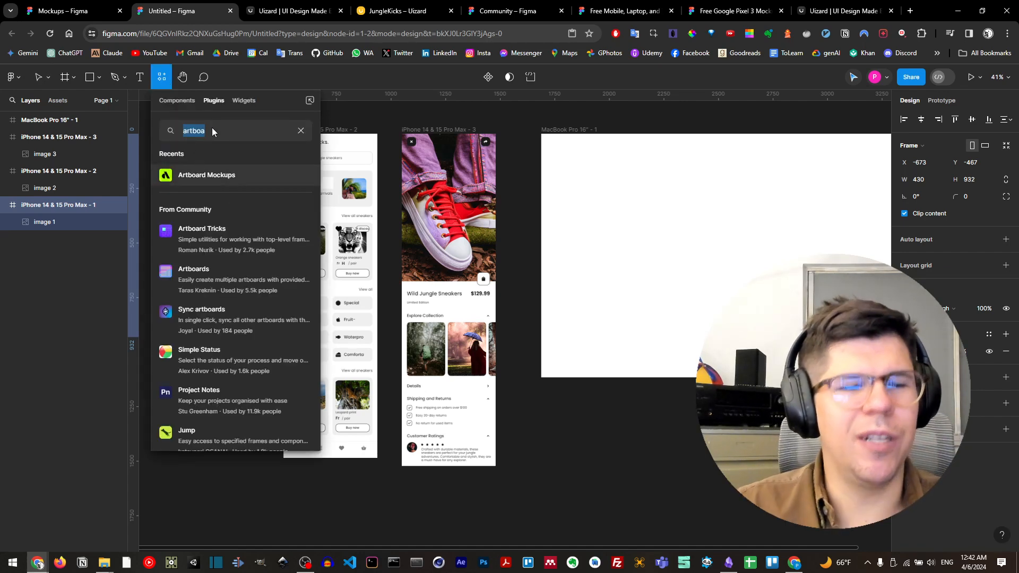
text(clay)
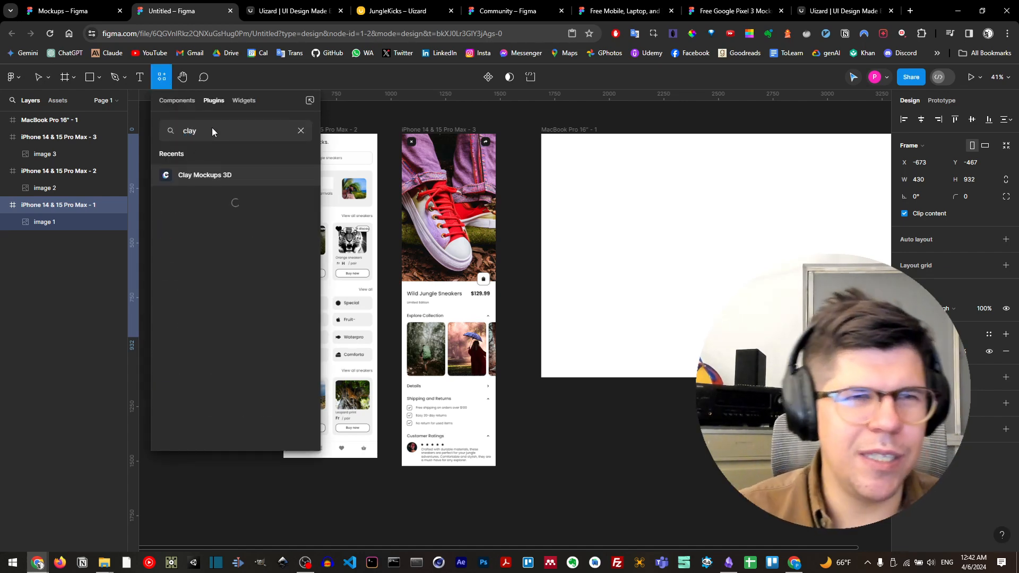
click(207, 171)
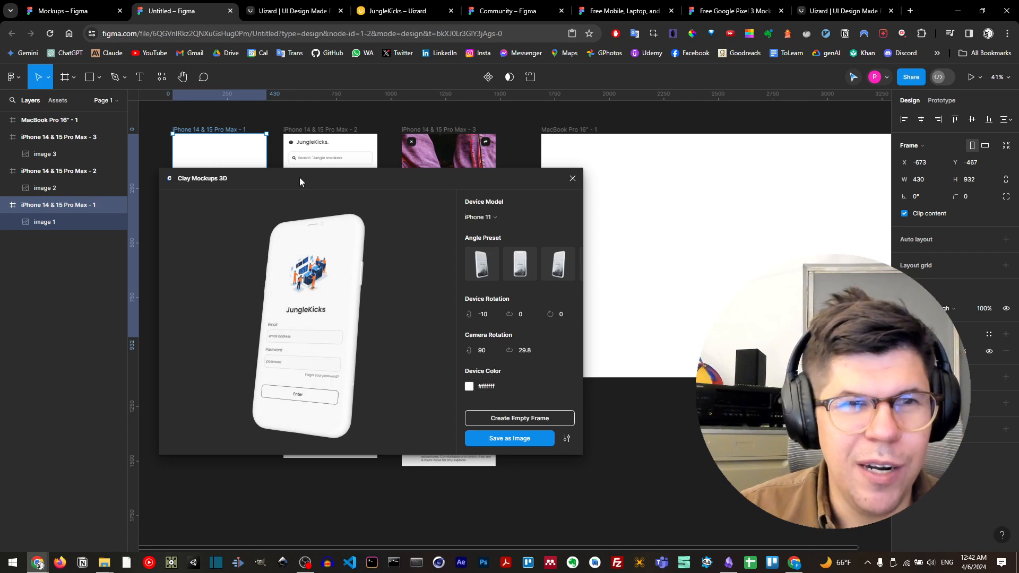
drag(294, 177, 597, 156)
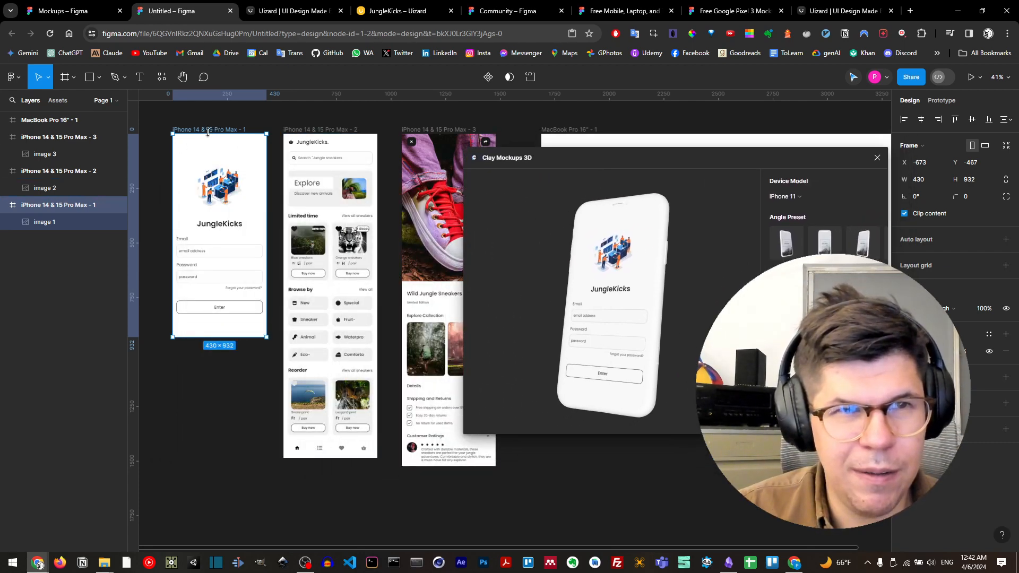
drag(567, 154, 364, 140)
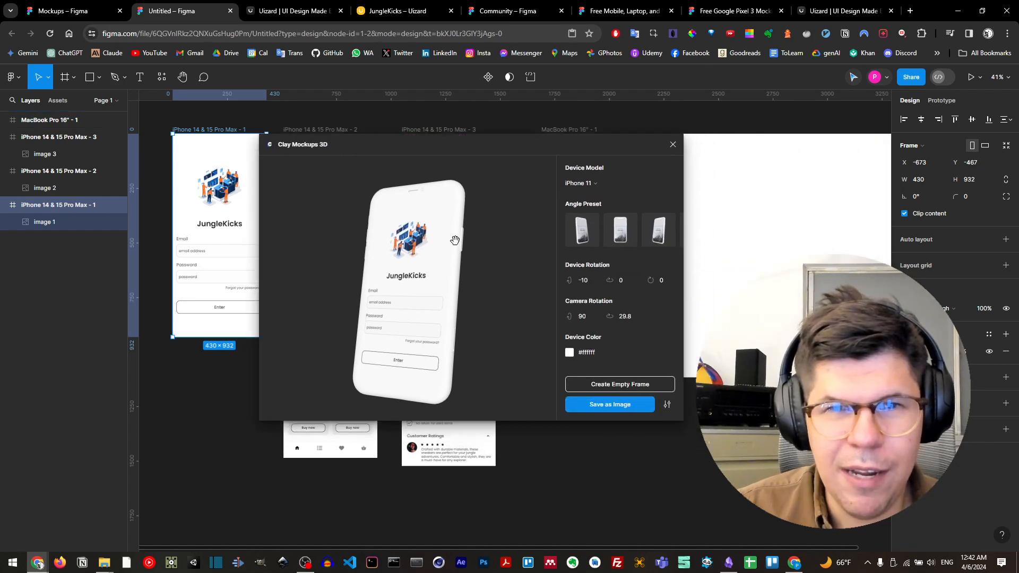
Orbit the iPhone 11 mockup to a low frontal view with a camera rotation of about 133.9 and 1.
drag(390, 269, 489, 250)
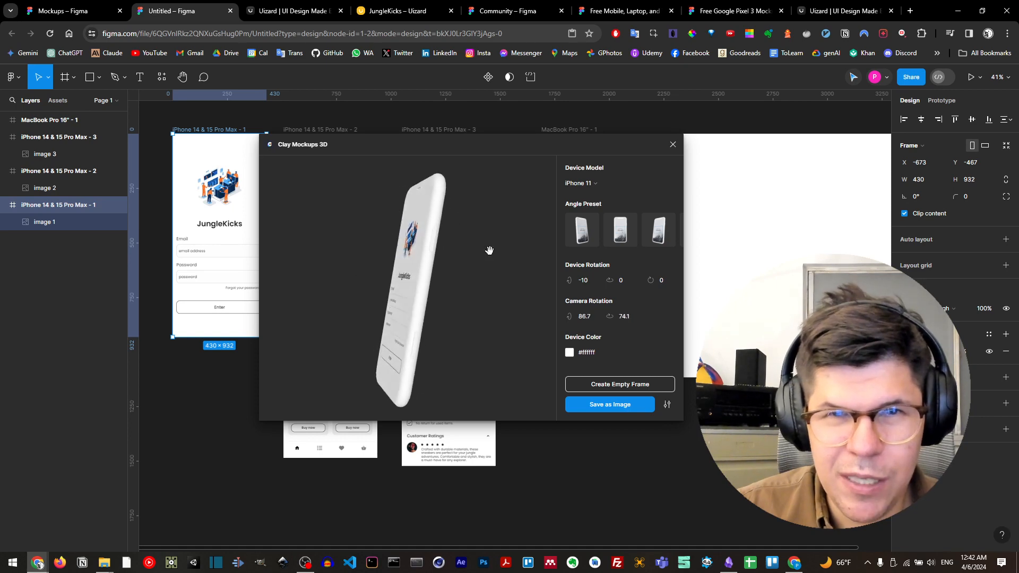
click(577, 183)
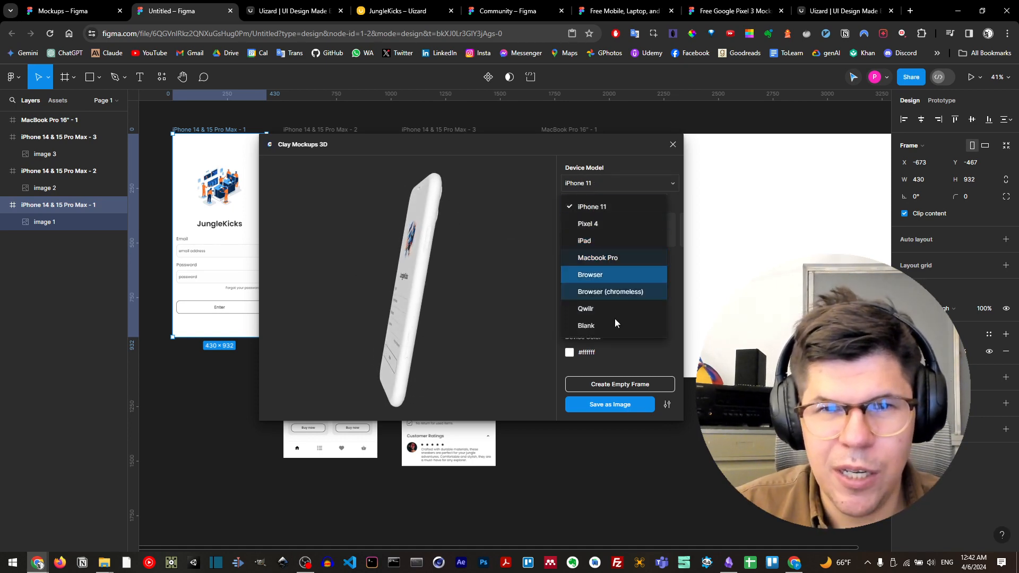
click(629, 162)
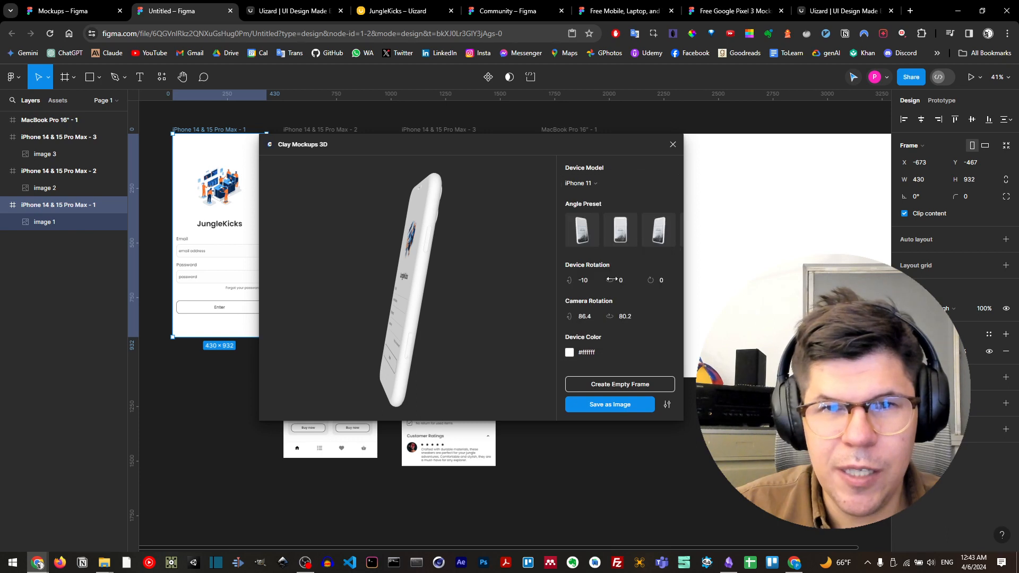
drag(492, 283, 392, 294)
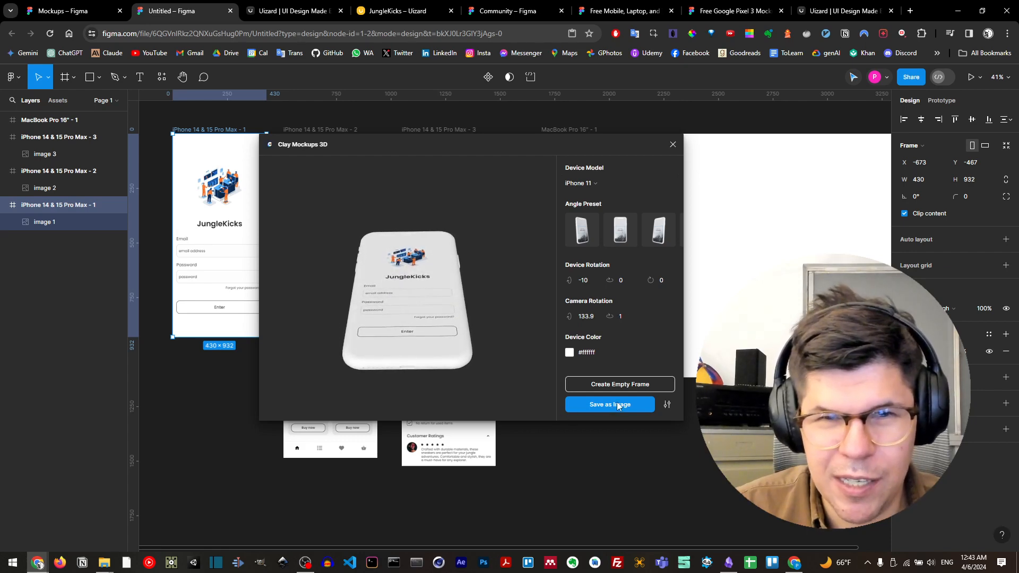
Set the mockup's device color to #000000 and save the mockup as an image on the canvas.
click(580, 354)
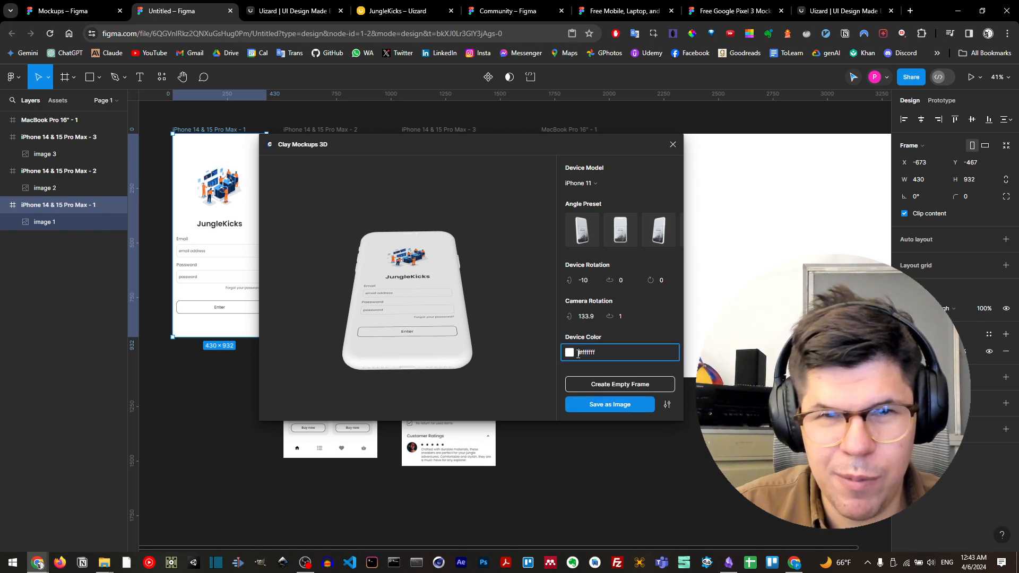
click(569, 354)
click(611, 351)
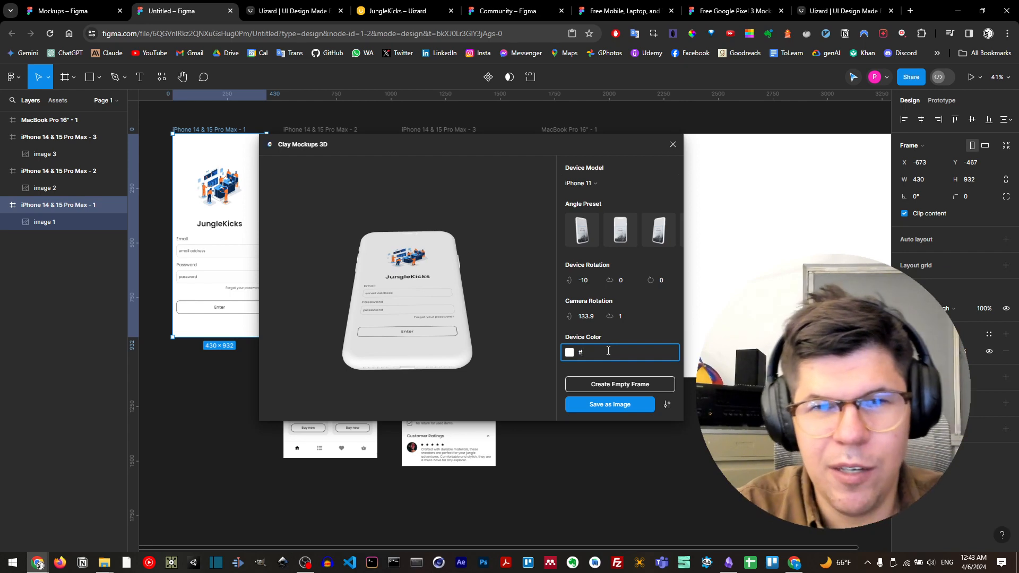
text(0000)
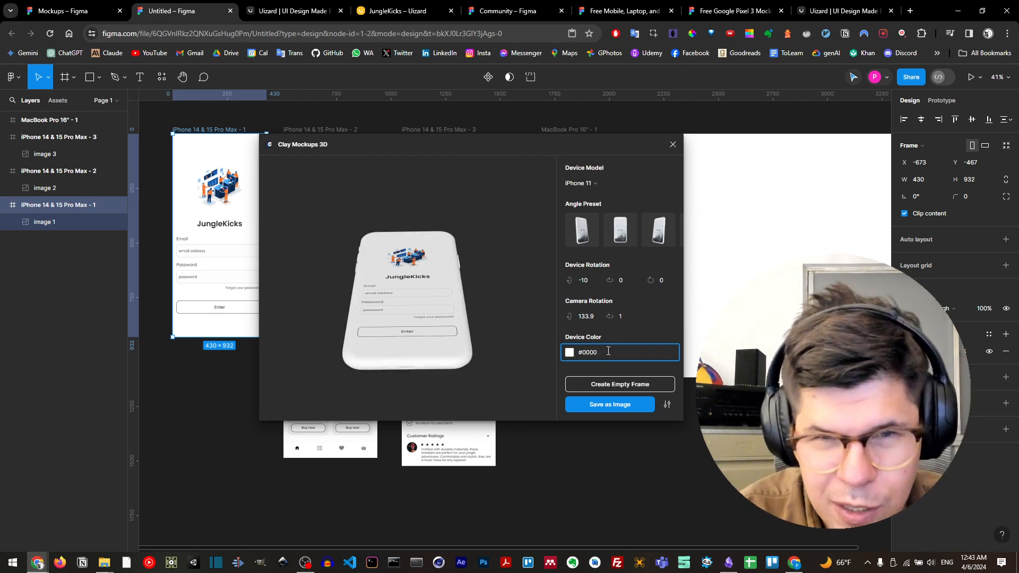
text(00)
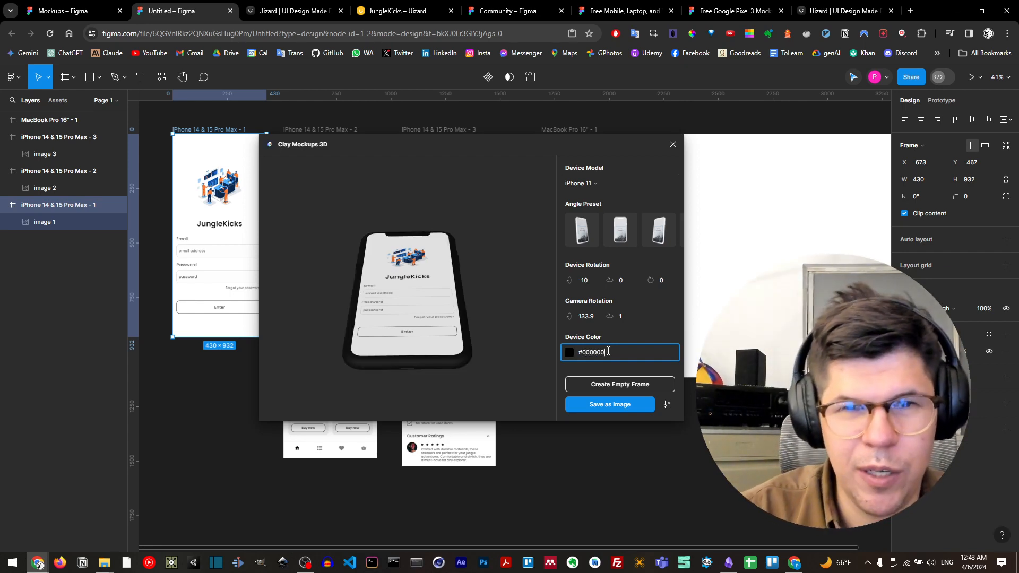
click(619, 404)
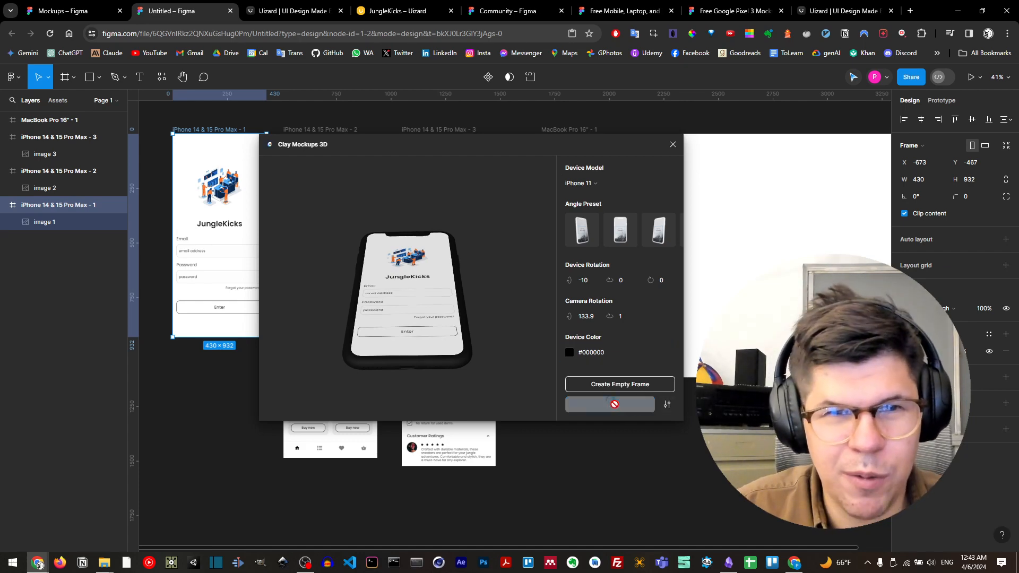
Move the rendered phone image into the MacBook Pro 16" frame, centered horizontally with its lower part cropped by the frame edge.
scroll(523, 308, up, 2)
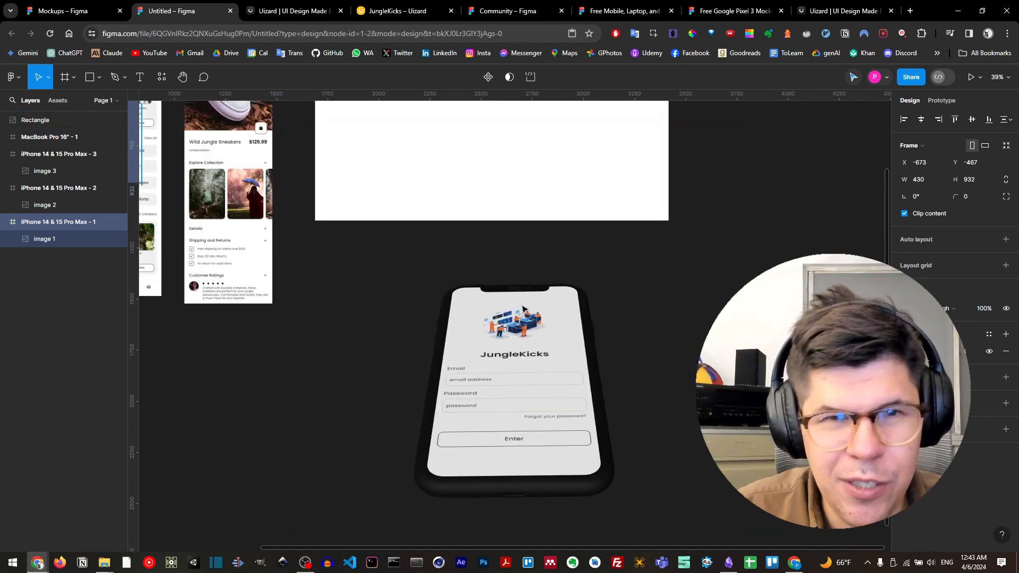
drag(513, 400, 489, 245)
scroll(531, 318, up, 3)
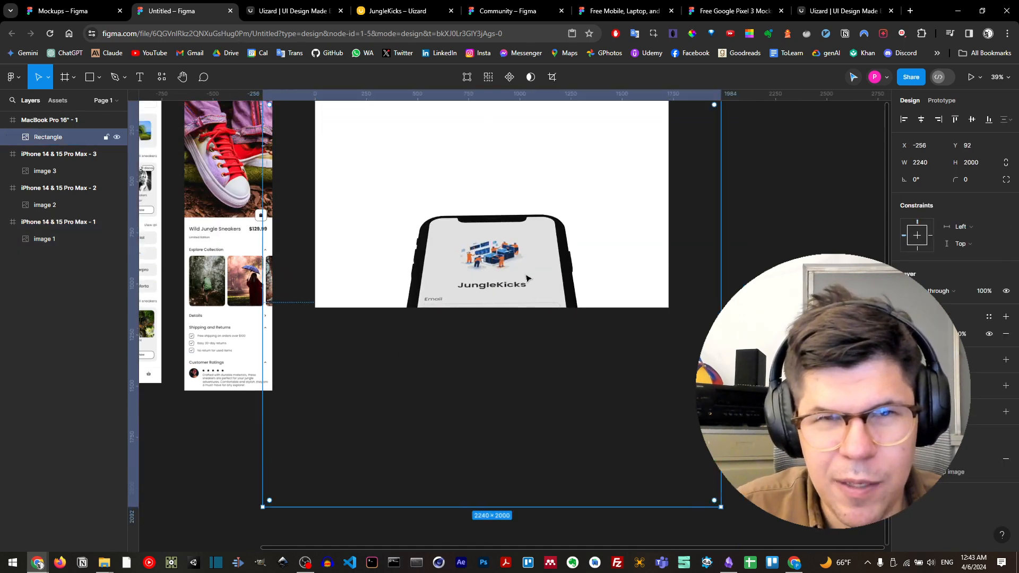
drag(499, 345, 494, 314)
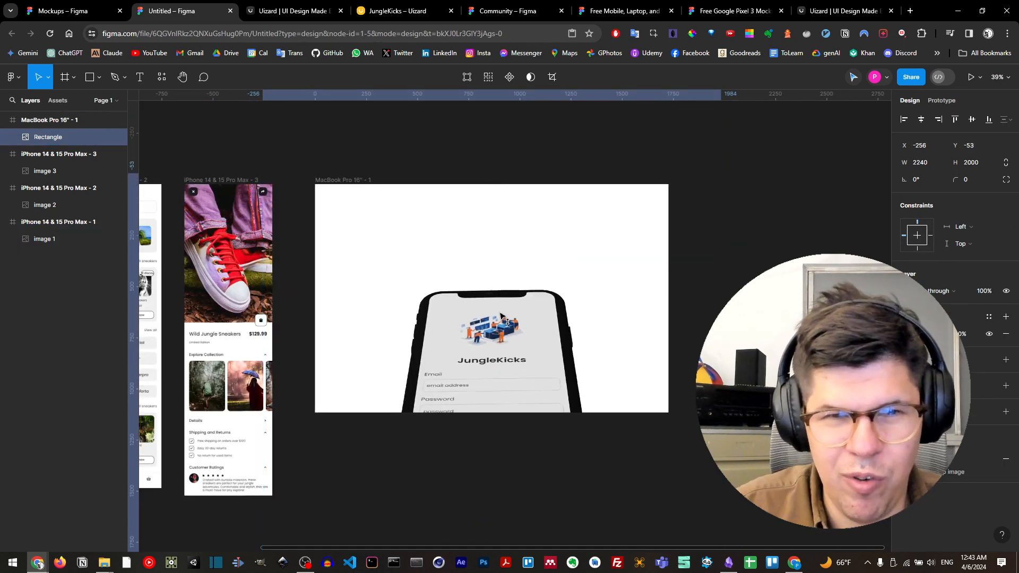
click(436, 162)
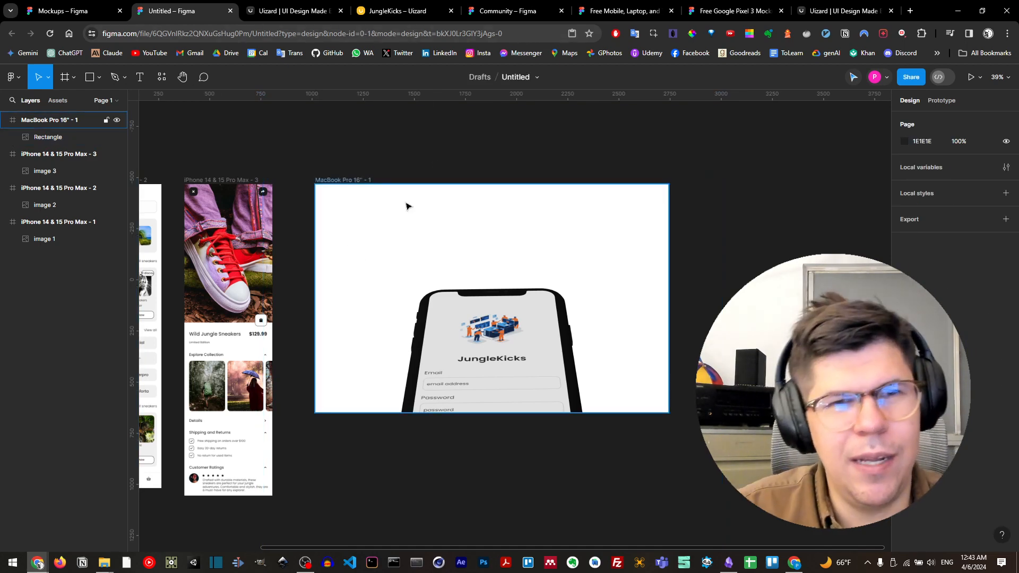
Find the Vectary 3D Elements plugin by searching "vectar" and run it.
scroll(445, 205, left, 3)
click(158, 78)
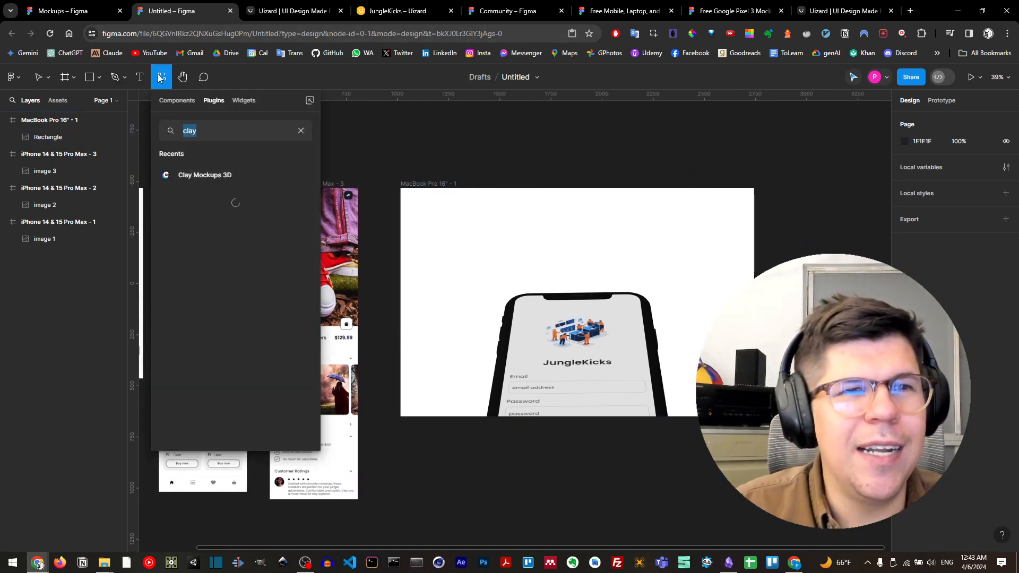
text(vectar)
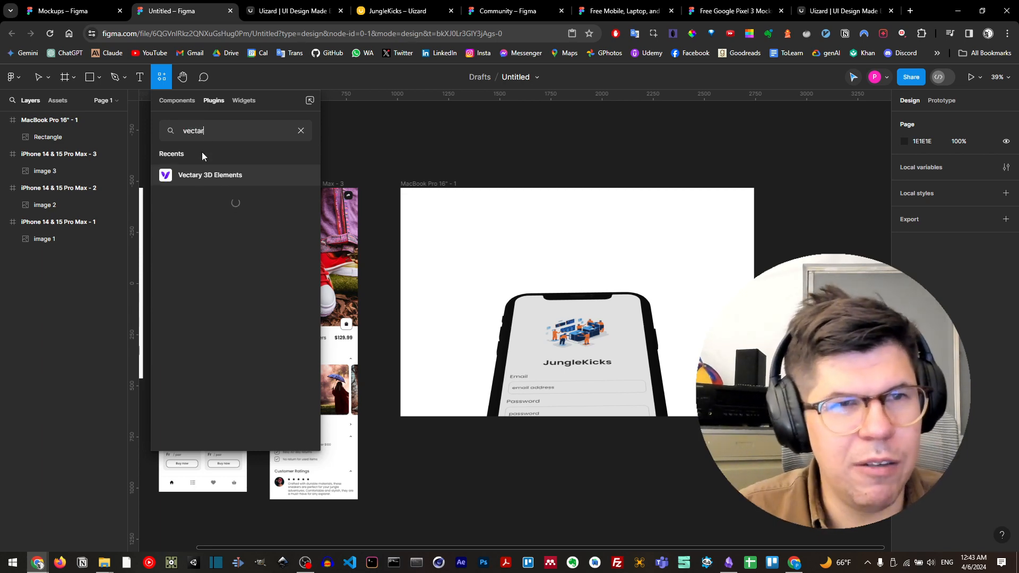
click(206, 176)
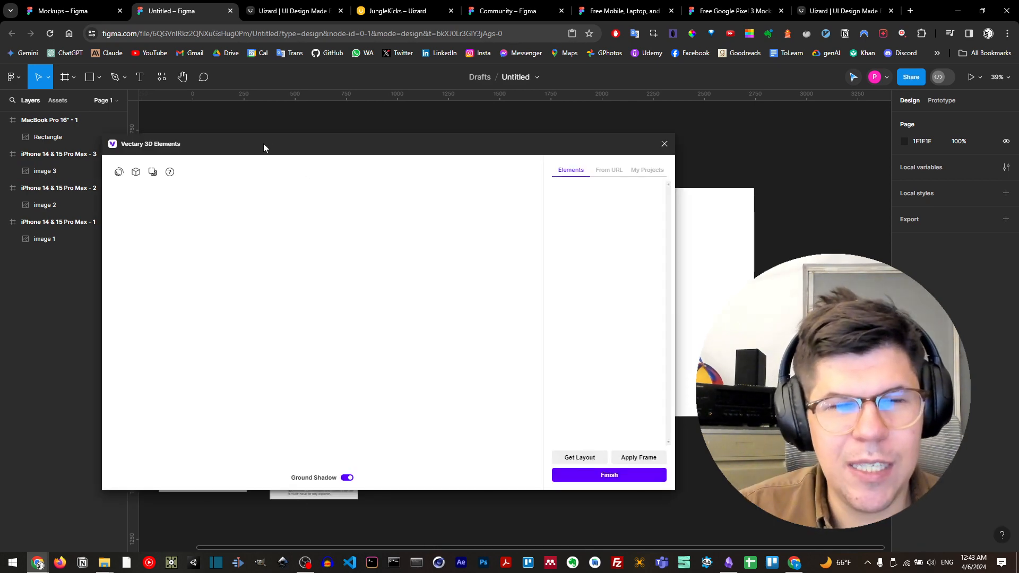
Move the Vectary window off the phone frames and apply the third iPhone frame, with the sneaker product page, to the 3D phone.
drag(263, 143, 498, 134)
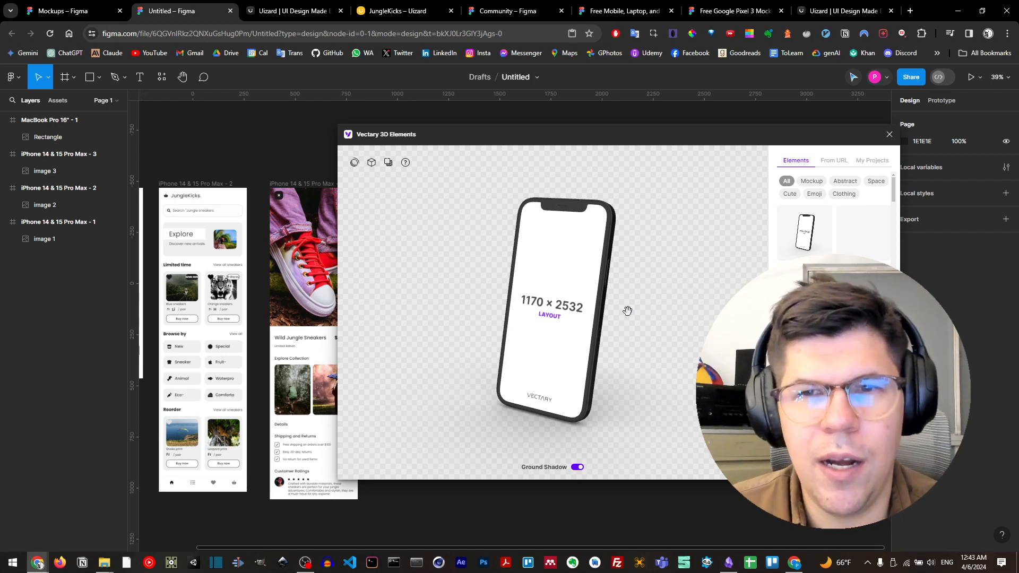
drag(479, 142, 598, 149)
click(291, 184)
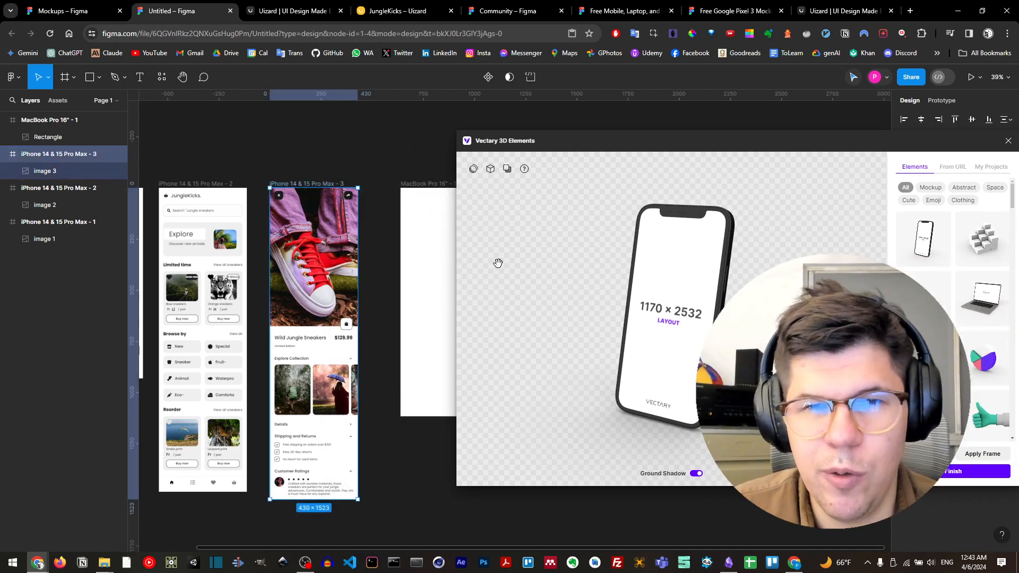
click(988, 455)
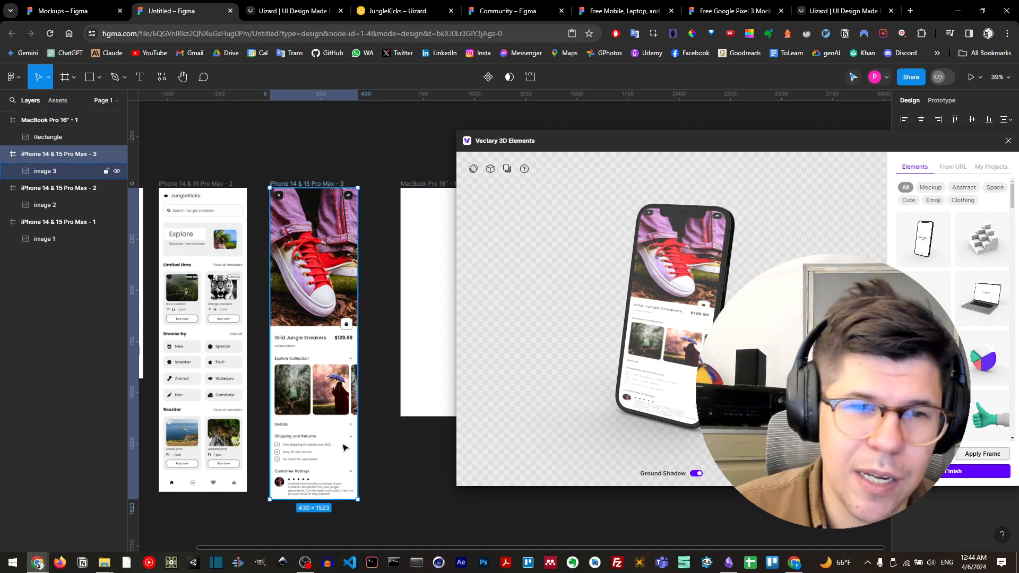
Add Vectary's 1170 × 2532 phone layout to an empty area of the canvas as a new frame.
click(695, 474)
click(696, 473)
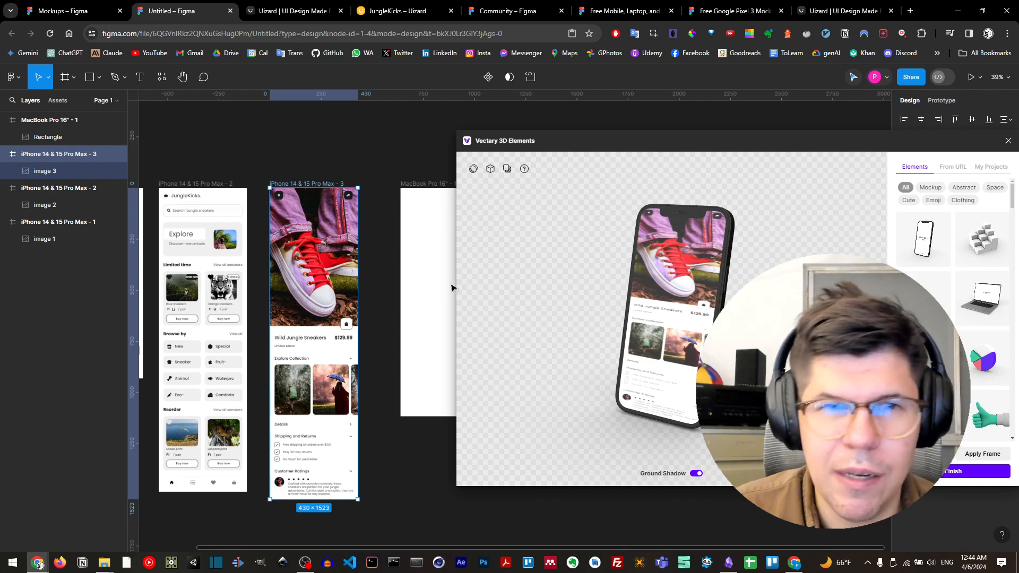
scroll(380, 301, right, 8)
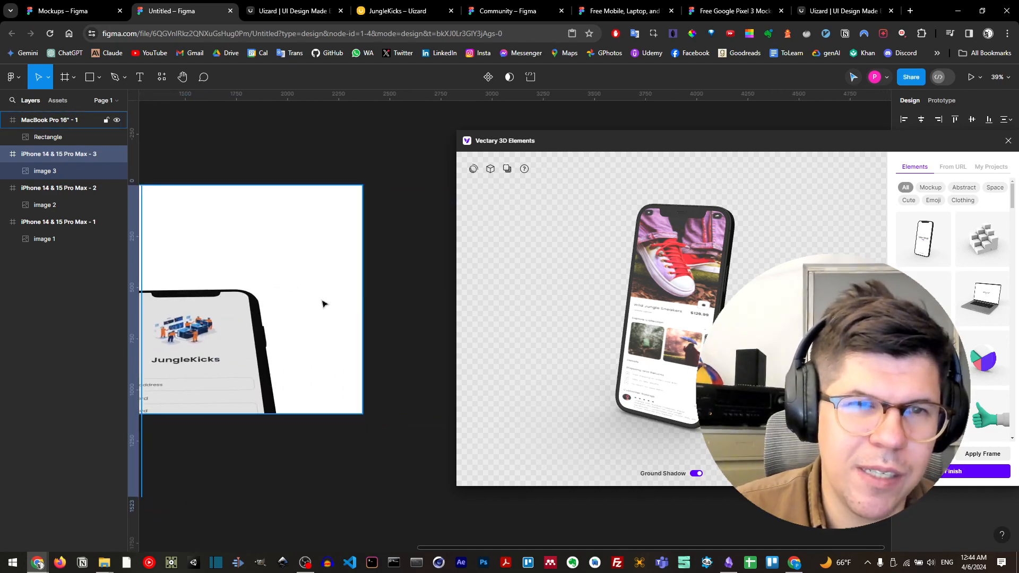
scroll(324, 303, right, 5)
click(281, 240)
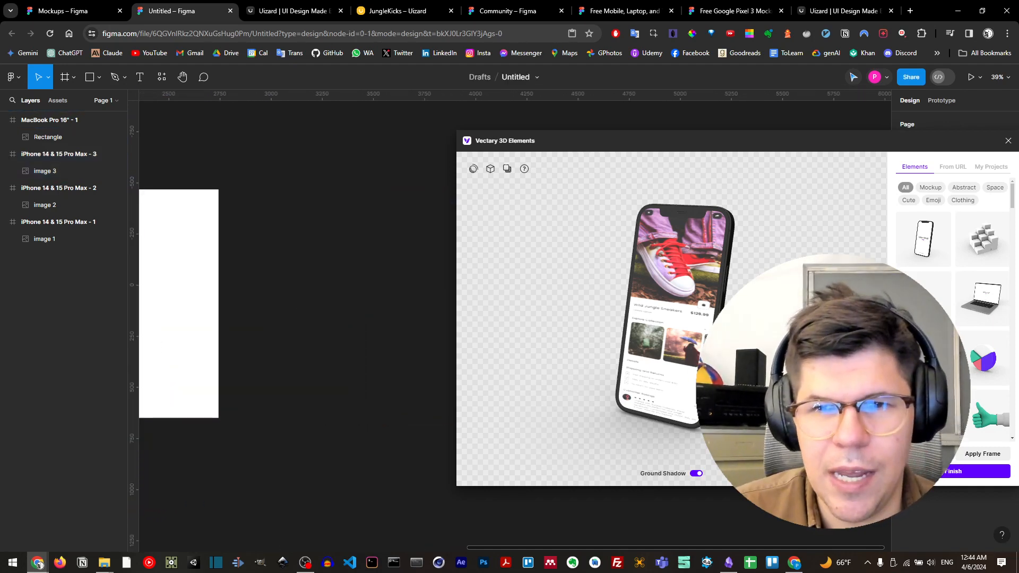
click(923, 453)
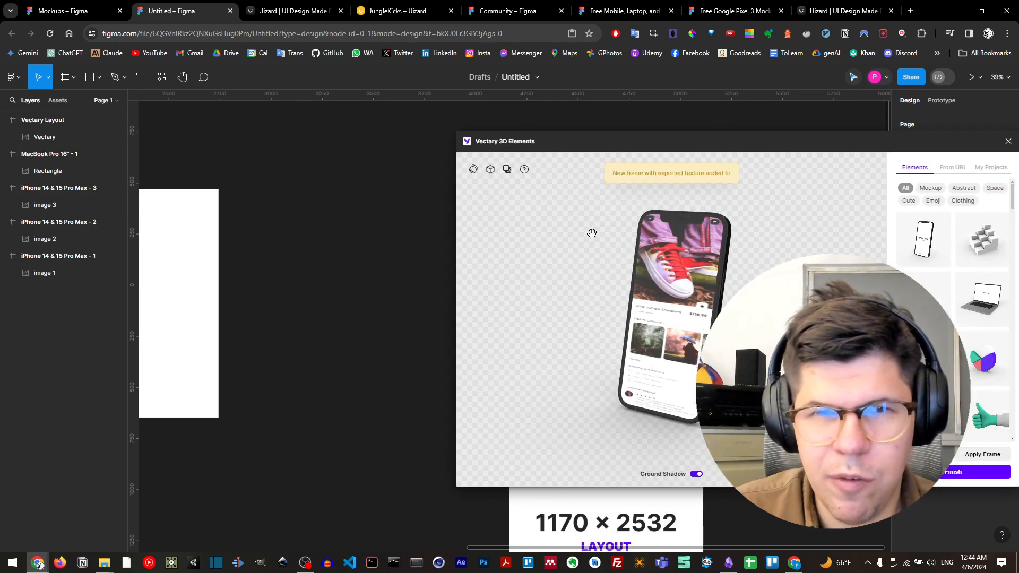
drag(525, 148, 700, 168)
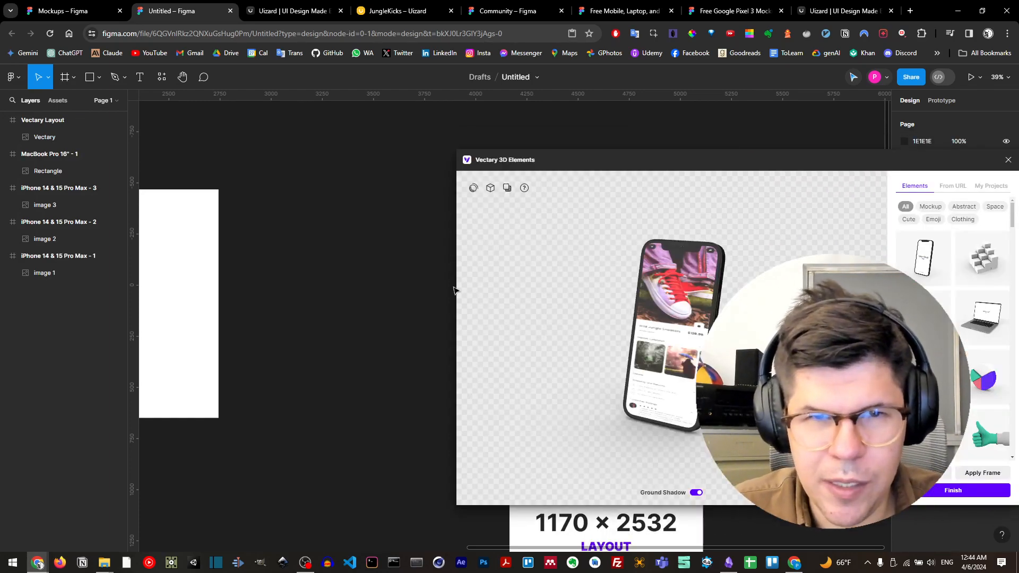
Copy the sneaker product page image from the third iPhone frame into the Vectary Layout frame.
scroll(446, 296, down, 5)
drag(415, 328, 504, 295)
scroll(335, 317, down, 1)
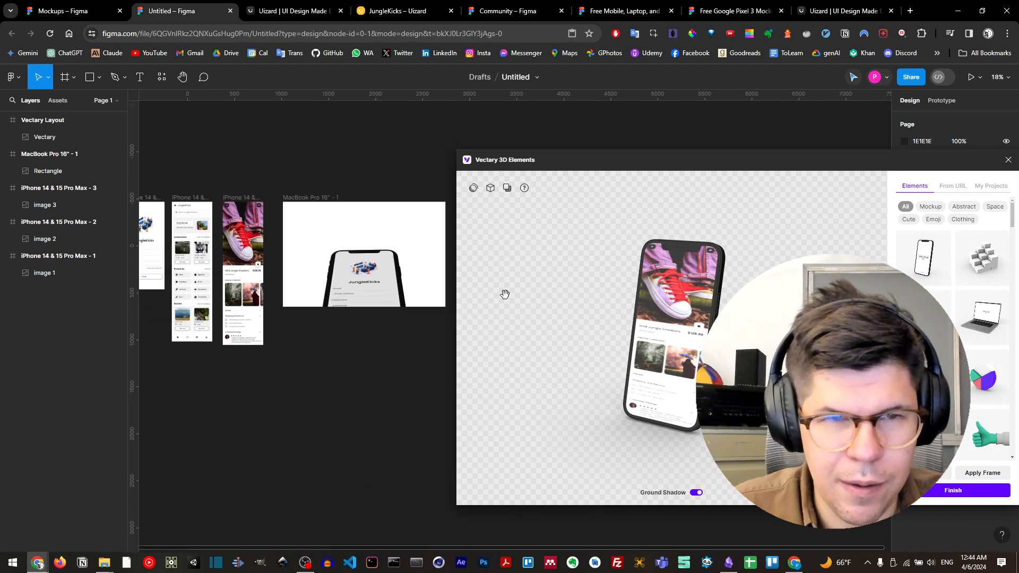
scroll(318, 300, down, 1)
click(252, 272)
click(251, 272)
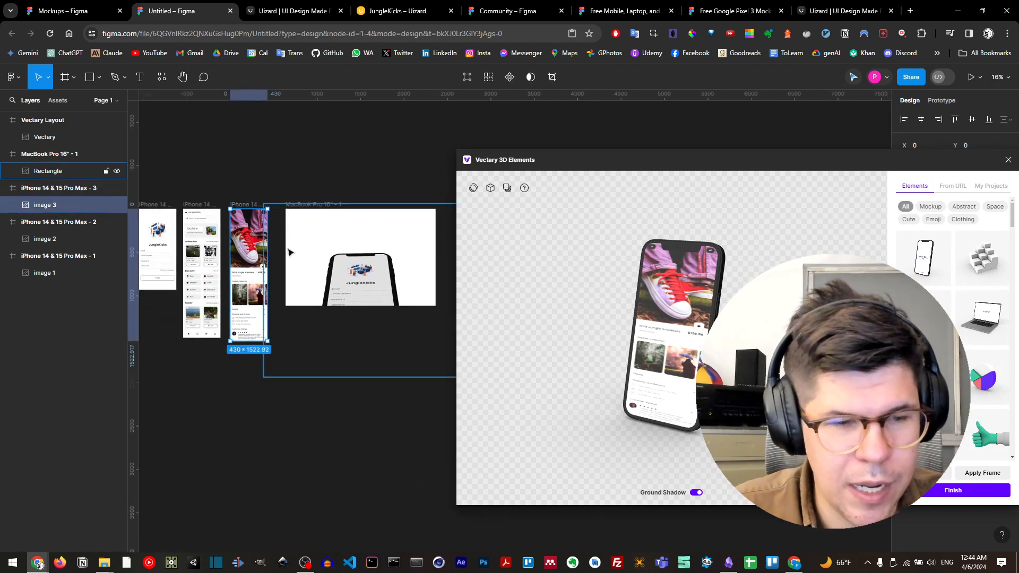
drag(271, 298, 44, 273)
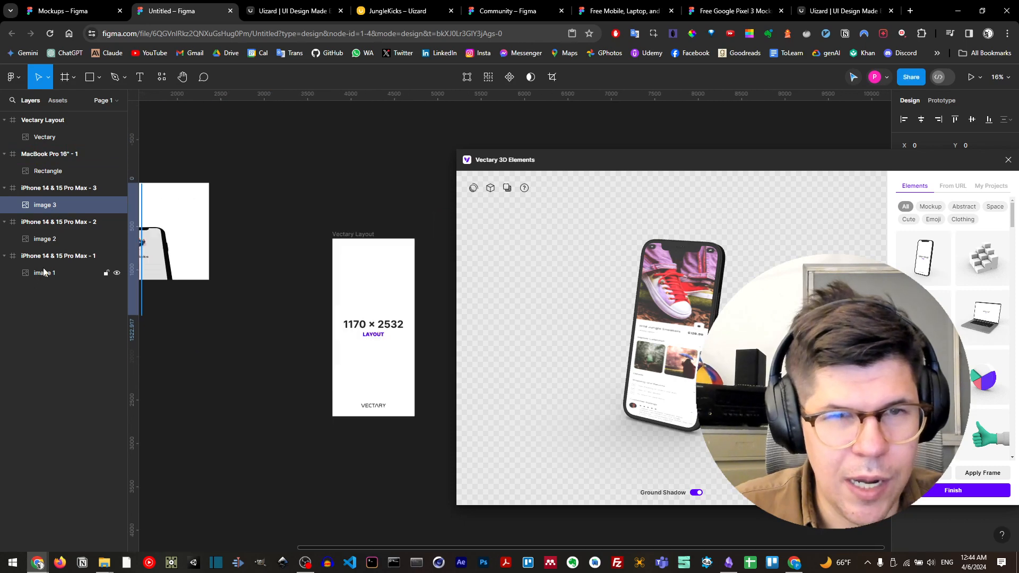
click(339, 251)
key(ctrl+v)
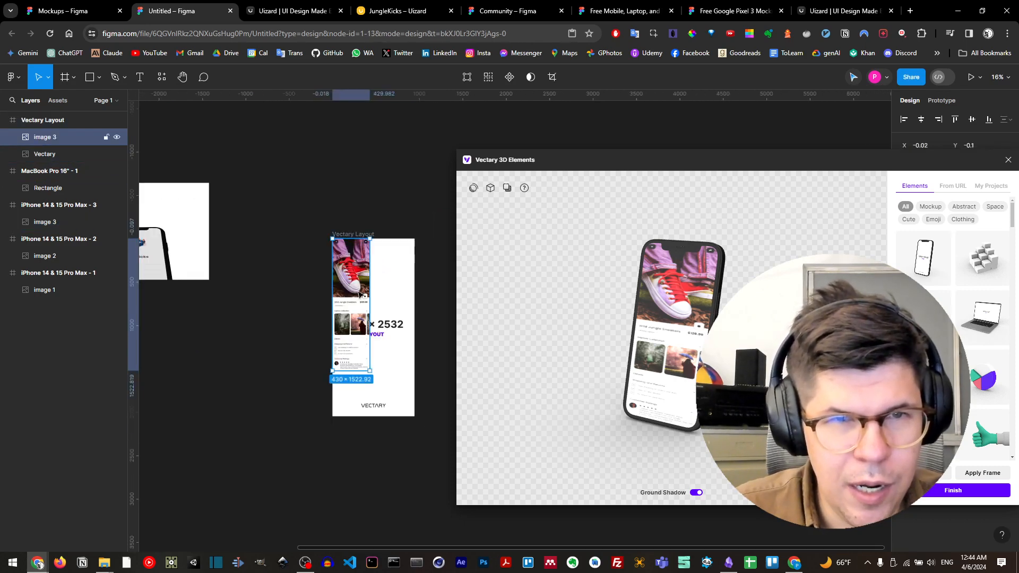
Scale the pasted product page image to about 947 × 3354 to fill the layout's width and apply the frame to the 3D phone.
drag(370, 371, 415, 449)
key(Escape)
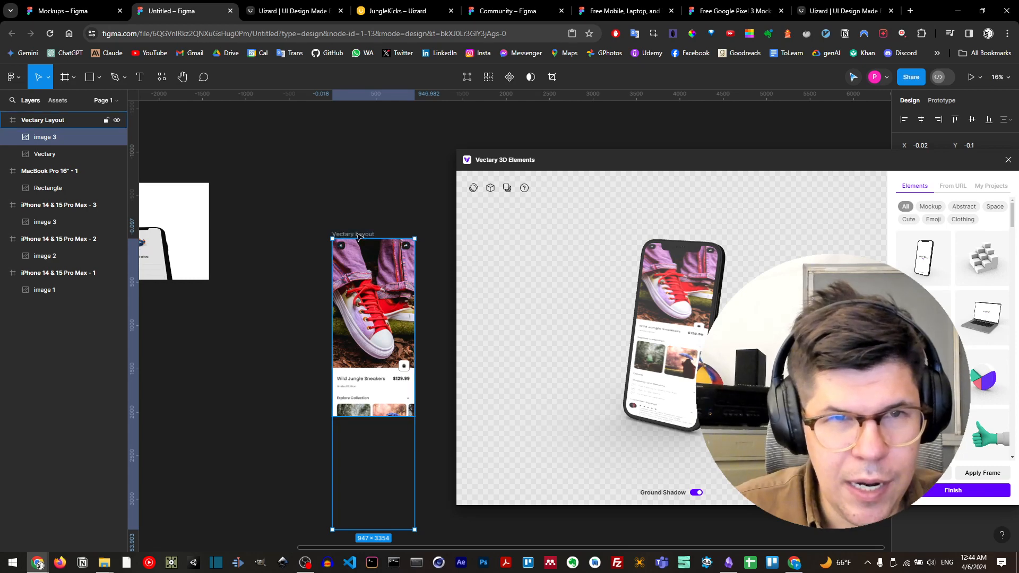
click(978, 473)
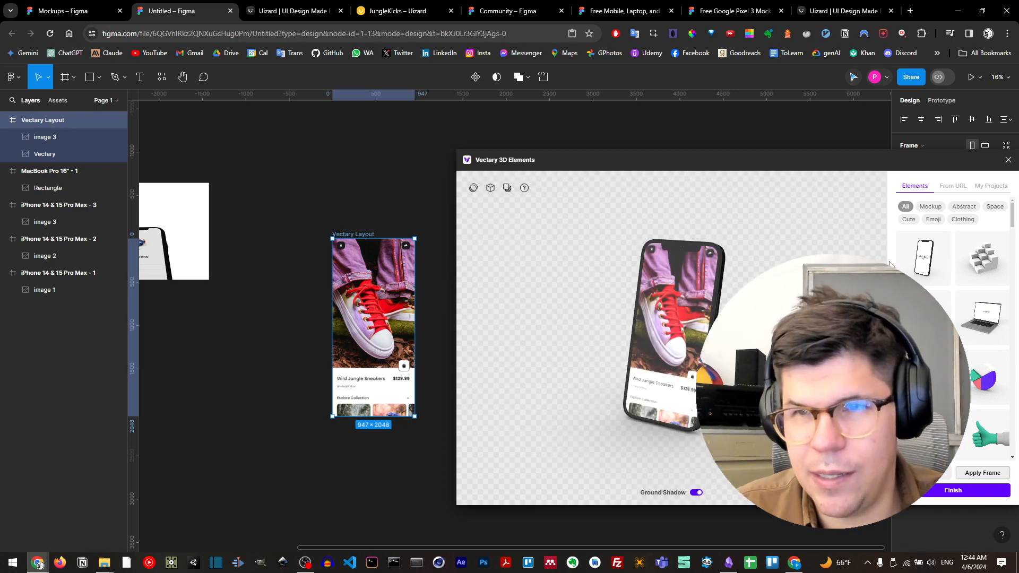
Rotate the 3D phone to a more angled view, enlarge it, and export the render with its ground shadow to the canvas.
drag(786, 340, 763, 330)
scroll(790, 329, up, 3)
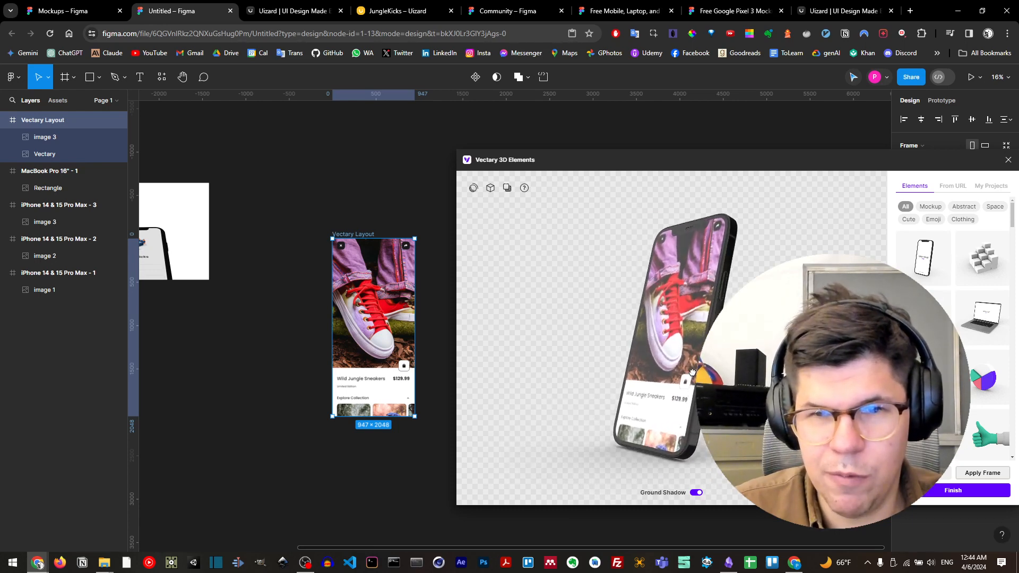
click(697, 494)
click(697, 493)
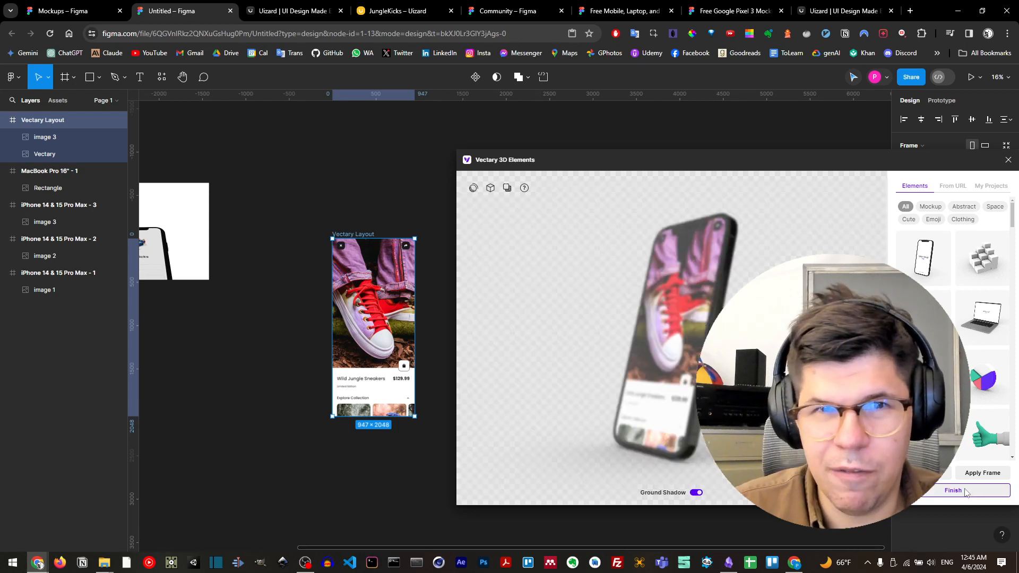
click(952, 490)
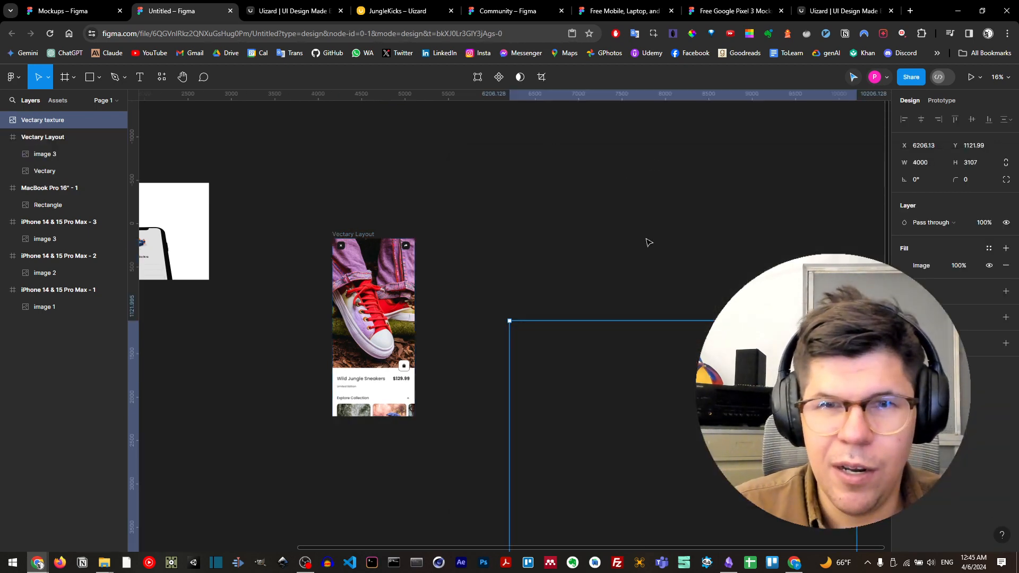
Scale the angled phone render to about 1779 × 1382 and place it in the MacBook Pro 16" frame, right of the JungleKicks phone.
drag(683, 389, 211, 205)
drag(301, 229, 599, 270)
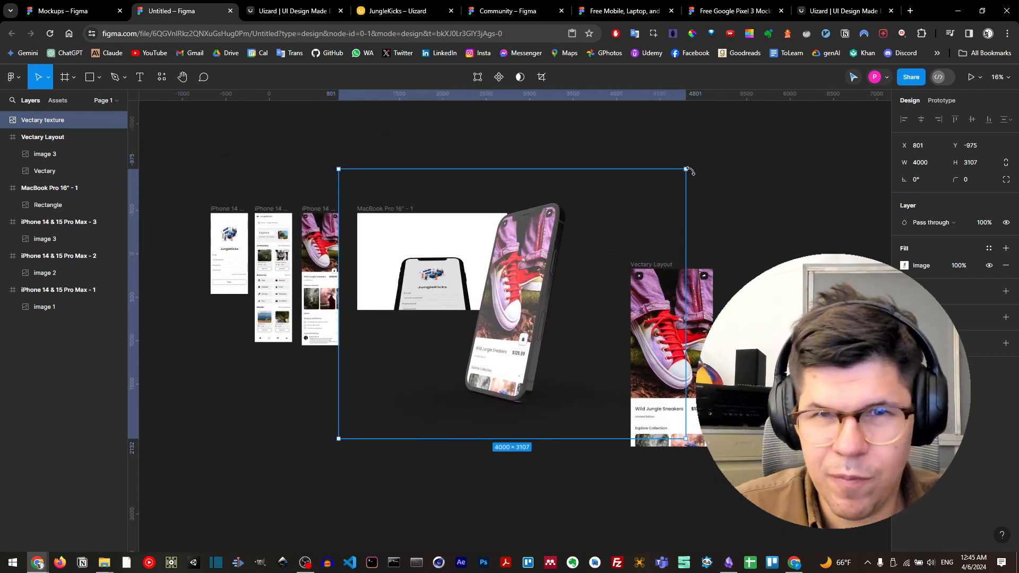
drag(686, 170, 492, 320)
drag(420, 373, 475, 262)
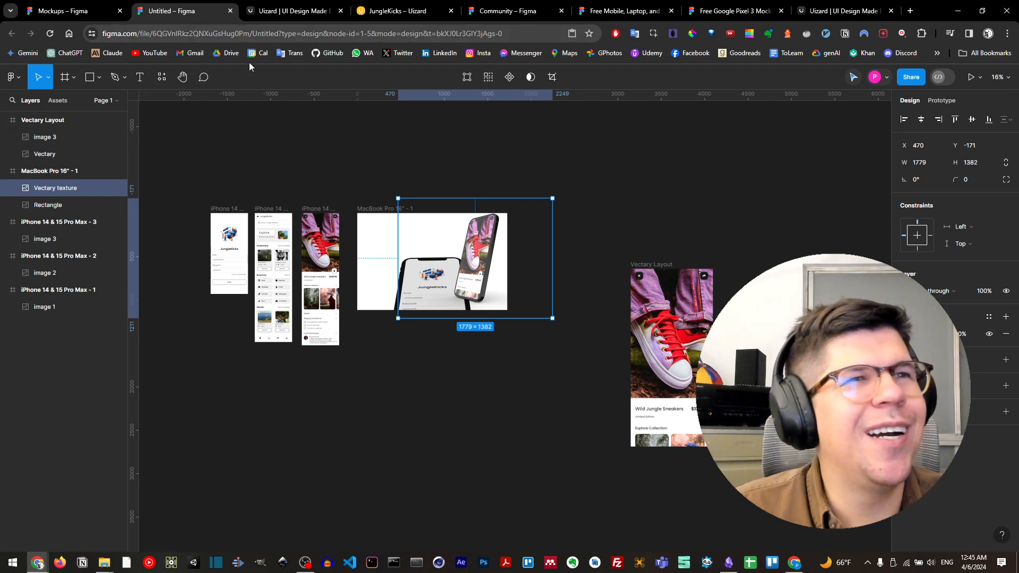
Select the Vectary Layout frame, run Vectary 3D Elements again, and choose the green hand holding a phone.
click(648, 264)
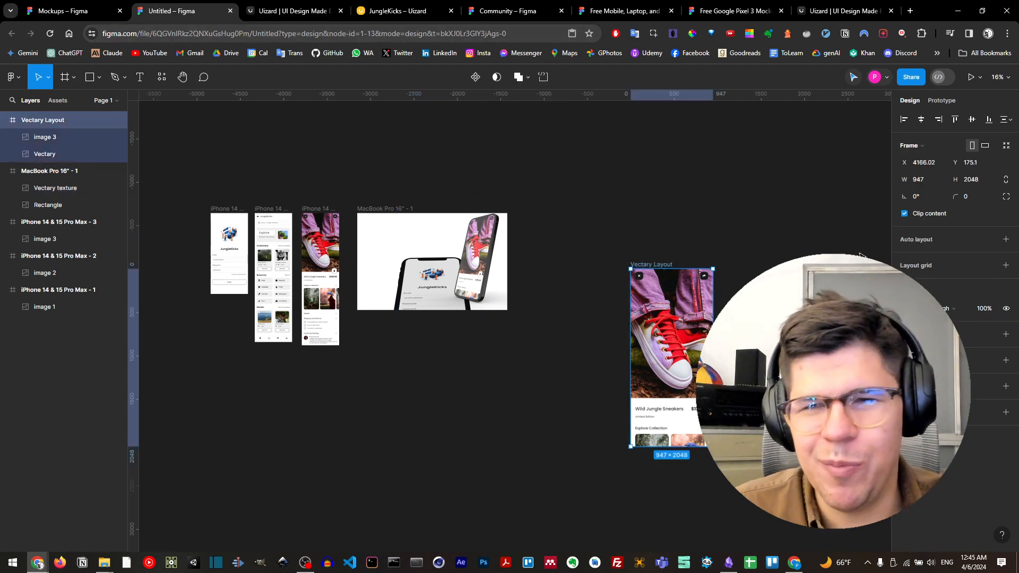
click(160, 79)
click(191, 177)
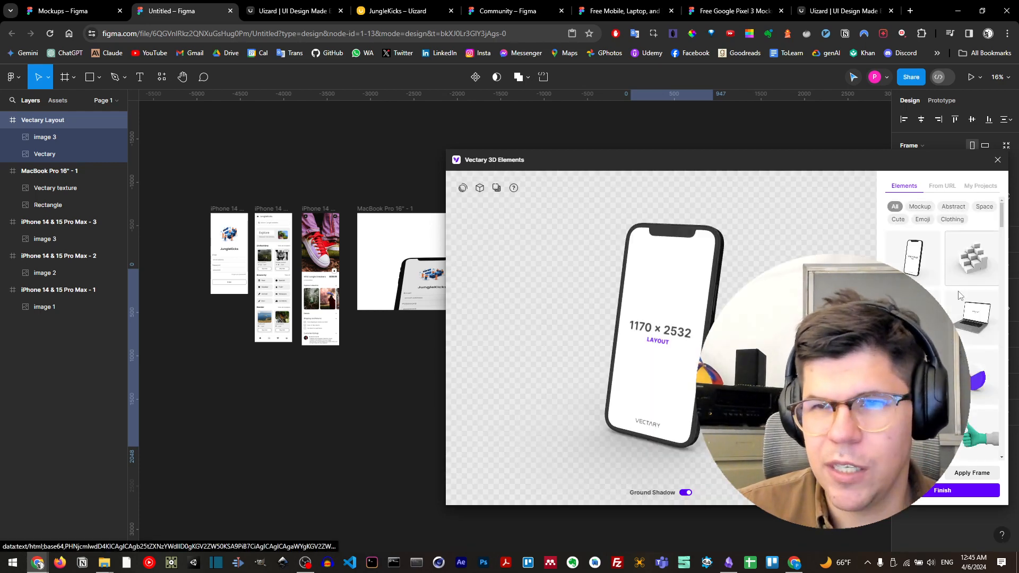
scroll(963, 318, down, 5)
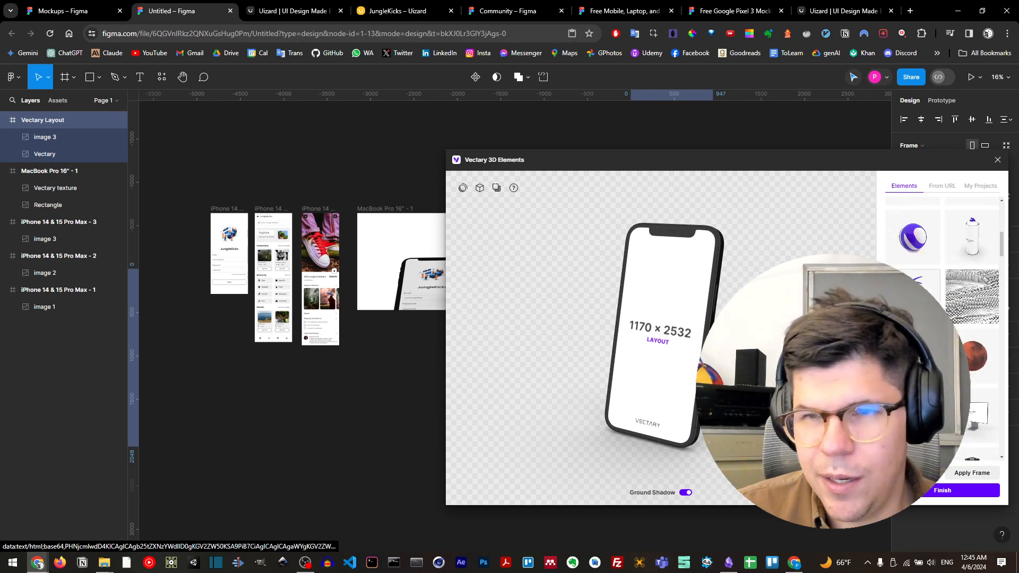
click(912, 355)
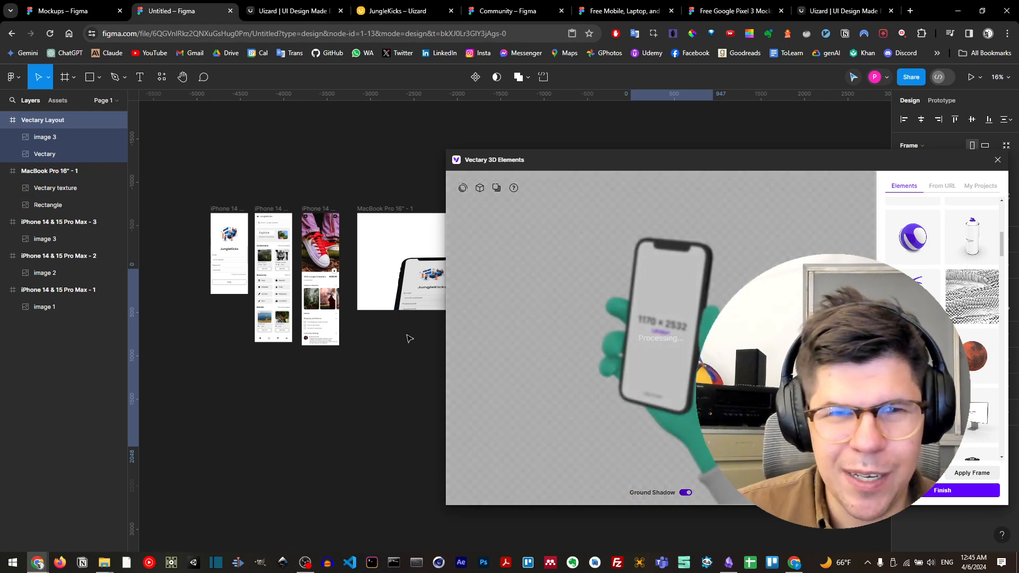
Apply the Vectary Layout frame to the hand-held phone and export the render to the canvas.
click(325, 355)
drag(416, 349, 324, 355)
drag(437, 351, 312, 350)
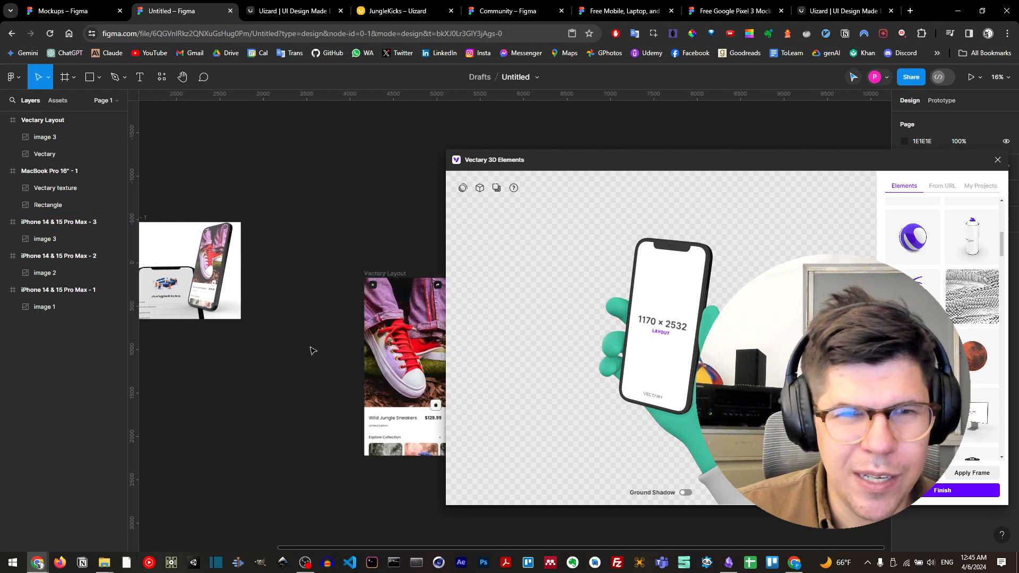
click(53, 121)
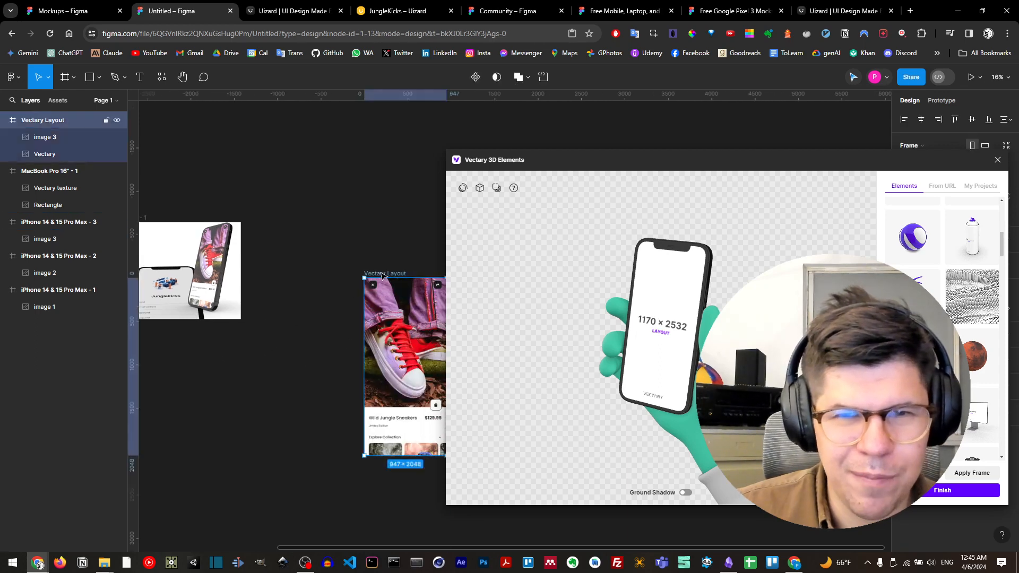
click(982, 476)
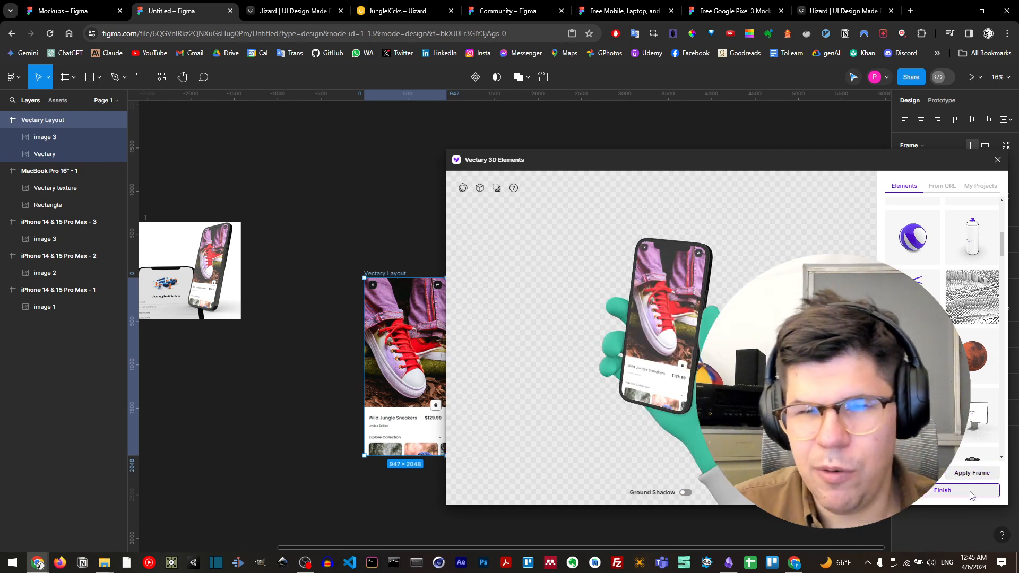
click(971, 491)
scroll(974, 388, down, 3)
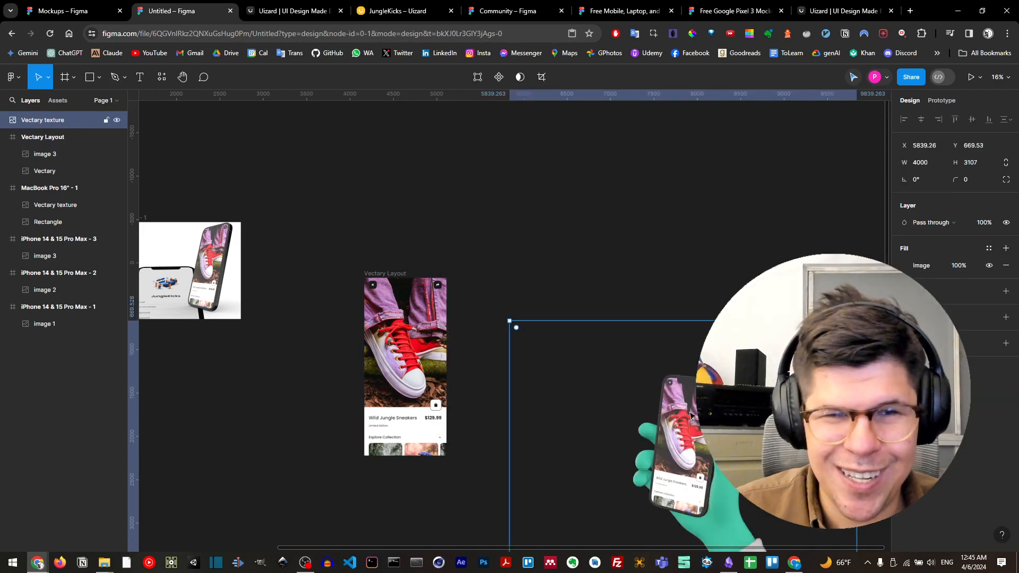
Move the hand-held phone render near the MacBook frame and scale it down to about 1436 × 1115.
drag(690, 444, 576, 321)
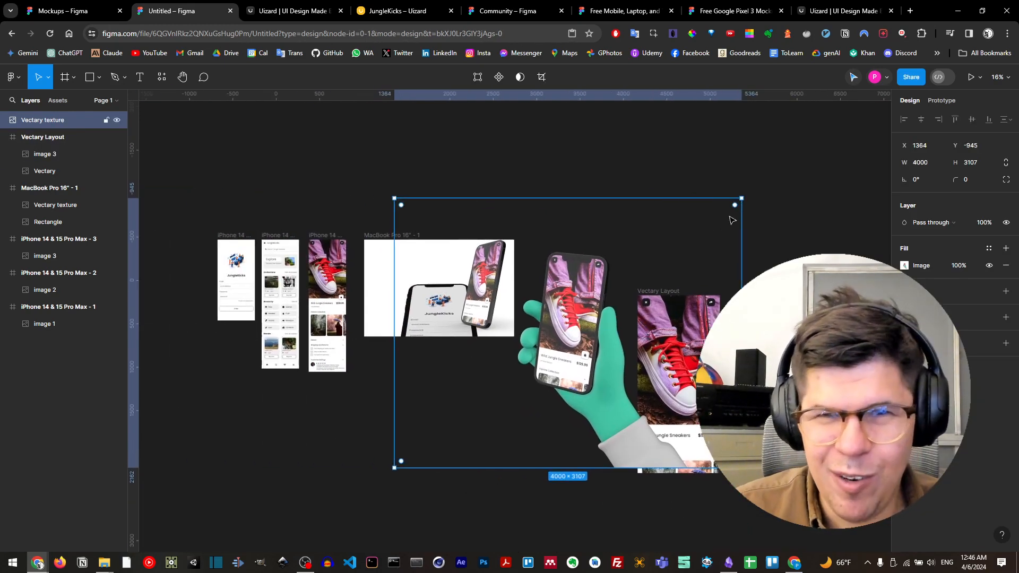
drag(740, 201, 539, 362)
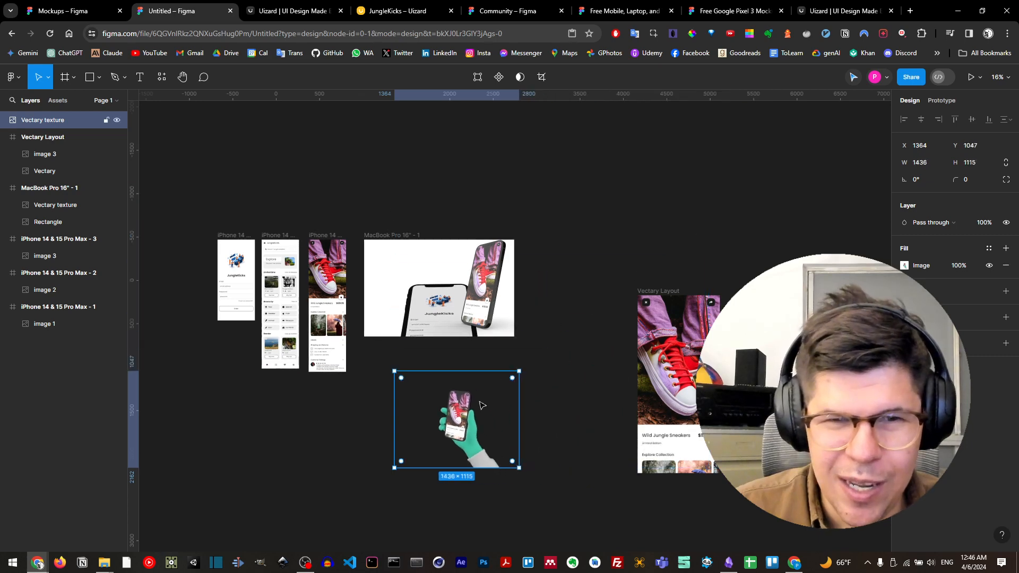
Move the angled phone render to the left side of the MacBook frame, beside the JungleKicks phone.
scroll(474, 329, up, 5)
click(489, 235)
scroll(489, 235, down, 4)
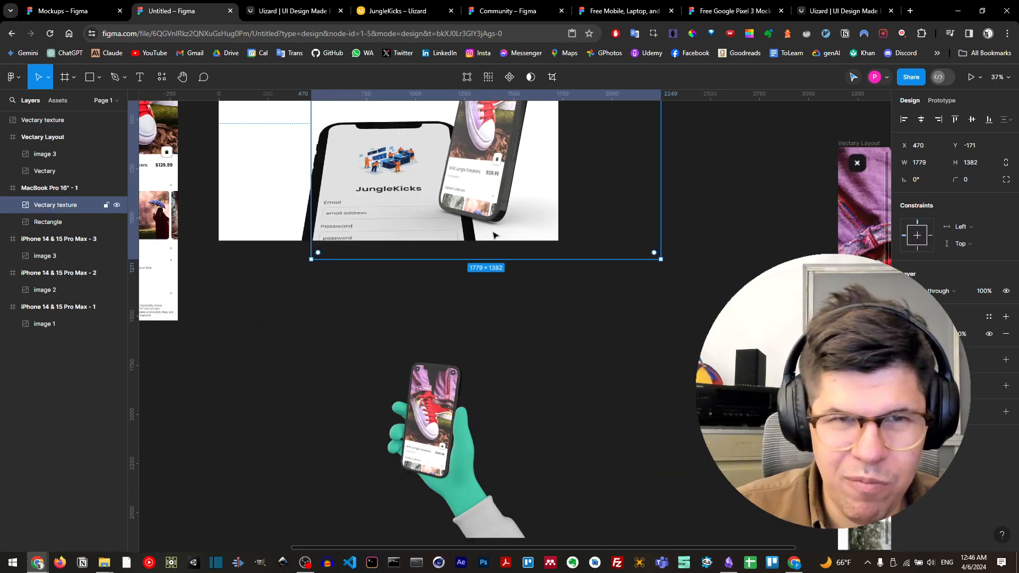
drag(489, 235, 396, 218)
Place the hand-held phone render in the right part of the MacBook frame, beside the JungleKicks phone.
click(466, 344)
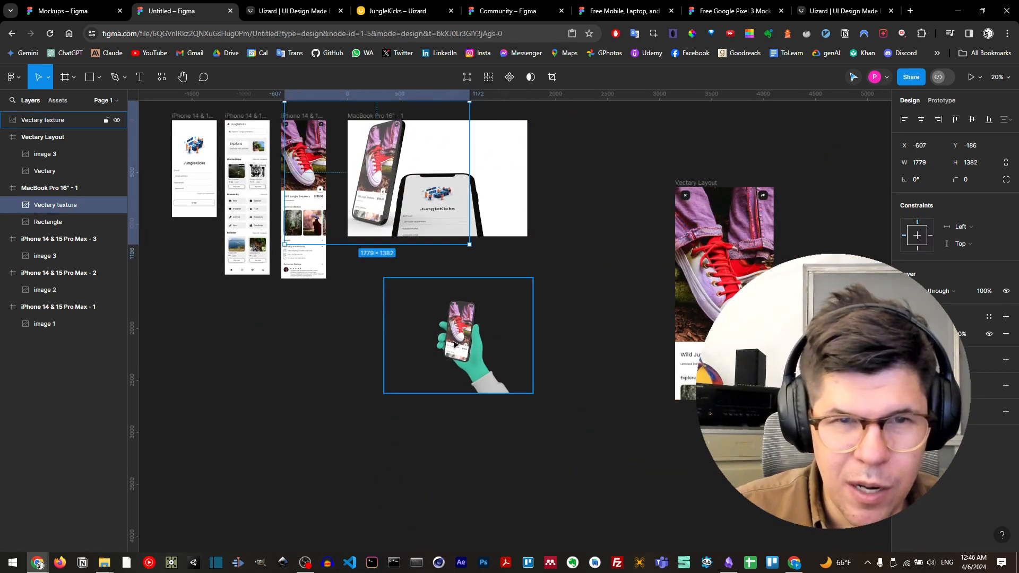
drag(466, 345, 495, 208)
drag(542, 162, 547, 164)
click(594, 173)
Shift the angled phone render within the MacBook frame to about X -498, Y -84.
scroll(593, 172, up, 3)
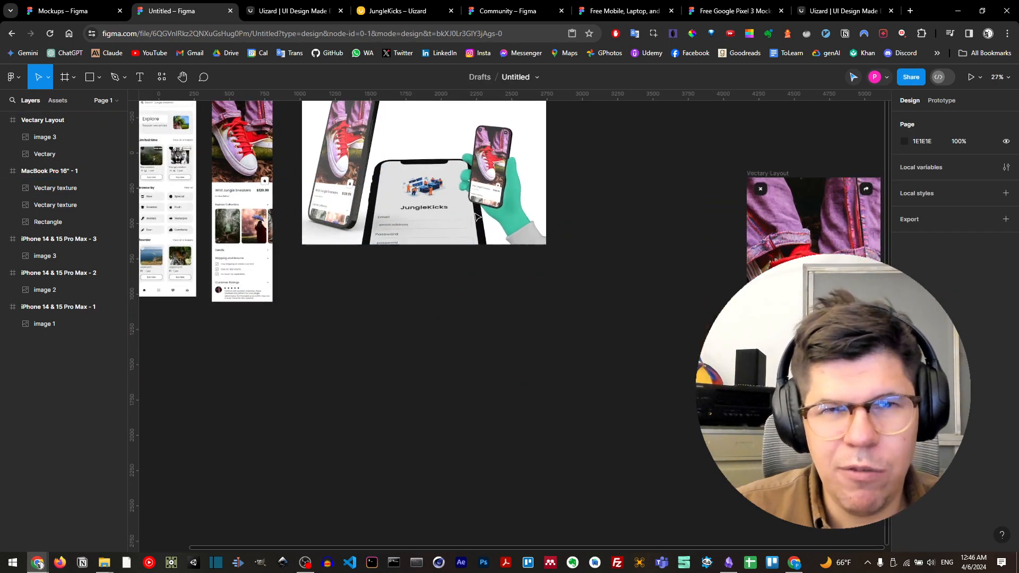
click(401, 241)
drag(401, 241, 425, 246)
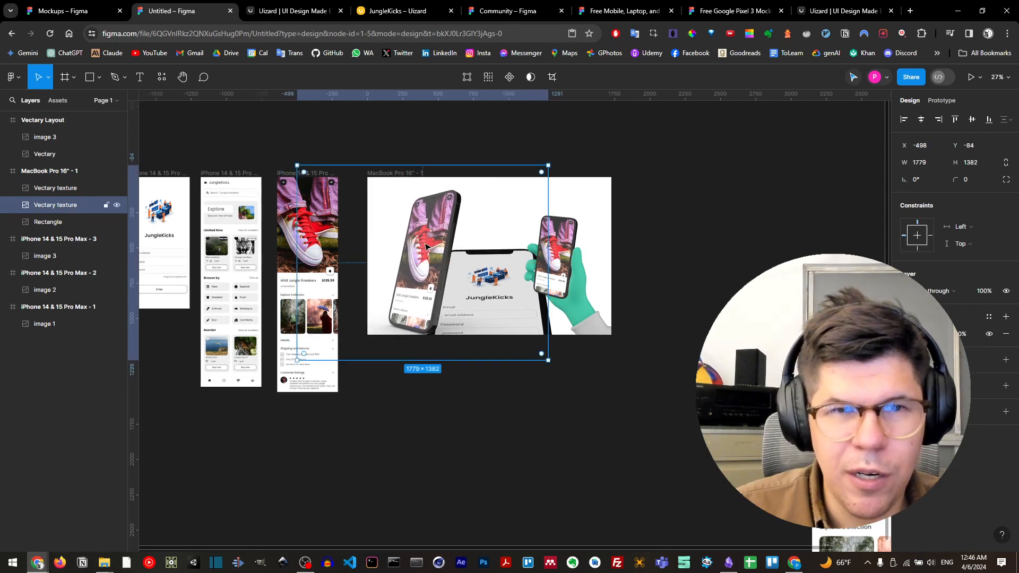
Add the text "Our Next Best Thing" above the JungleKicks phone in the MacBook frame.
click(140, 77)
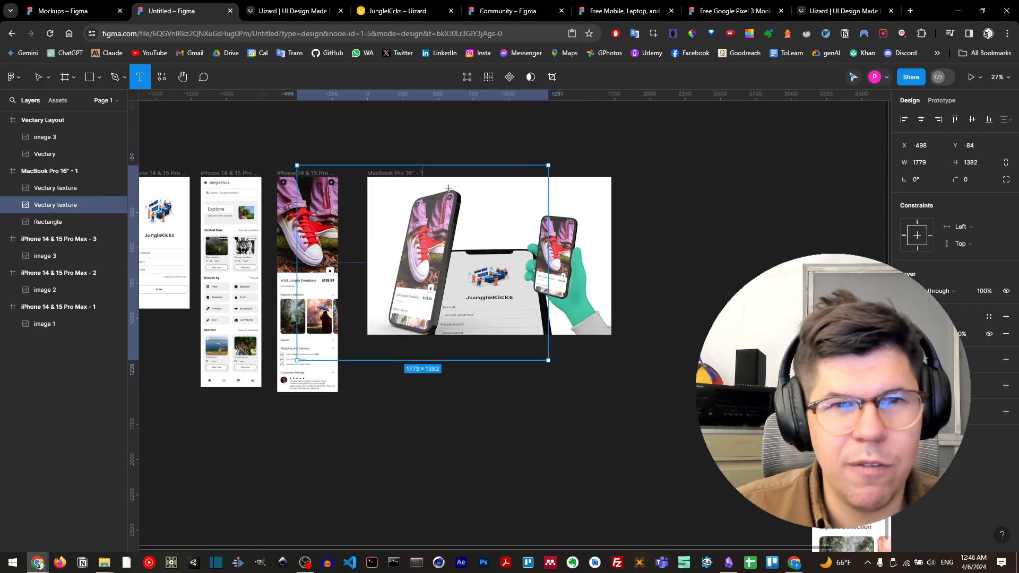
click(483, 201)
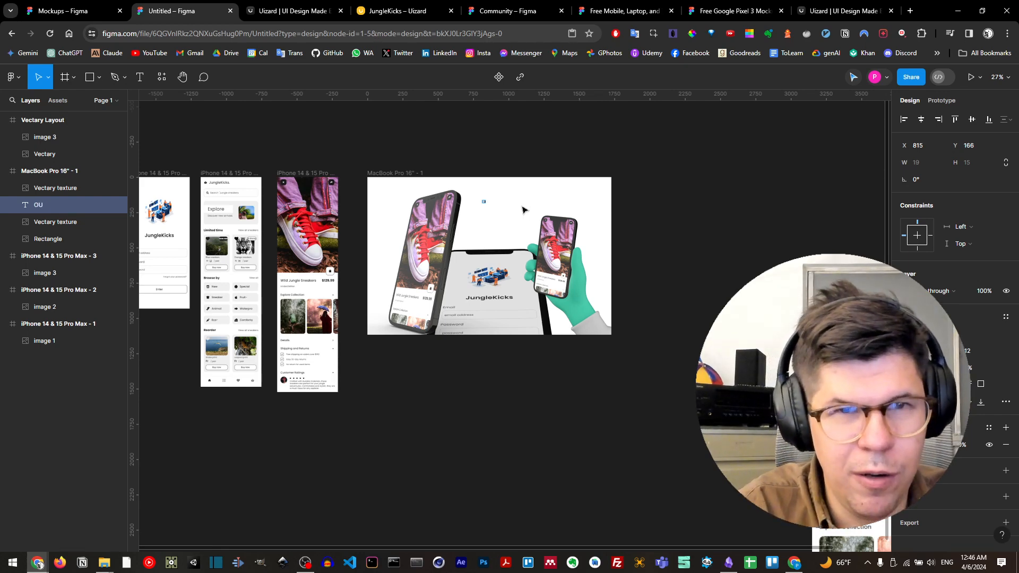
key(BackSpace)
key(BackSpace)
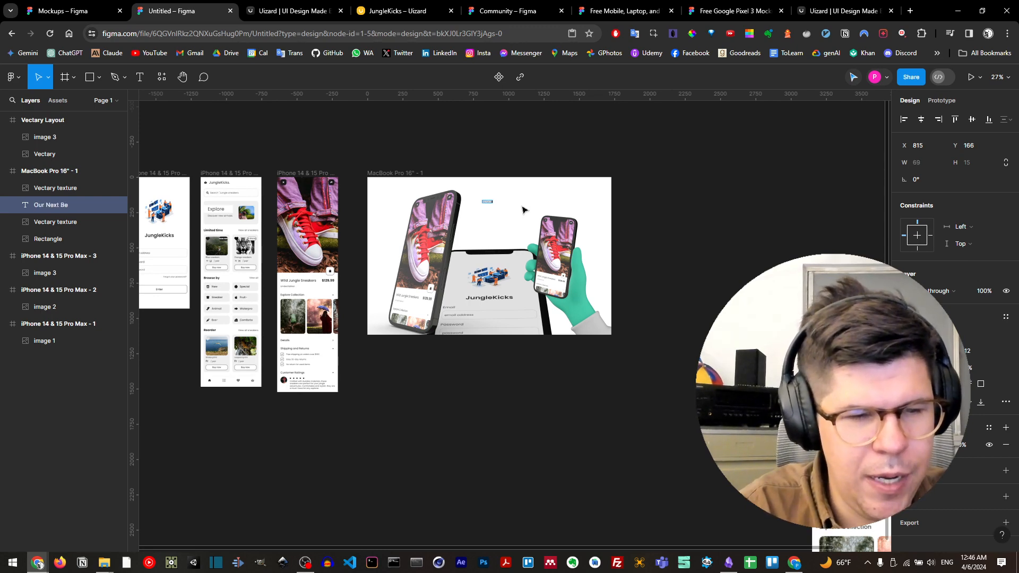
text(ing)
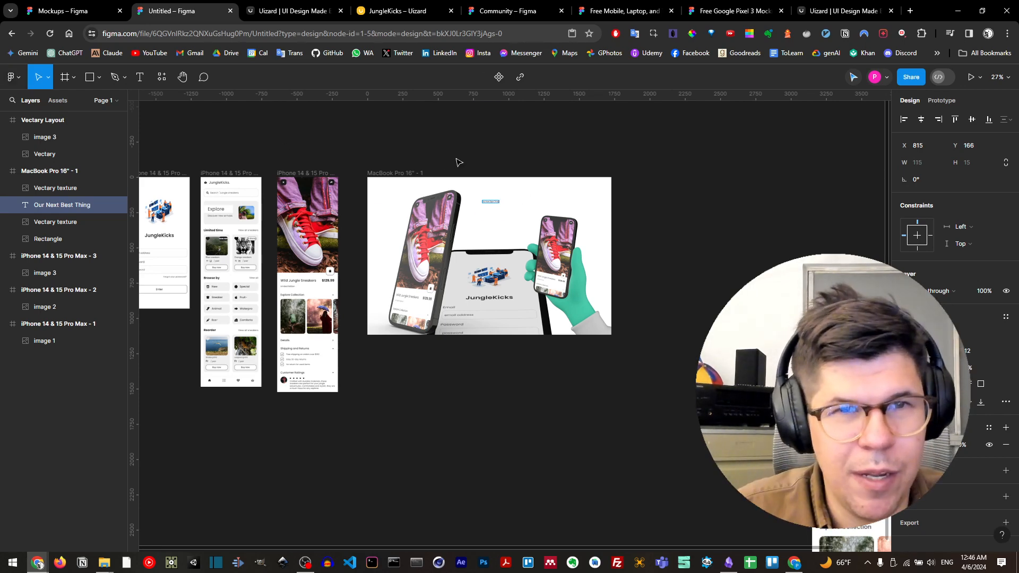
key(Escape)
click(492, 206)
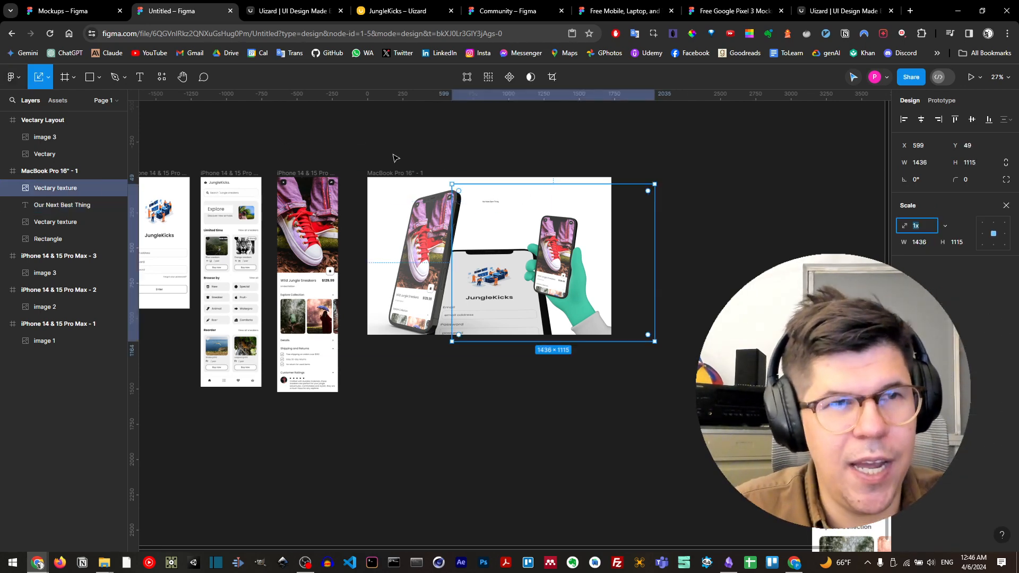
Scale the "Our Next Best Thing" text up to about 1011 × 128 and position it near the top of the MacBook frame.
click(65, 79)
click(38, 77)
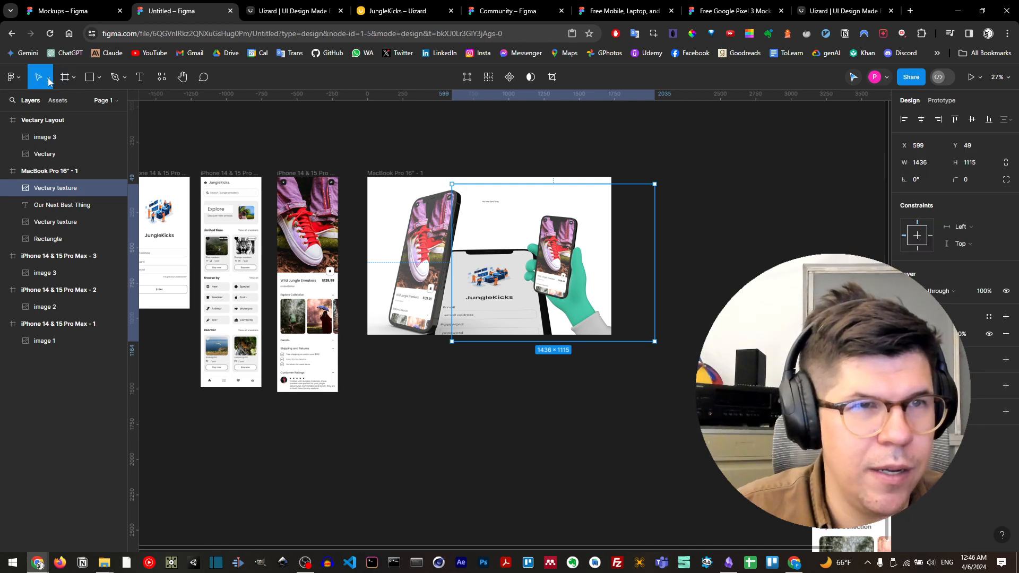
click(49, 78)
click(49, 116)
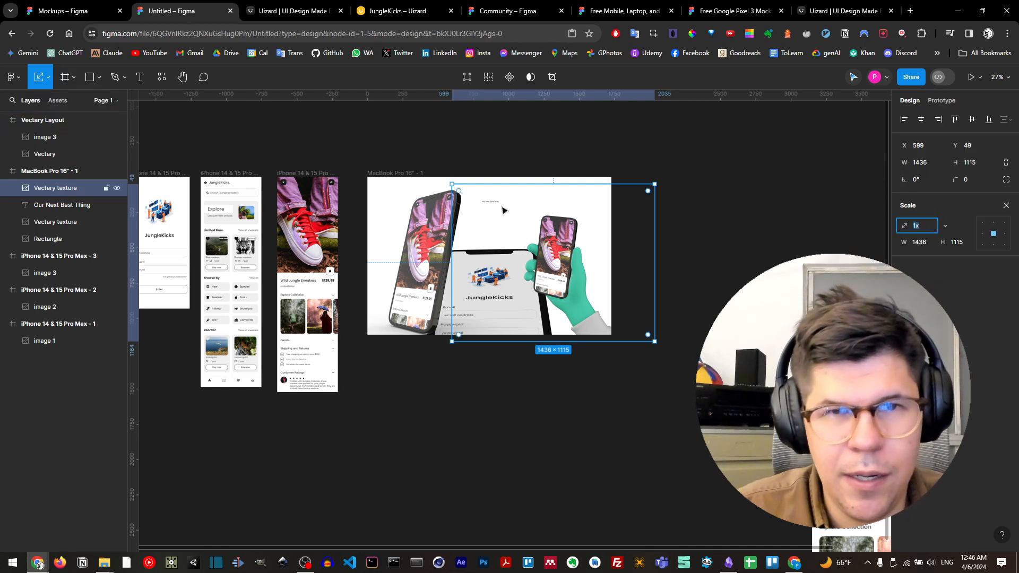
click(492, 184)
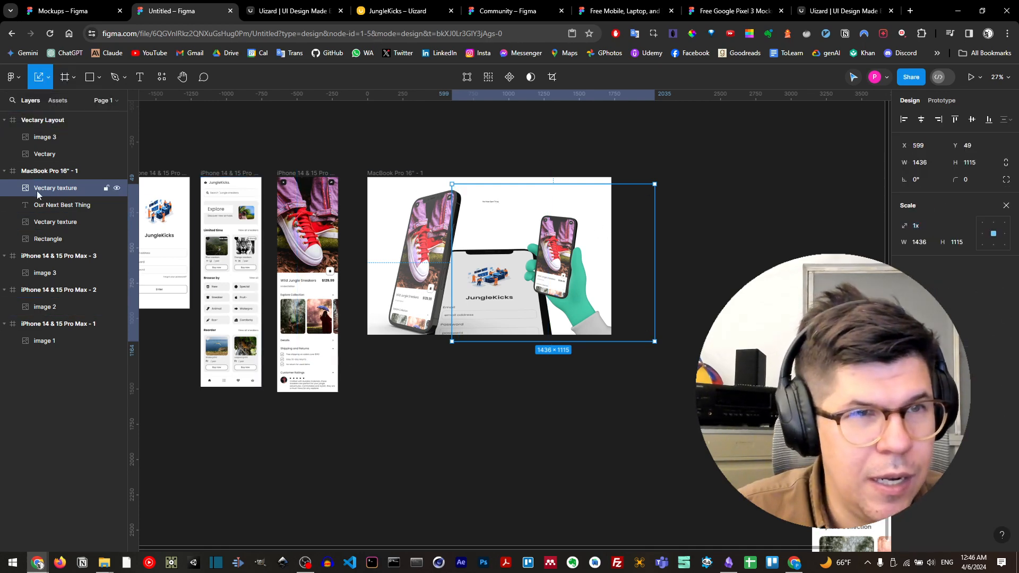
click(58, 204)
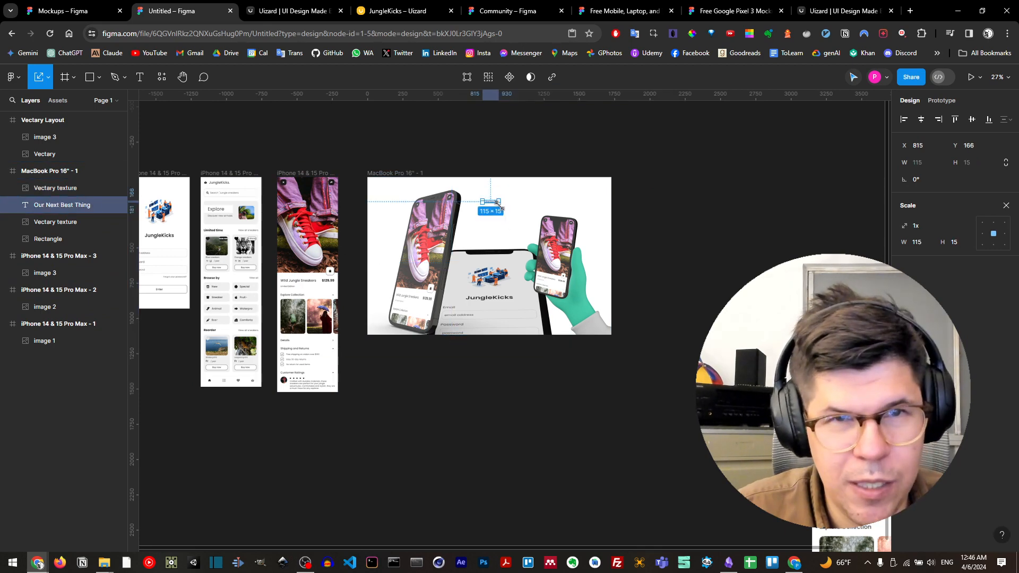
drag(499, 206, 625, 220)
drag(560, 211, 531, 202)
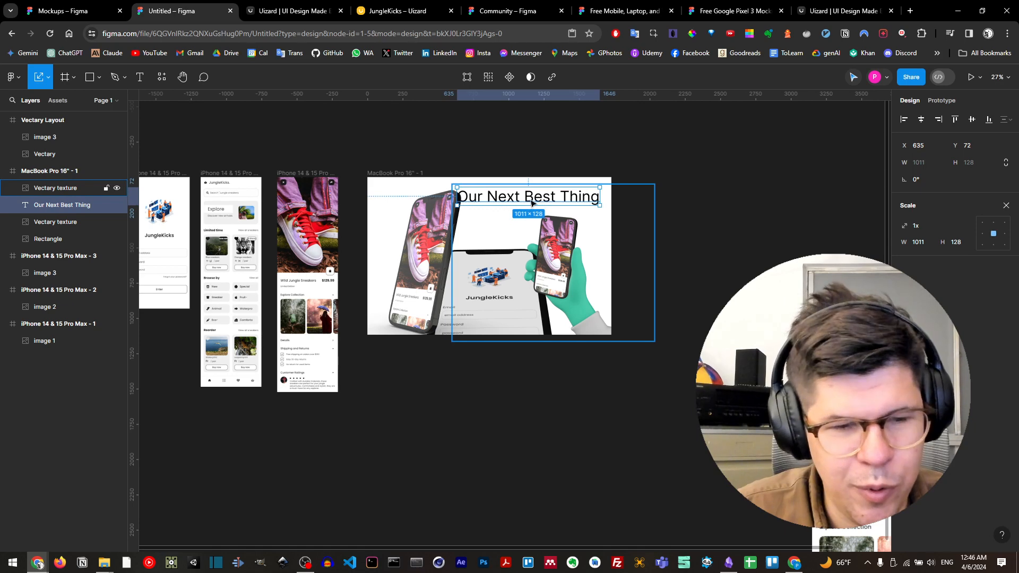
Make the "Our Next Best Thing" title bold, send it behind the phone renders, and move it to about X 599, Y 80.
key(ctrl+b)
right_click(536, 201)
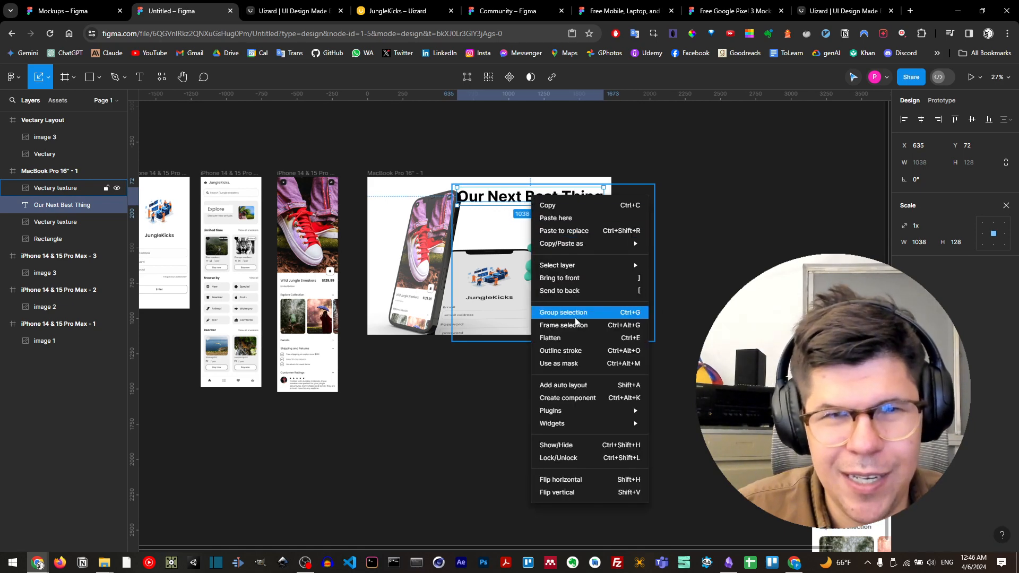
click(580, 291)
drag(486, 206, 476, 203)
click(125, 192)
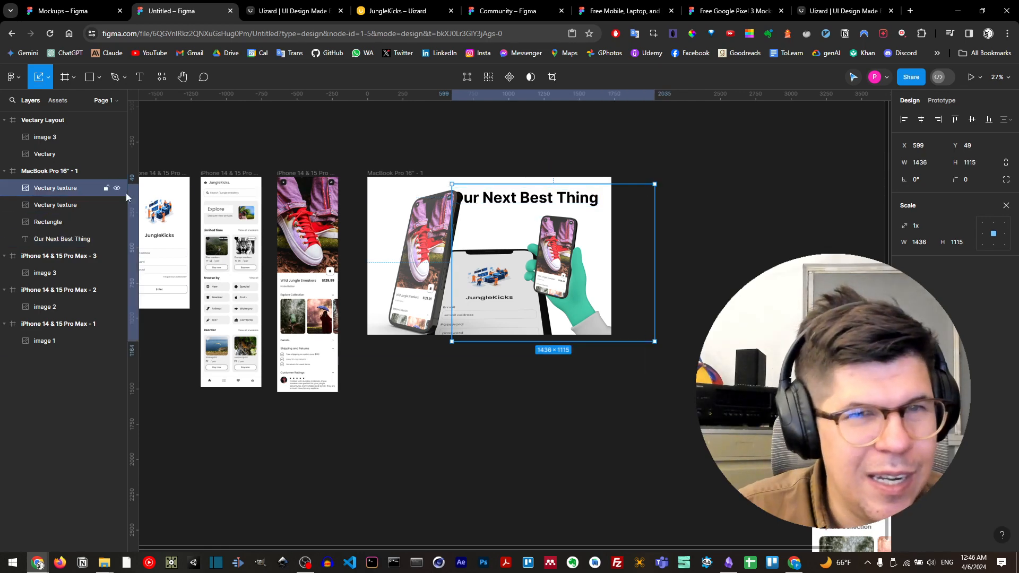
click(88, 239)
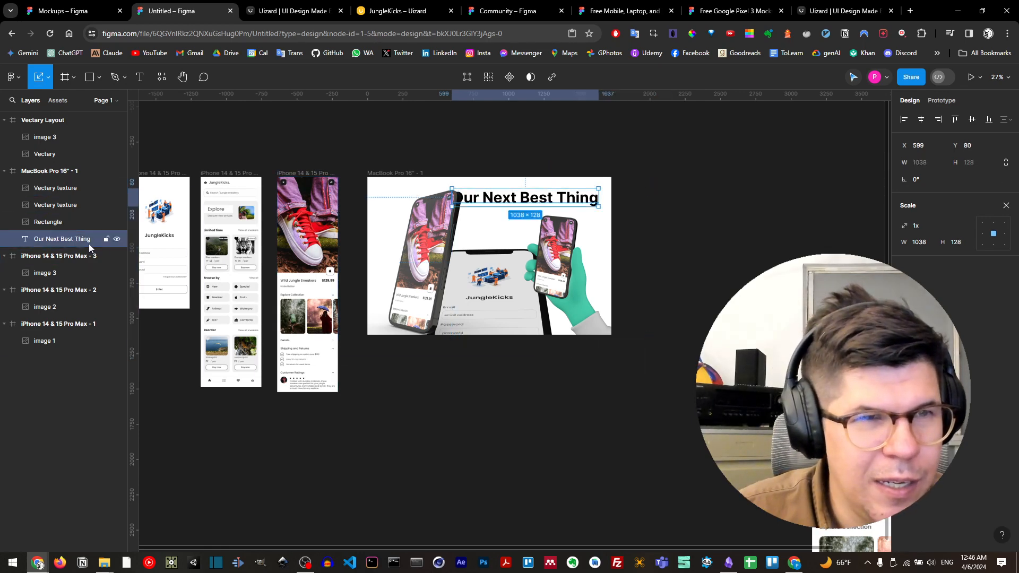
Shift the angled phone render up within the MacBook frame to about Y -132.
click(424, 277)
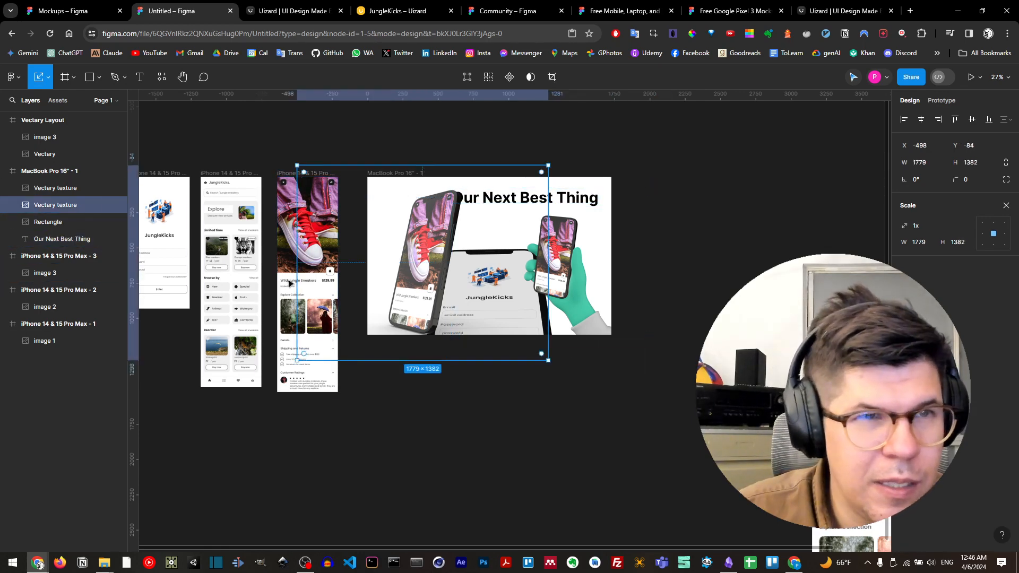
drag(412, 282, 413, 280)
click(582, 197)
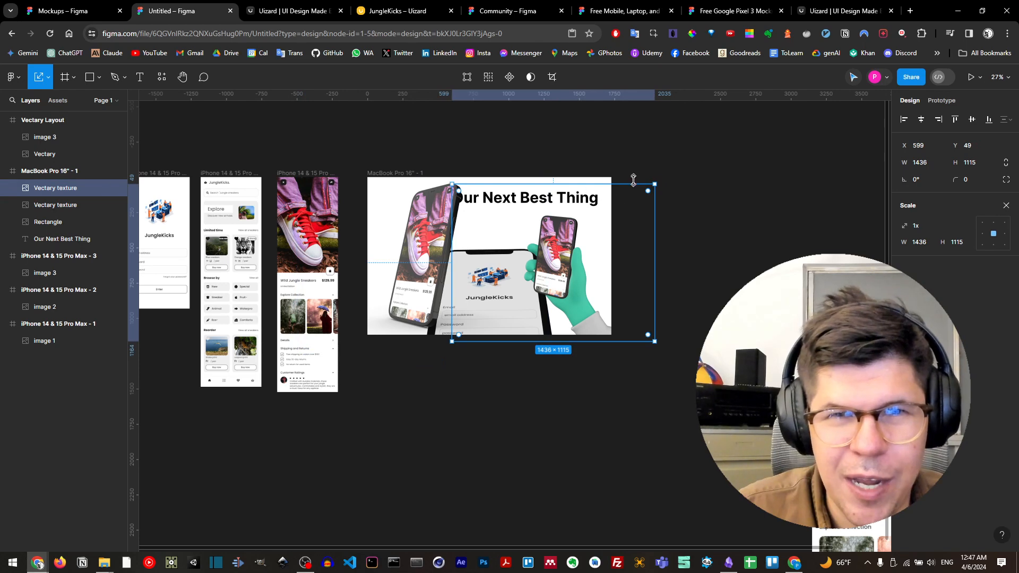
click(71, 239)
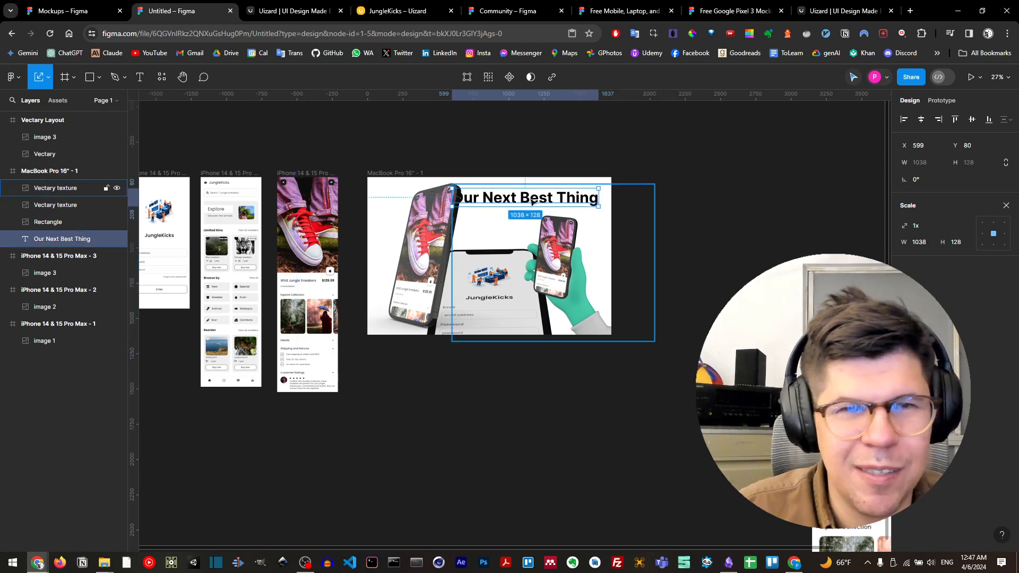
double_click(538, 200)
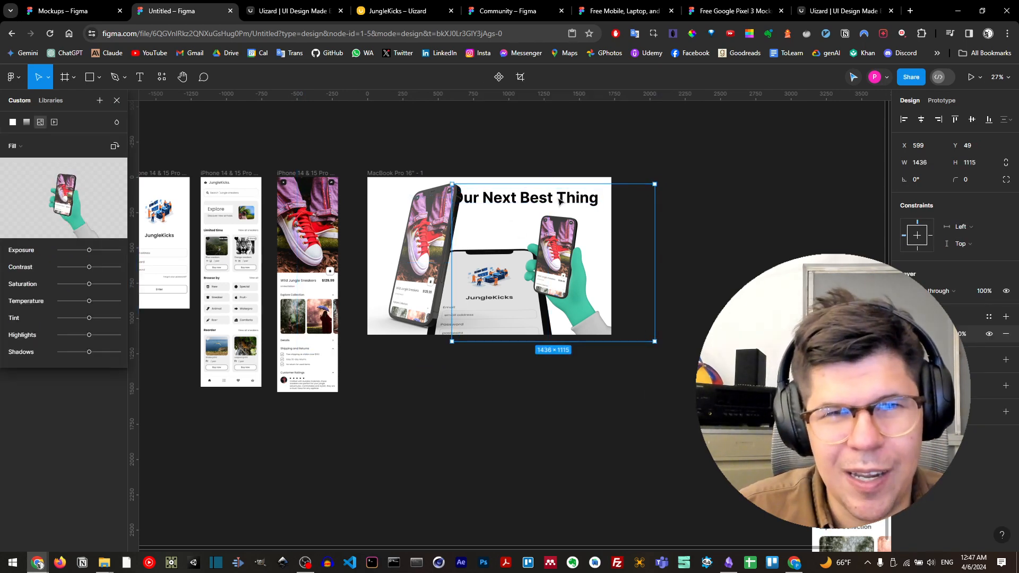
click(117, 100)
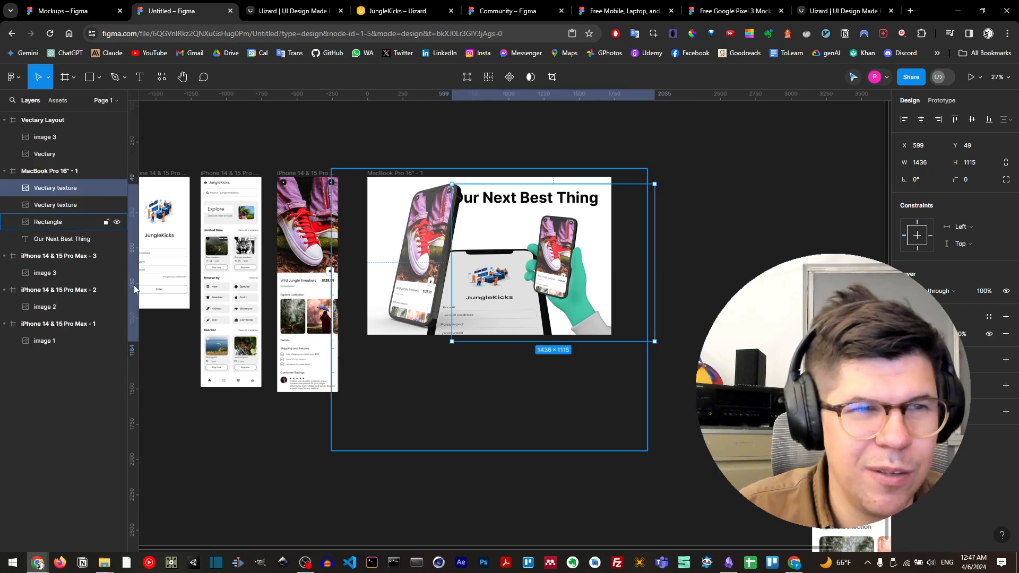
click(34, 202)
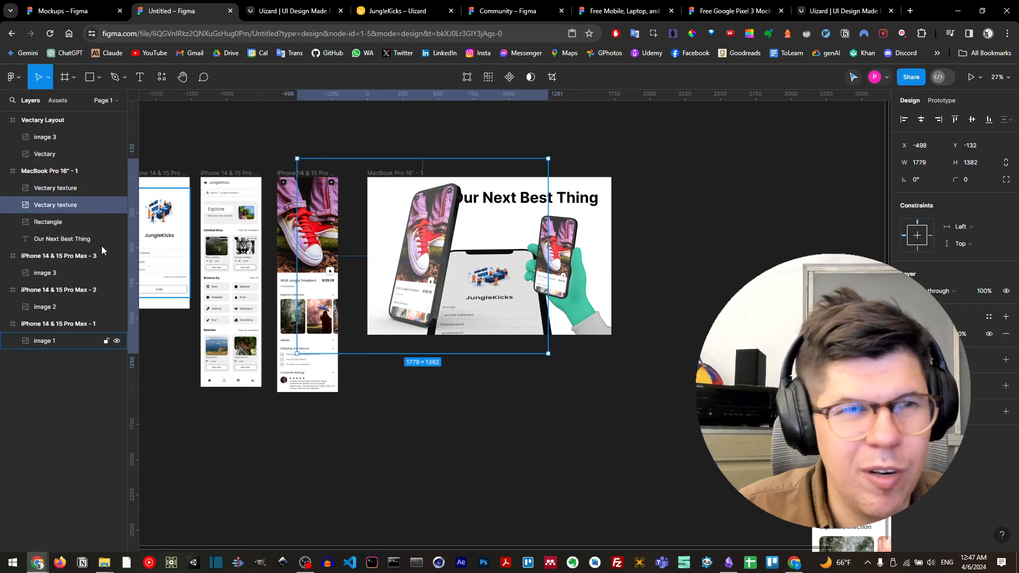
double_click(425, 229)
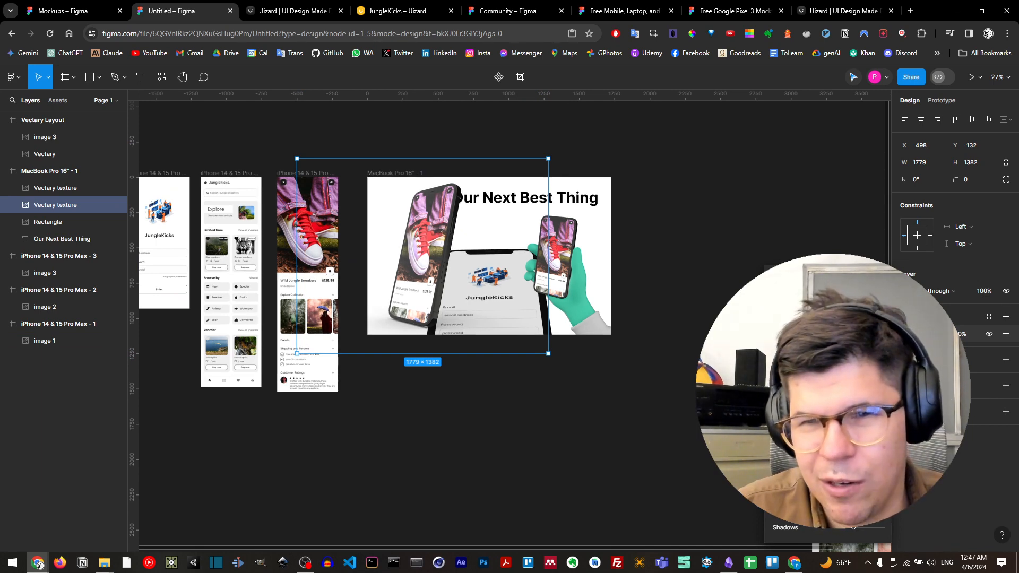
click(745, 211)
Open the Vectary 3D Elements plugin and load the laptop mockup.
scroll(597, 300, down, 2)
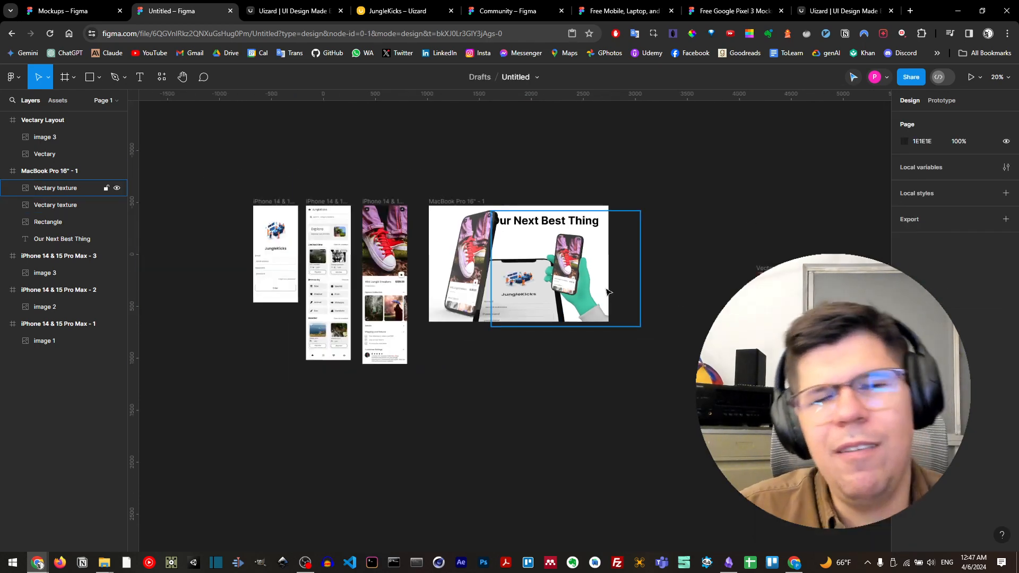
click(543, 248)
click(667, 249)
drag(659, 319, 604, 312)
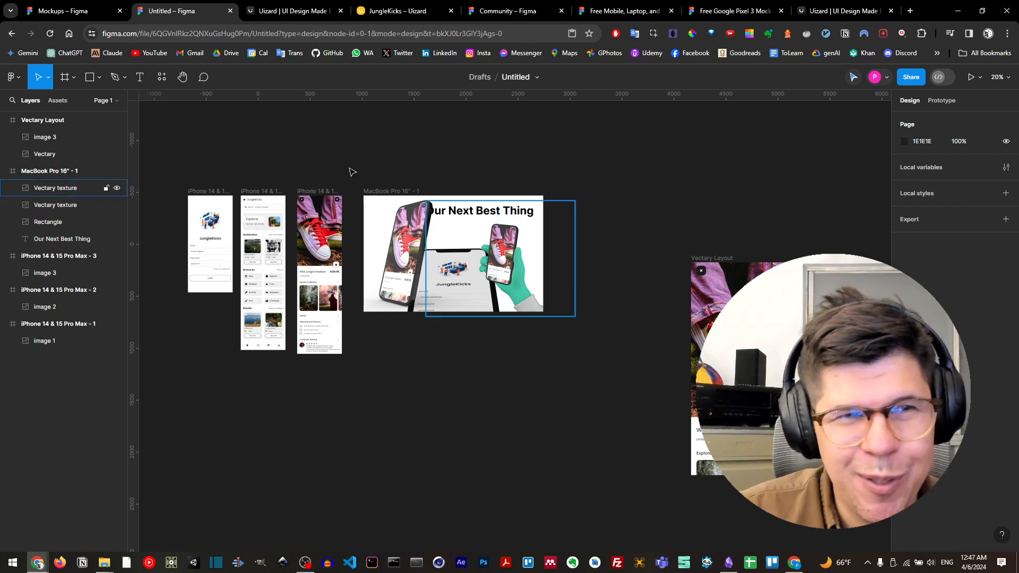
click(162, 77)
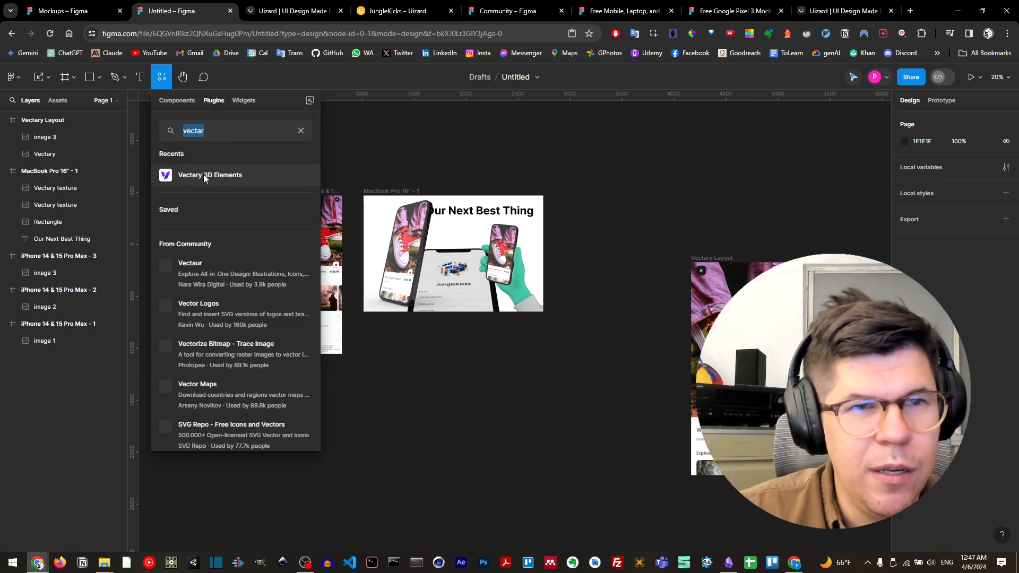
key(Escape)
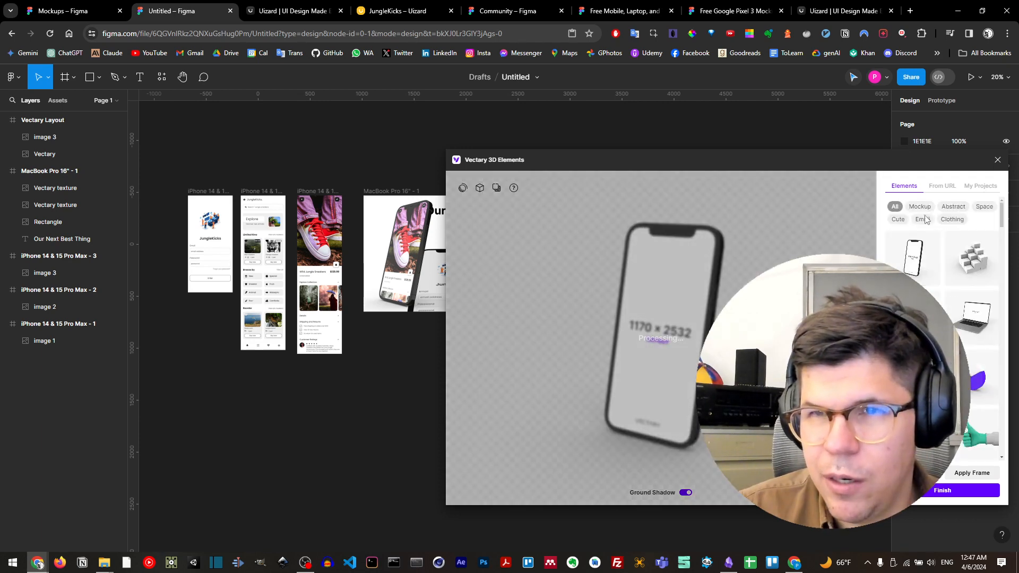
click(964, 319)
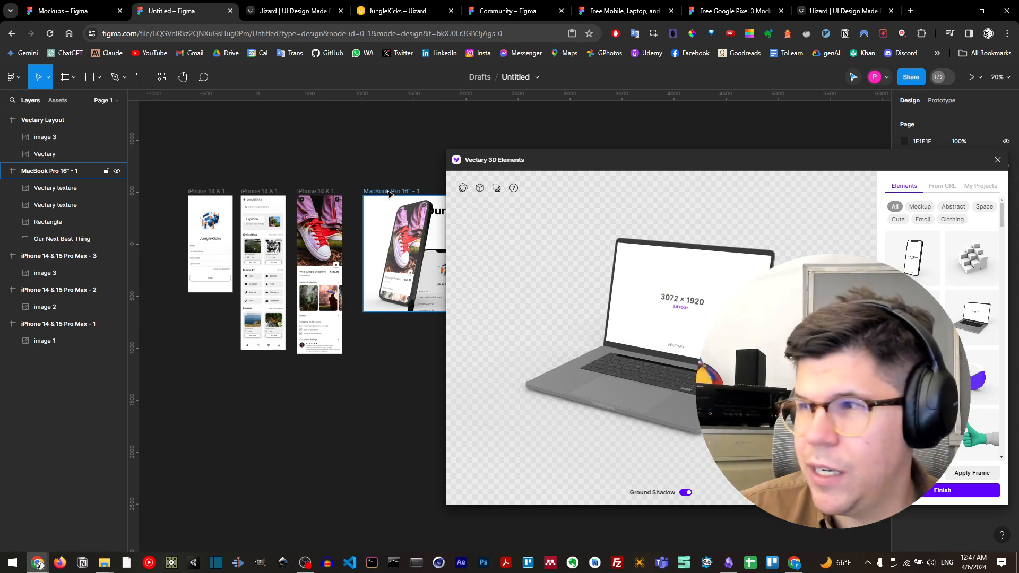
Apply the MacBook Pro 16" frame to the laptop mockup's screen, finish the render, and close the plugin.
click(389, 192)
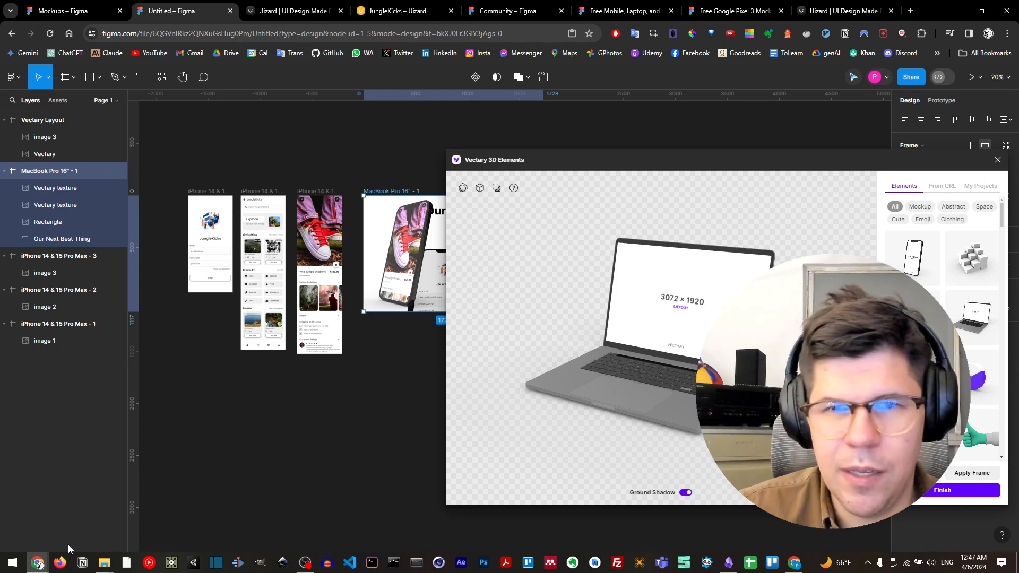
click(962, 476)
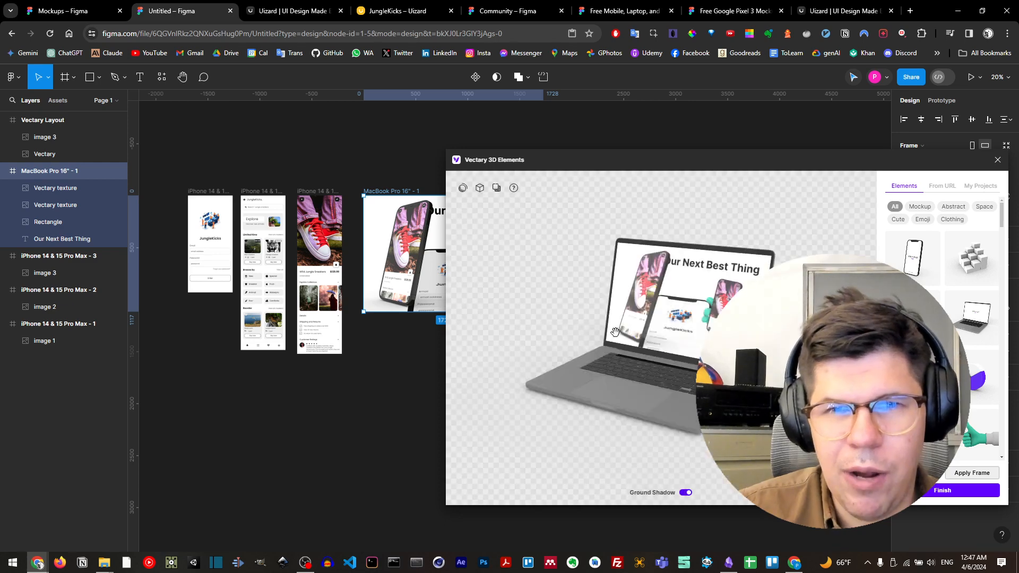
click(955, 490)
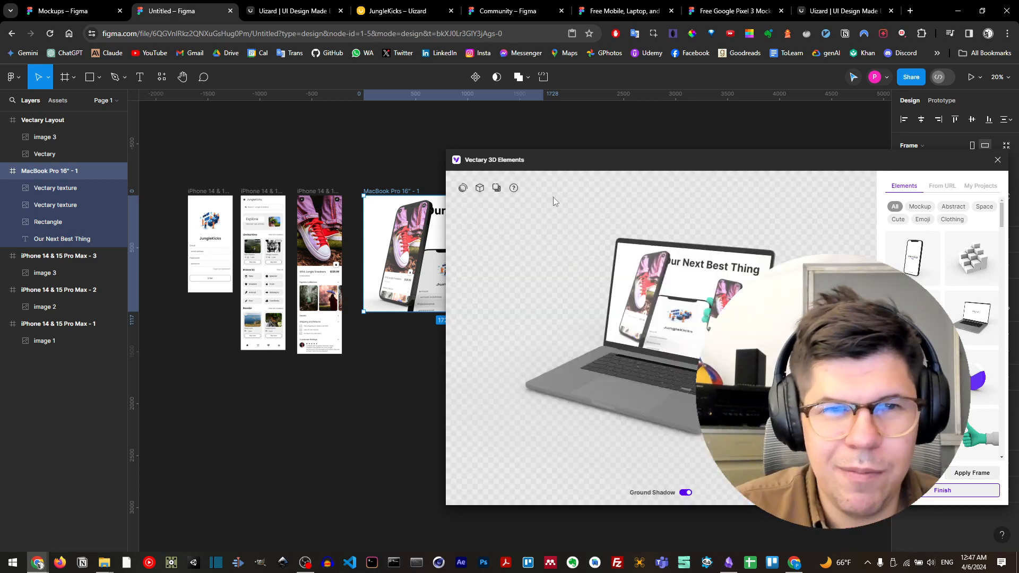
click(997, 160)
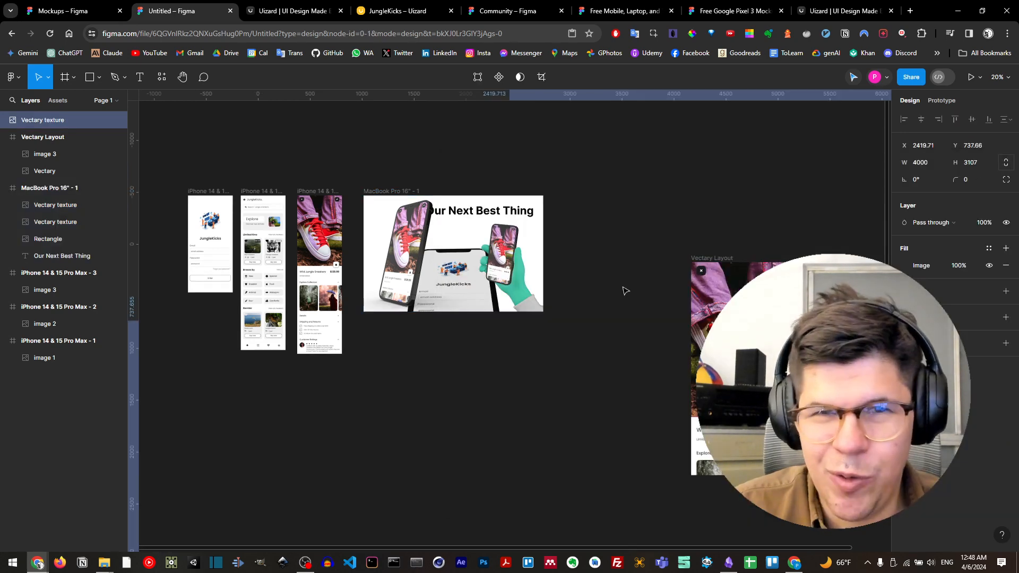
Place the laptop render below the MacBook frame at about X -165, Y 276, and move the Vectary Layout frame closer to the MacBook frame.
drag(668, 420, 399, 370)
scroll(497, 358, down, 1)
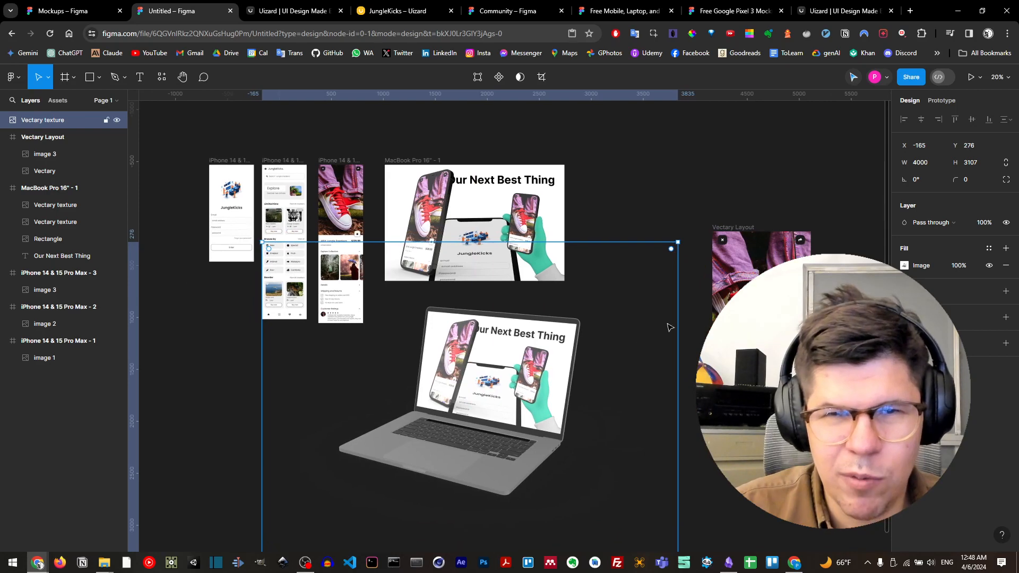
click(734, 229)
drag(735, 250, 647, 183)
Add a PNG export setting to the laptop render and rename its layer as "image of comp".
click(498, 380)
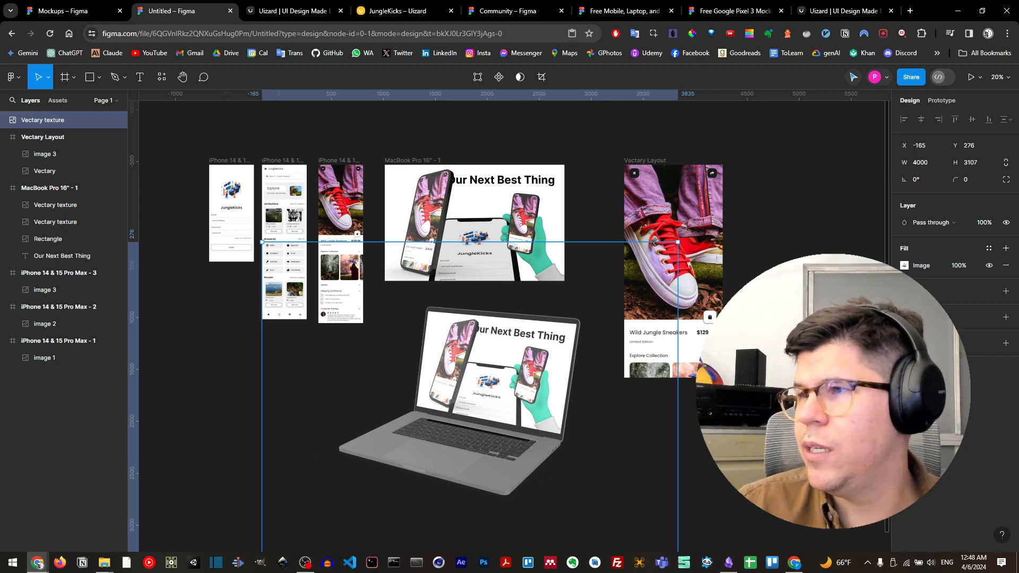
click(1006, 345)
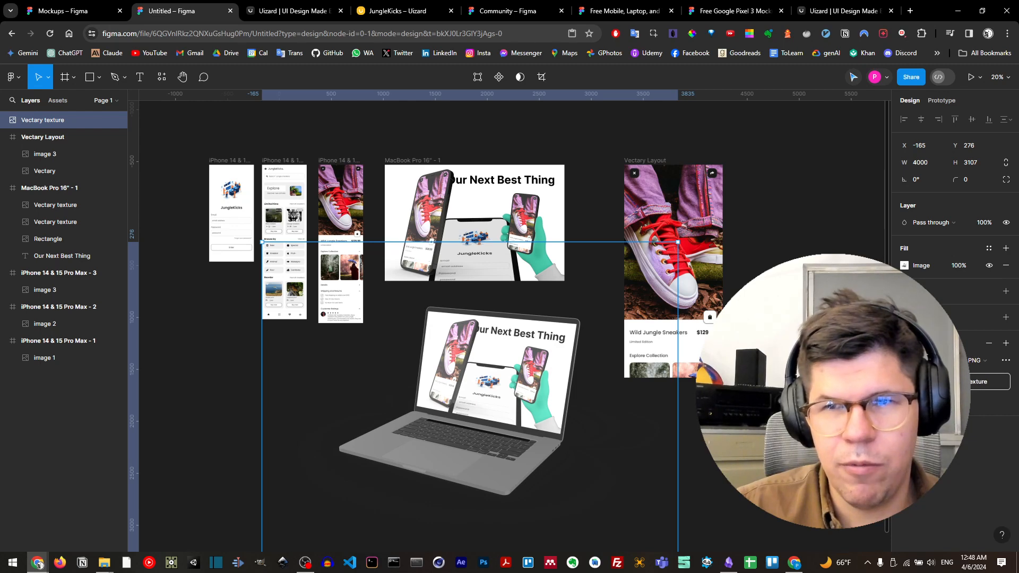
double_click(43, 120)
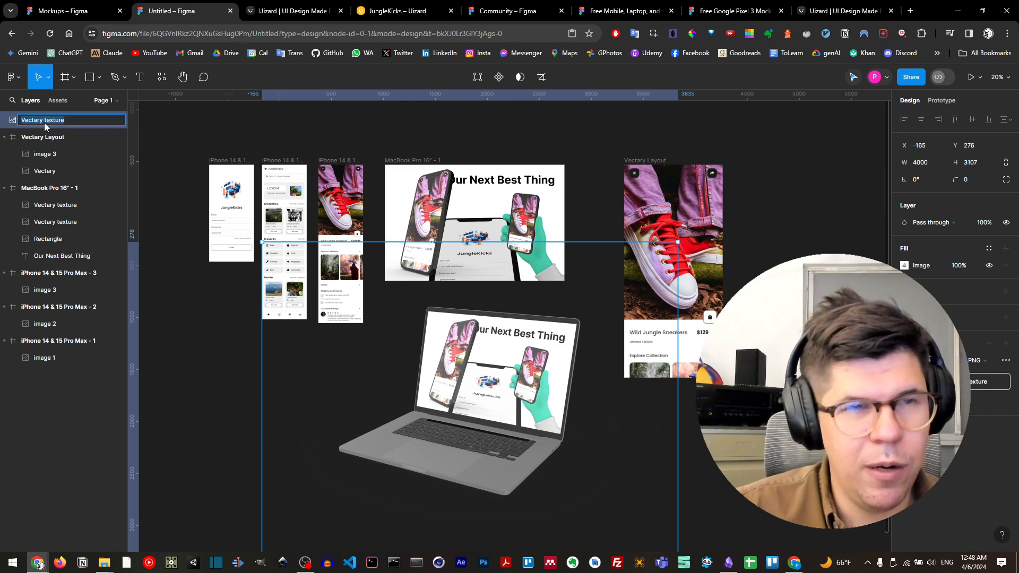
key(BackSpace)
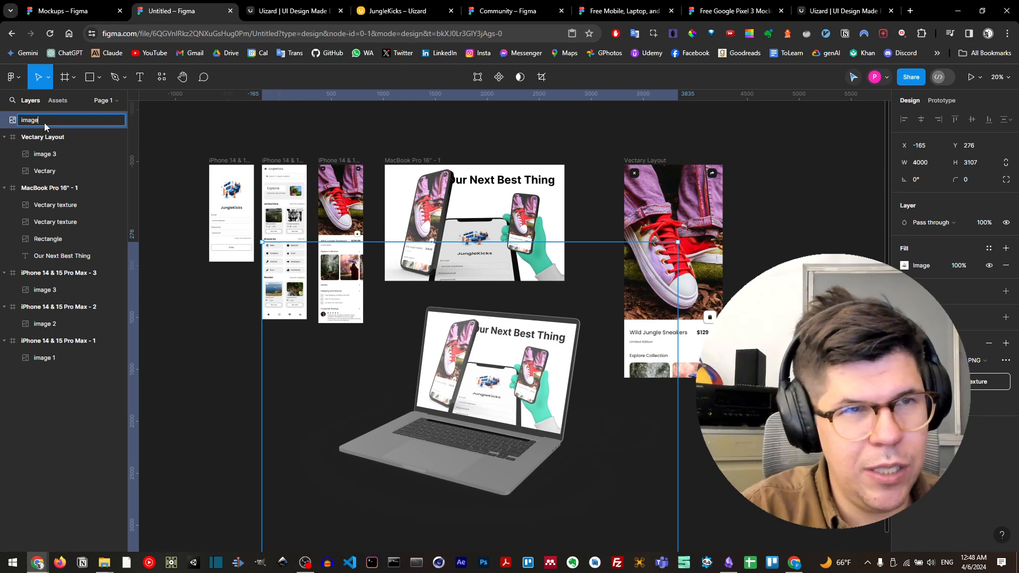
text(image of com)
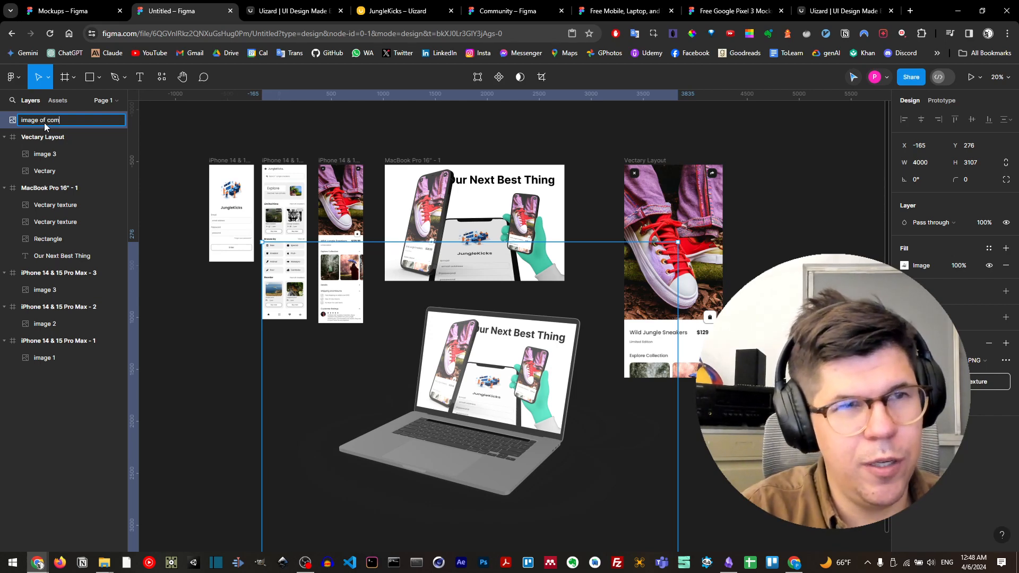
text(p)
key(Return)
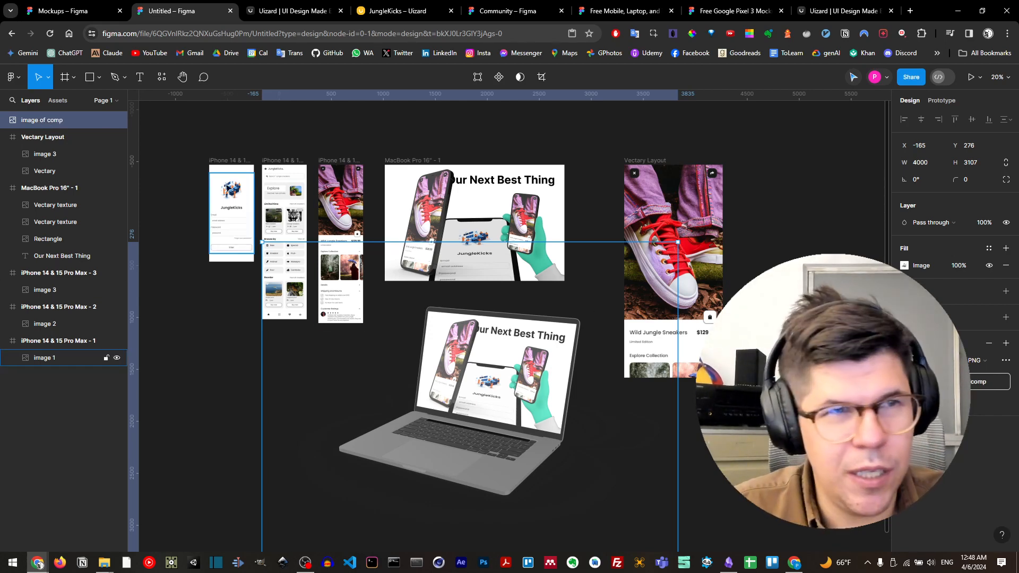
Export the "image of comp" layer as a PNG.
click(61, 135)
click(59, 123)
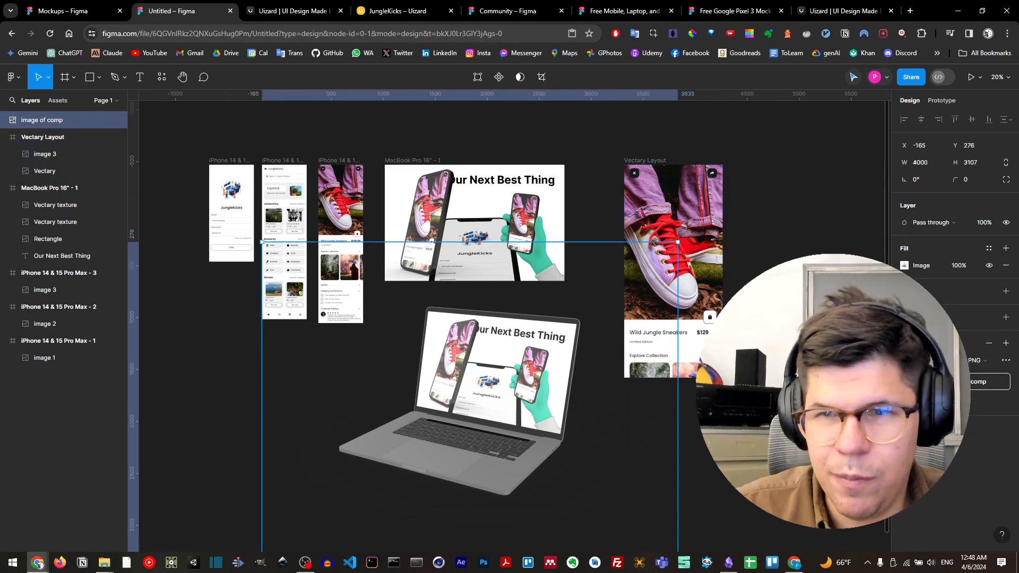
click(944, 382)
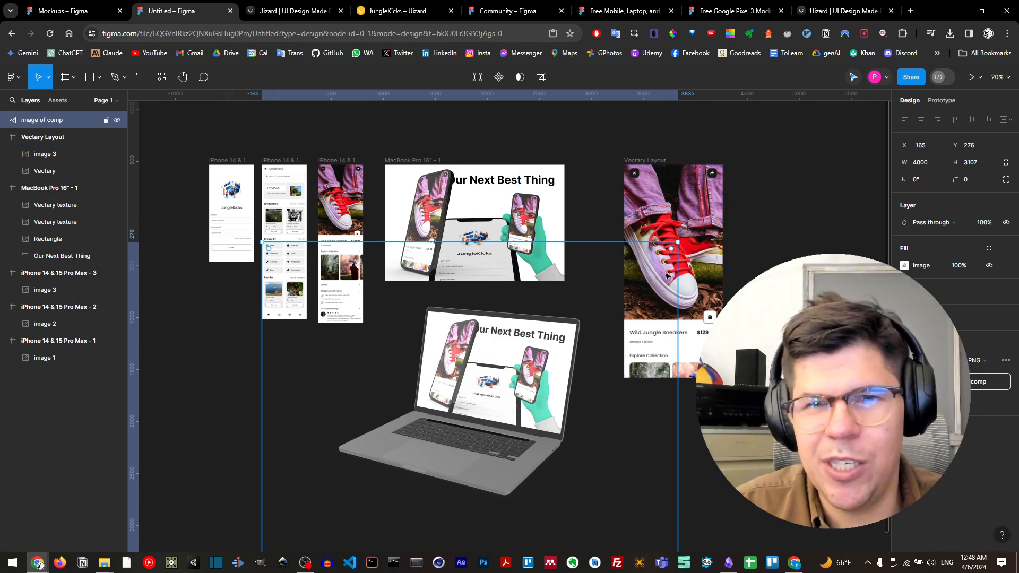
scroll(634, 292, right, 3)
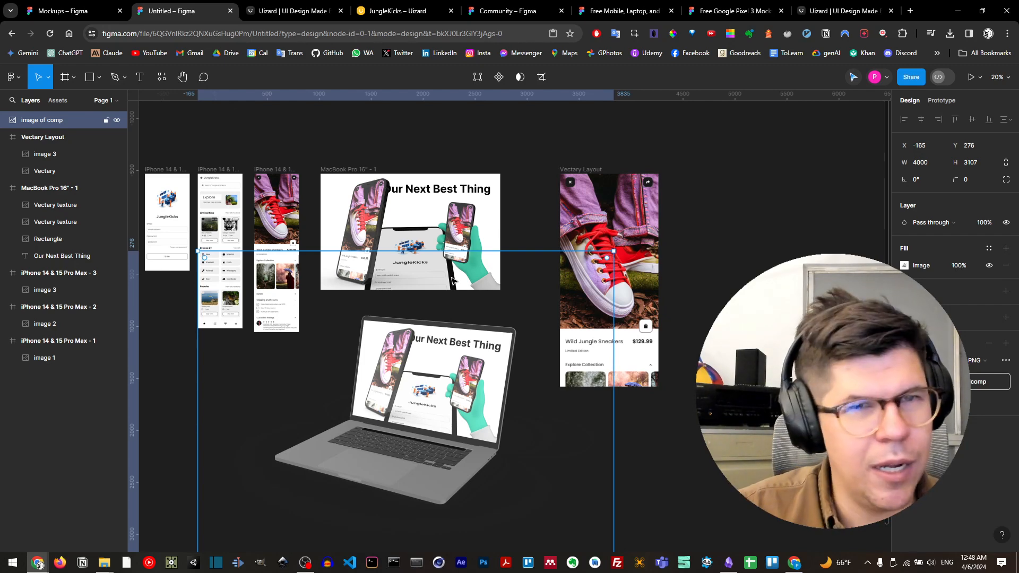
click(733, 220)
scroll(677, 263, right, 4)
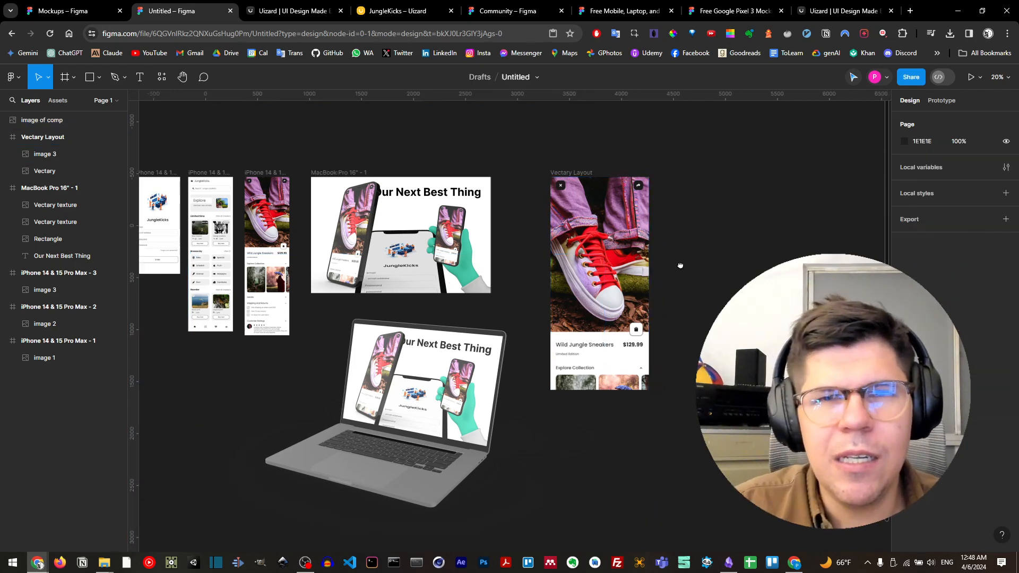
Find the community file "Free Mobile, Laptop, and Tablet Mockups for Your Designs" among the mobile mockup results and open it in Figma.
click(500, 12)
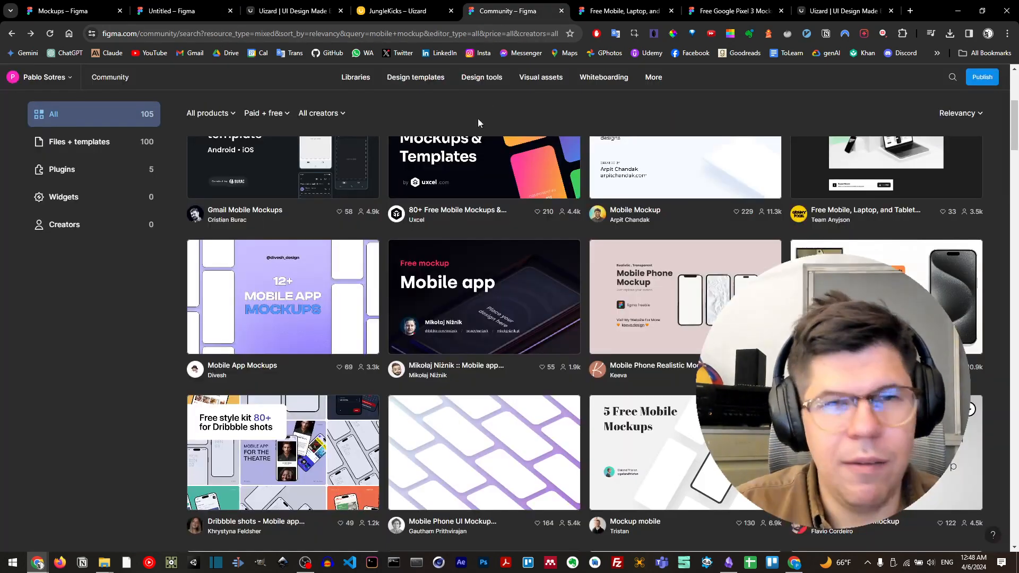
scroll(509, 244, up, 5)
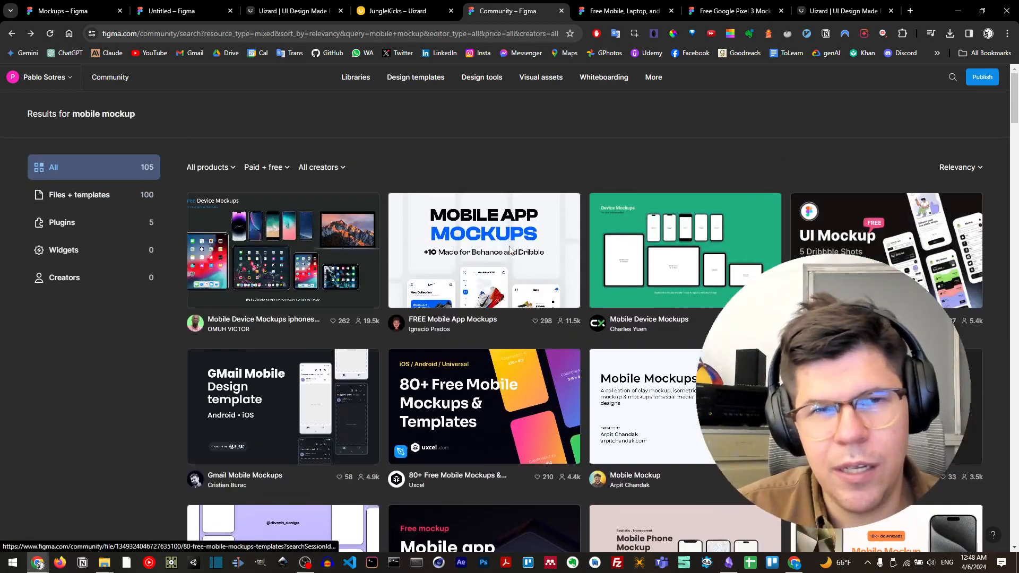
scroll(676, 273, down, 3)
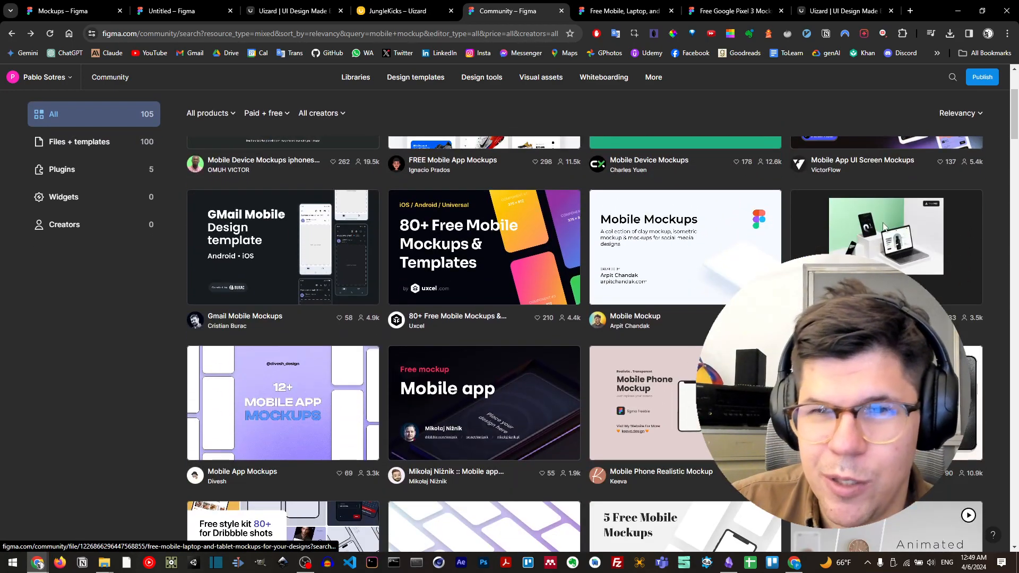
click(884, 258)
scroll(520, 279, up, 3)
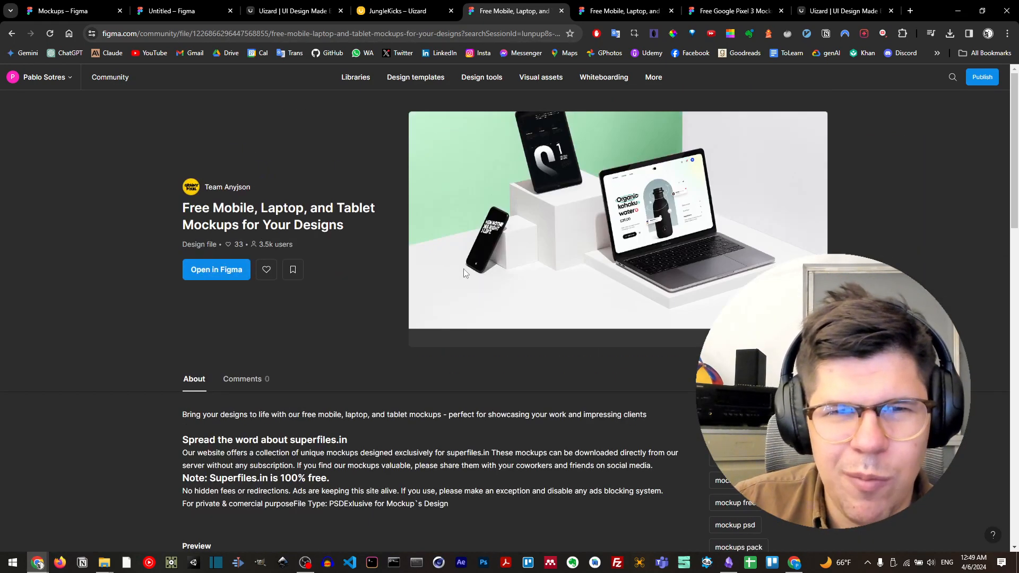
click(211, 272)
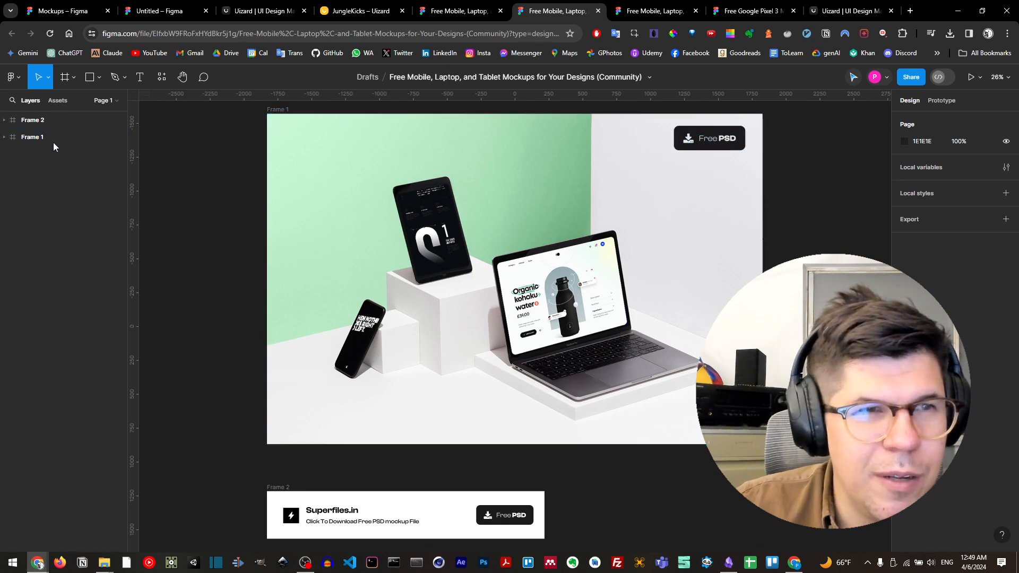
Expand Frame 1, check its layers, and delete the "Free PSD" badge vector.
click(13, 139)
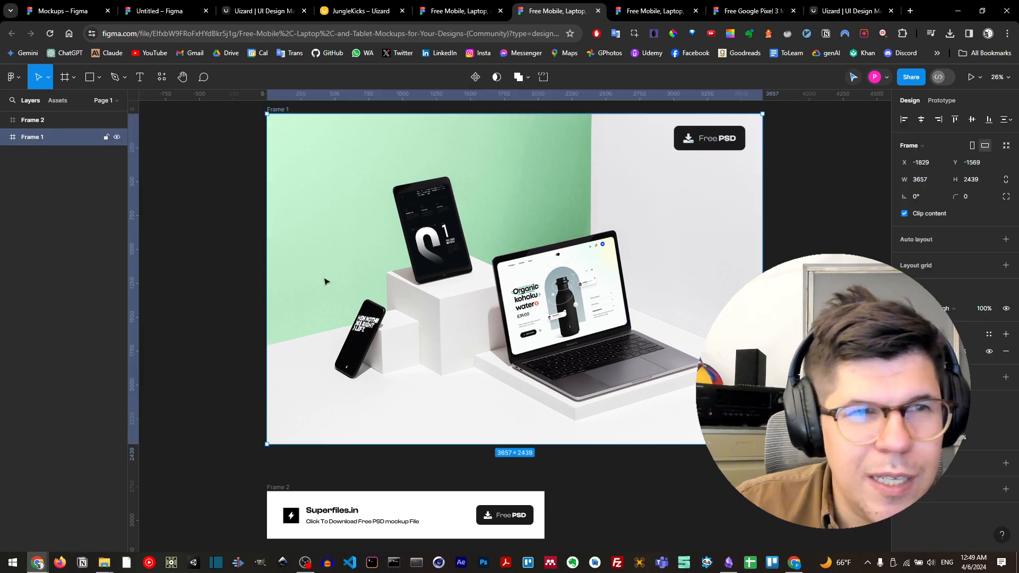
click(5, 137)
click(47, 156)
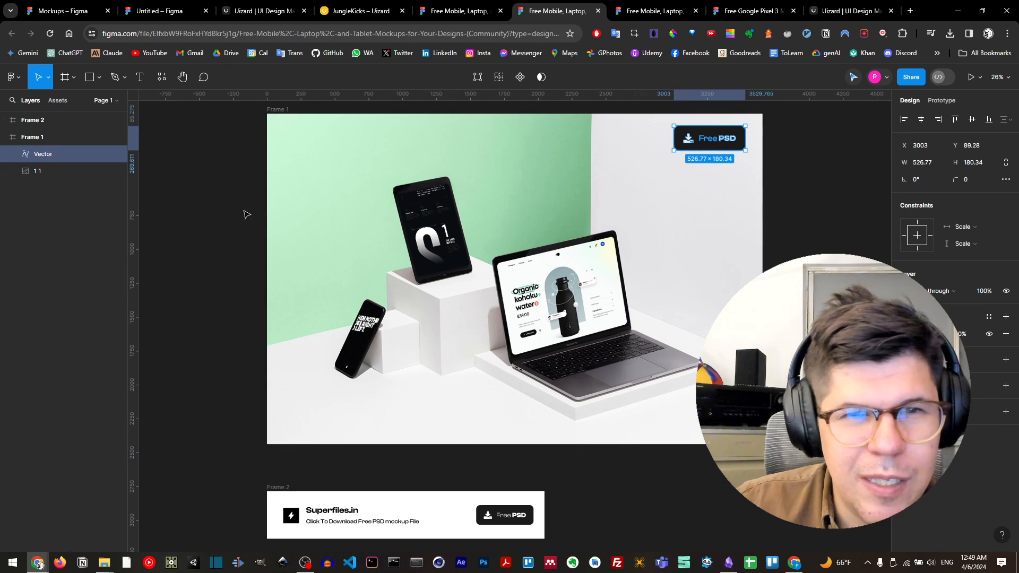
click(108, 170)
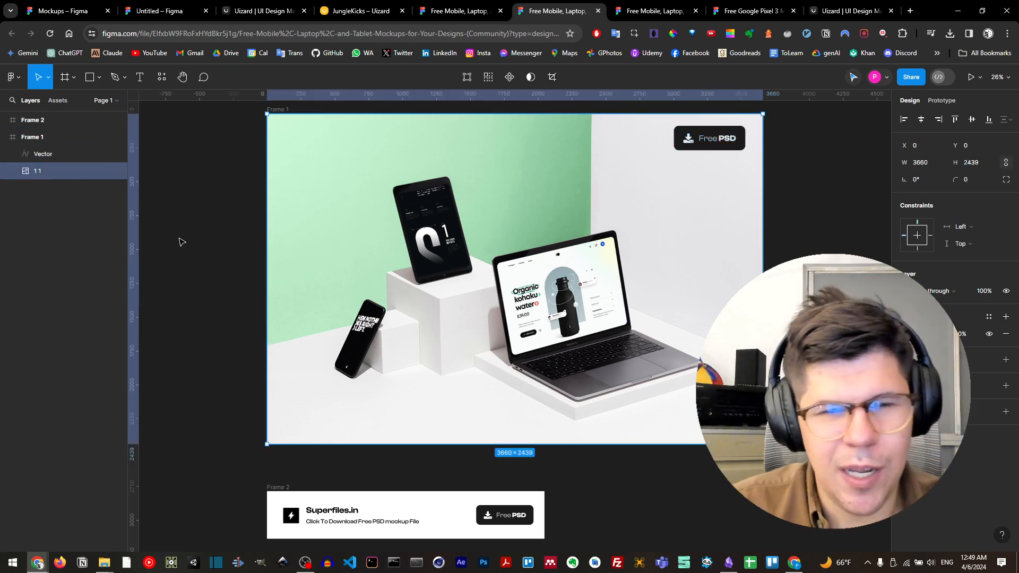
click(84, 154)
key(Delete)
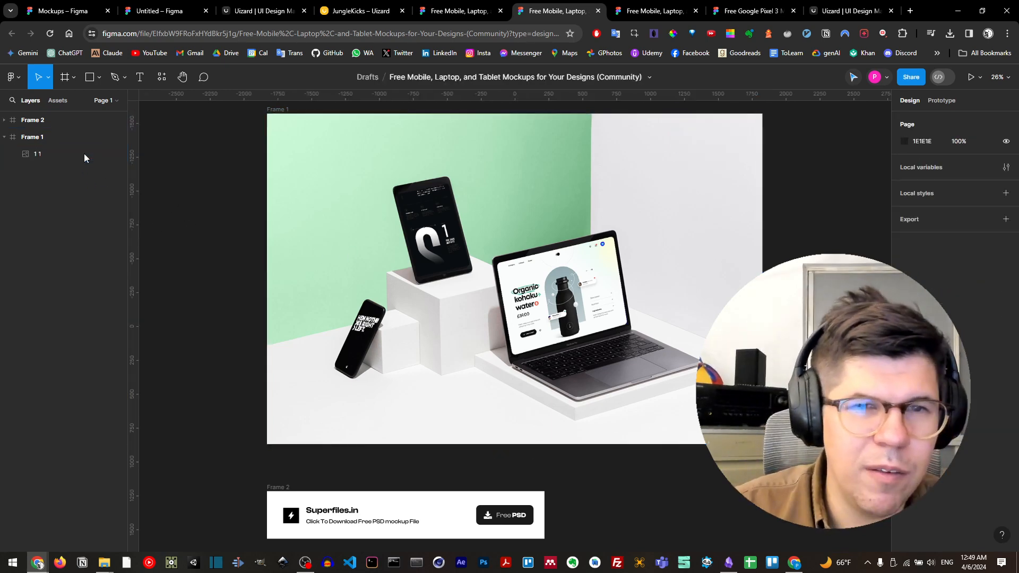
click(54, 153)
key(Delete)
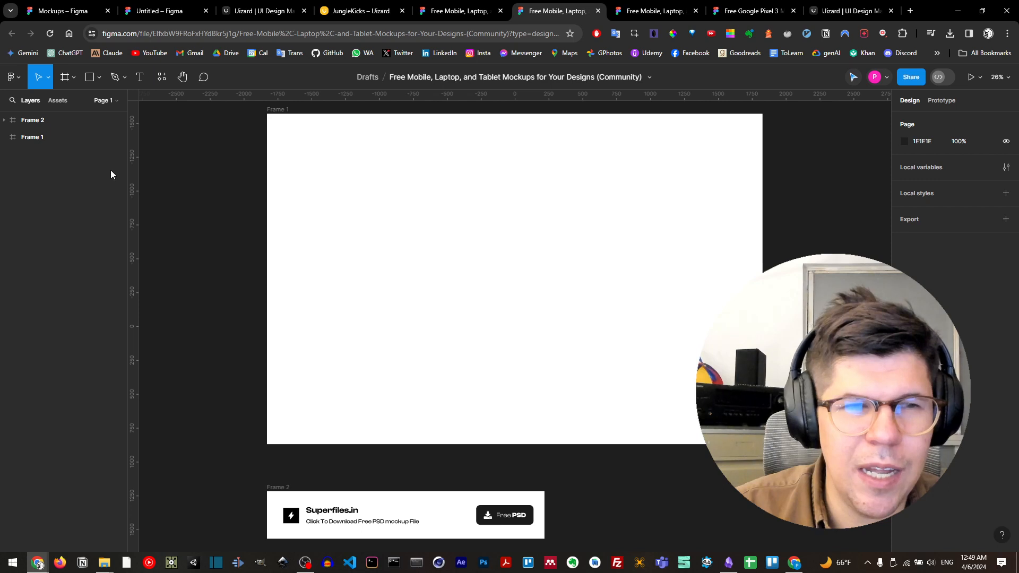
key(ctrl+z)
click(53, 140)
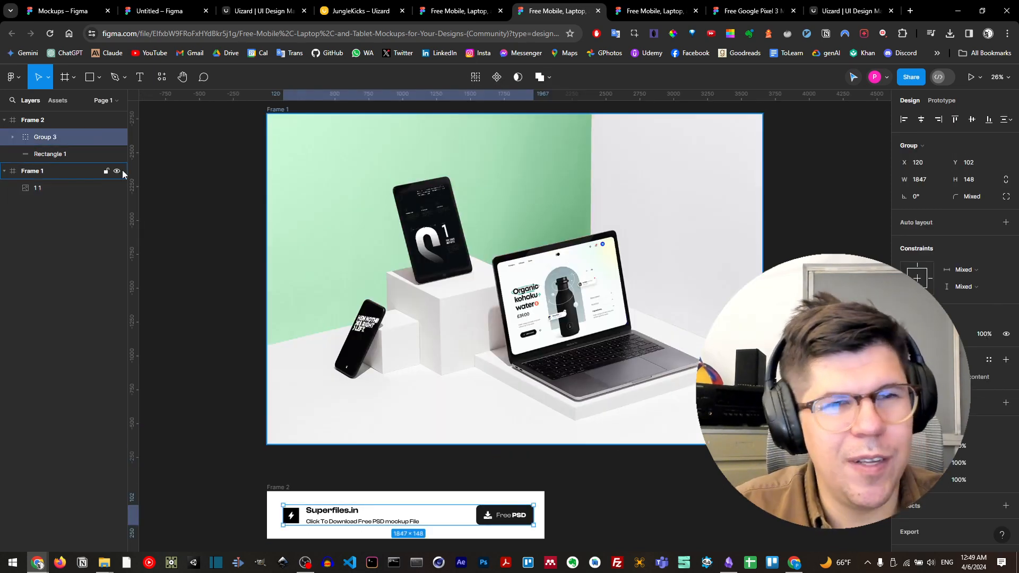
key(Delete)
key(ctrl+z)
key(Delete)
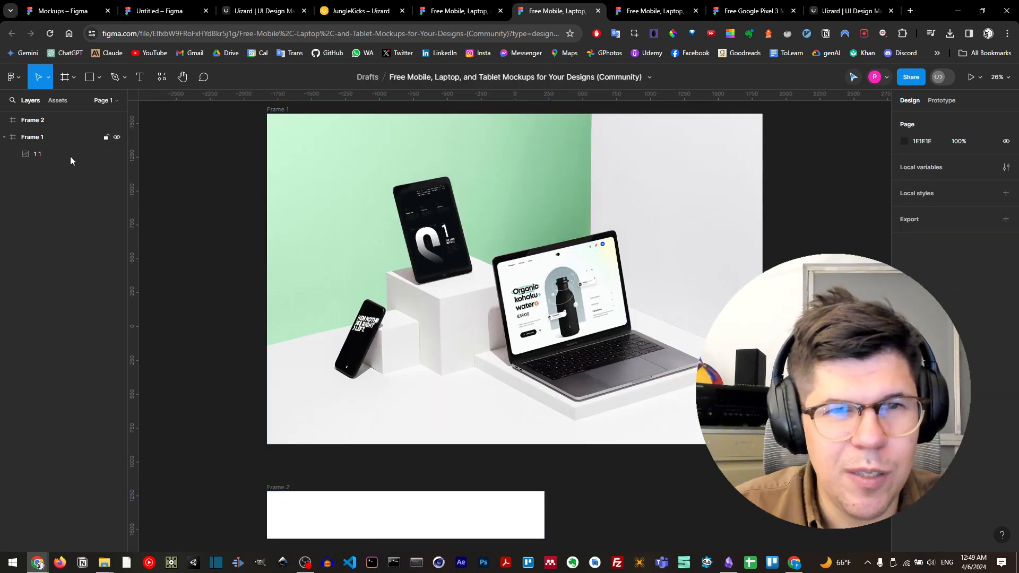
scroll(424, 307, down, 3)
key(ctrl+z)
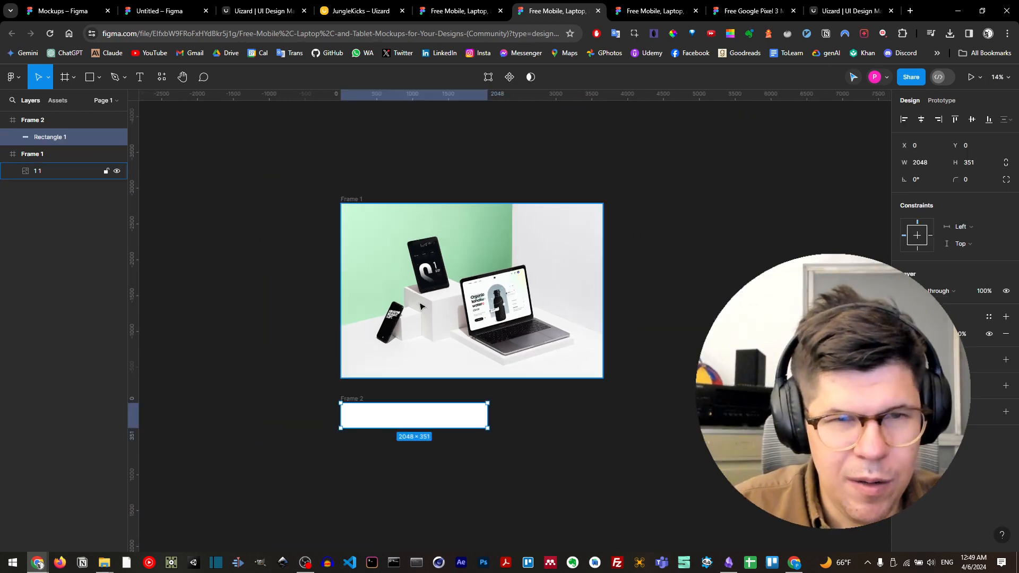
key(ctrl+z)
key(ctrl+z)
key(ctrl+z)
Delete the Superfiles.in group and the whole Frame 2 banner below the mockup scene.
click(416, 416)
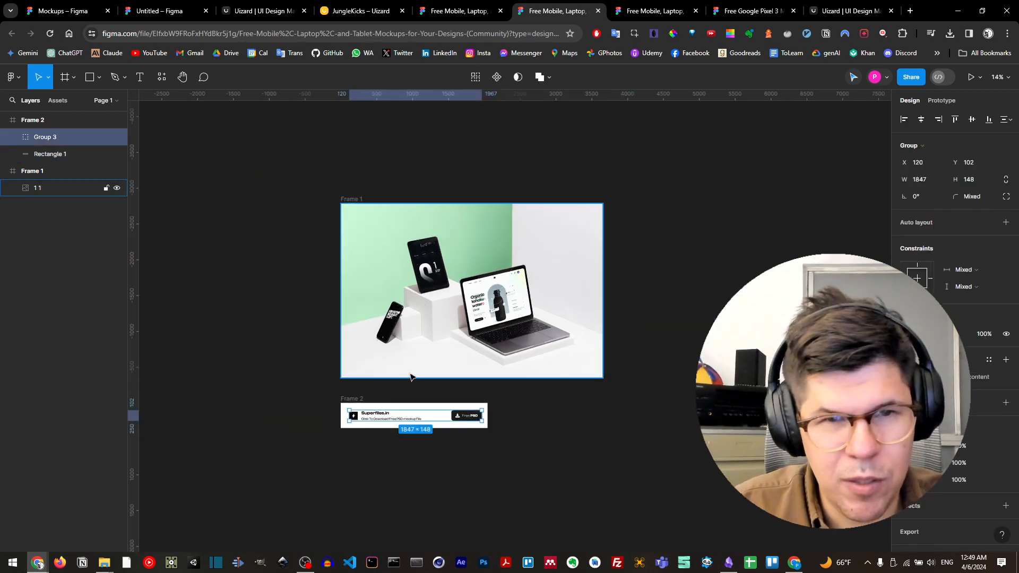
key(Delete)
click(367, 412)
click(354, 399)
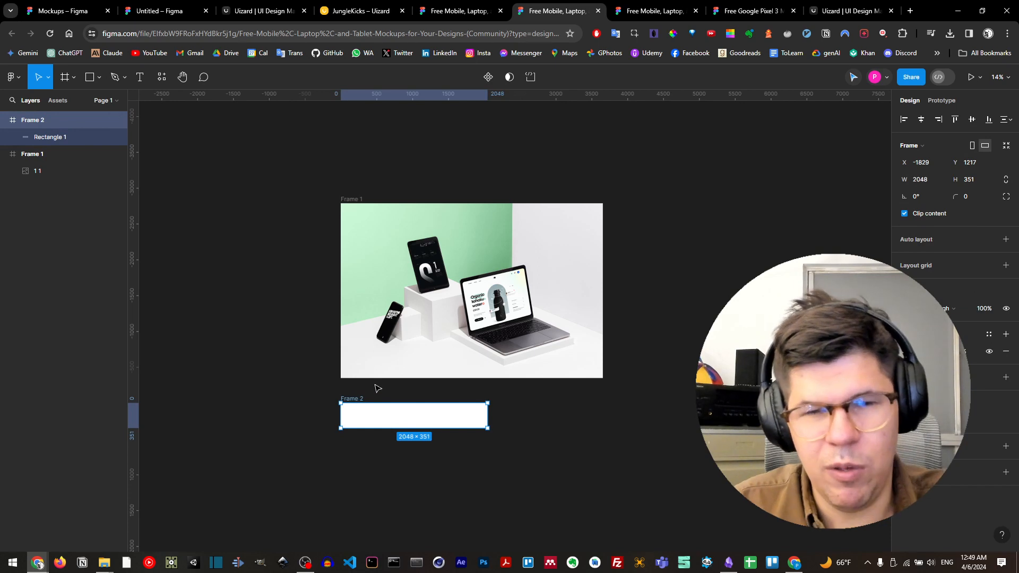
key(Delete)
Move Frame 1 with the device scene into the Untitled file, placing it beside the Vectary Layout frame at about X 4404, Y -467.
click(388, 226)
key(shift+2)
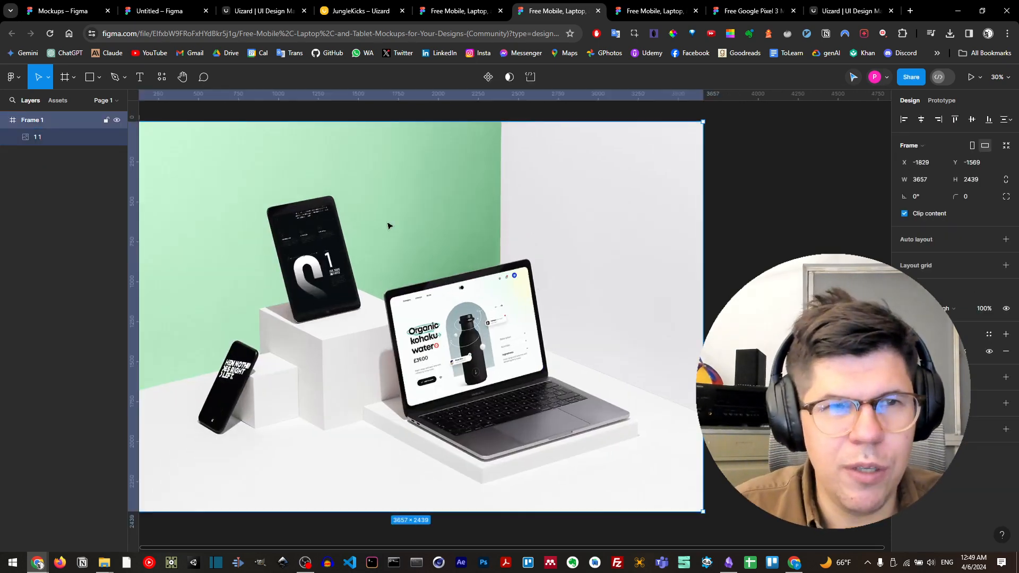
key(Delete)
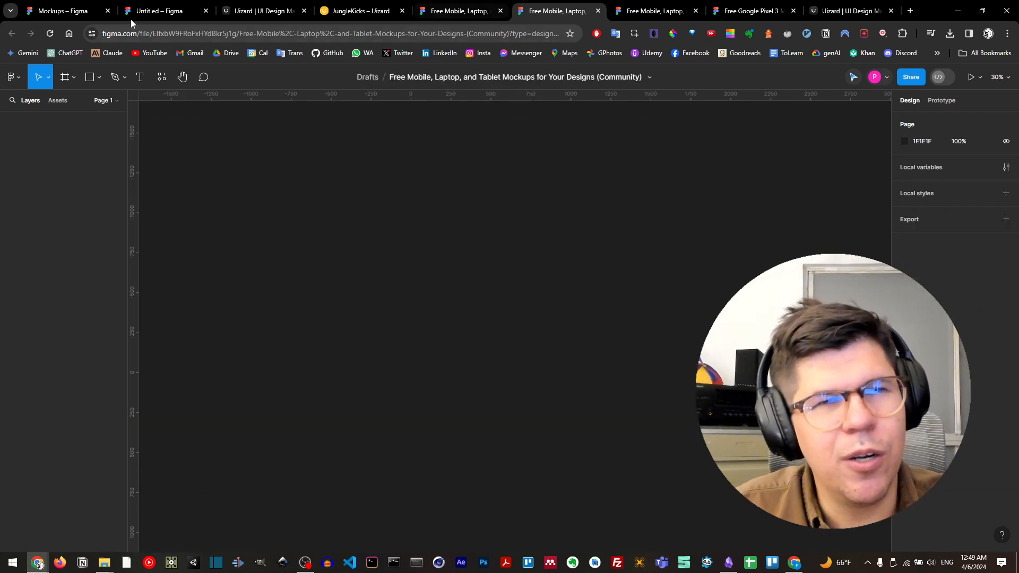
click(150, 11)
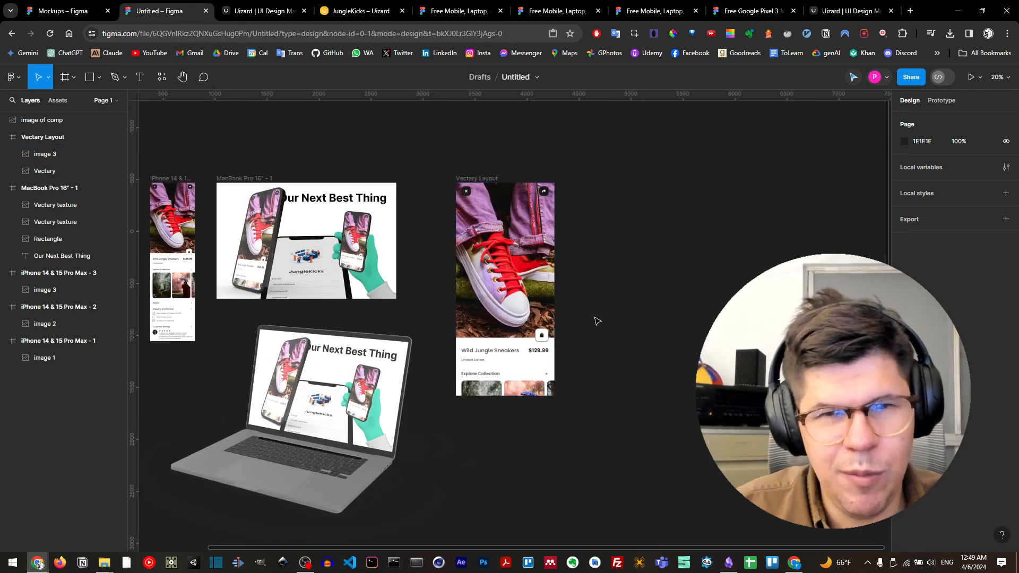
key(ctrl+v)
drag(446, 276, 694, 267)
scroll(541, 284, right, 5)
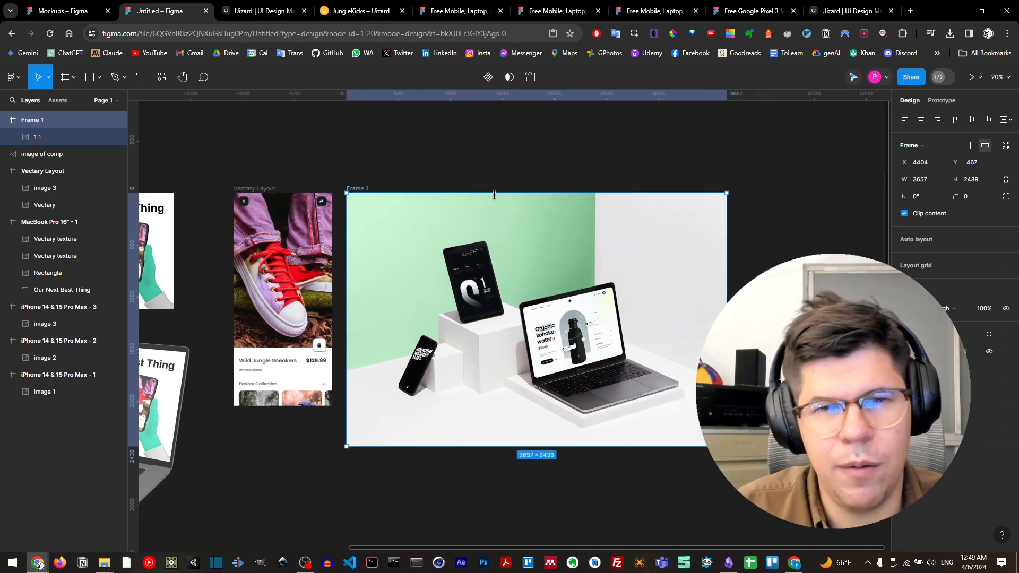
Trace the laptop's screen in Frame 1 with the Pen tool as a closed four-corner outline, about 975.5 × 873.5.
scroll(541, 284, up, 3)
scroll(541, 284, up, 3)
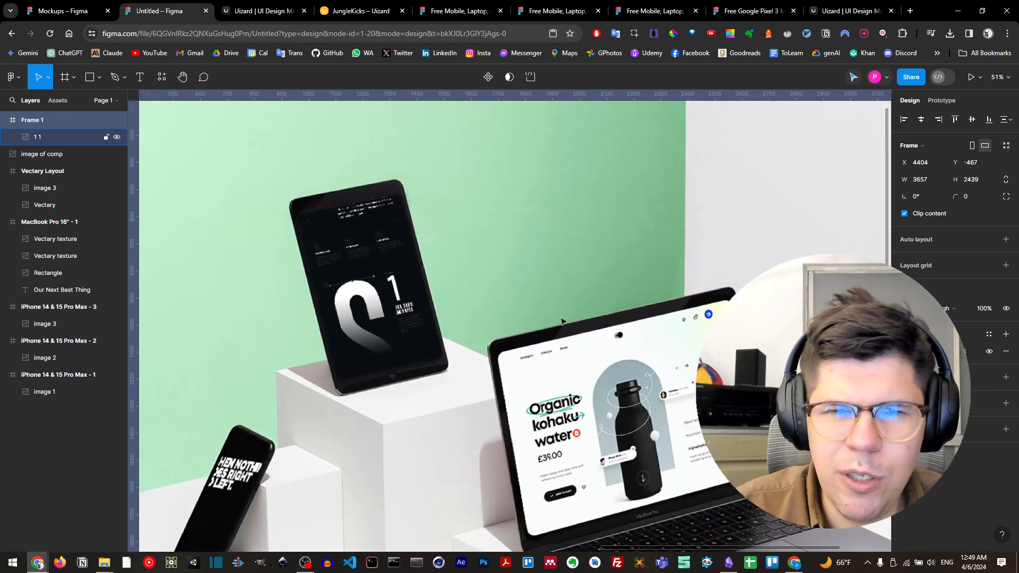
click(119, 78)
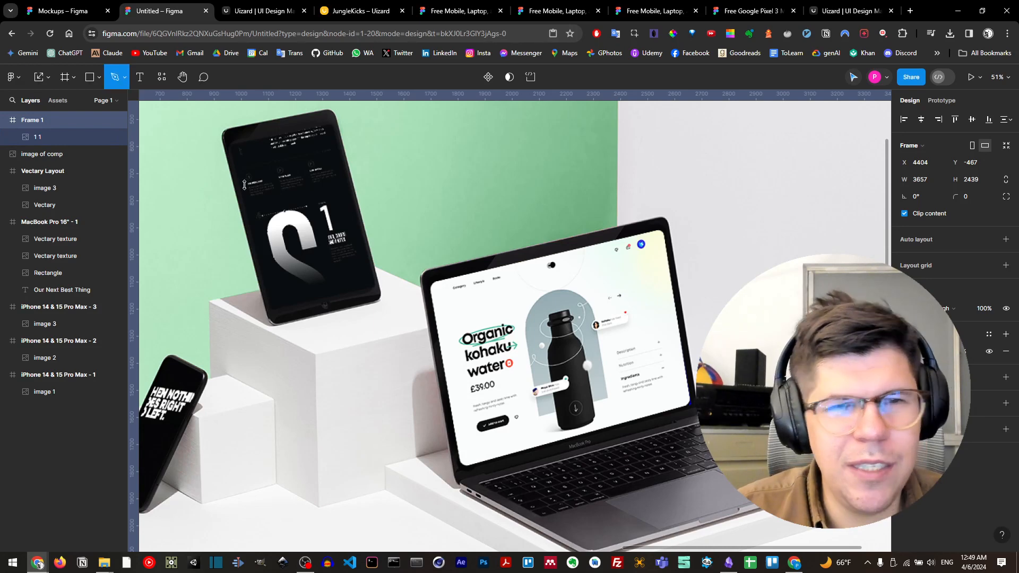
click(427, 285)
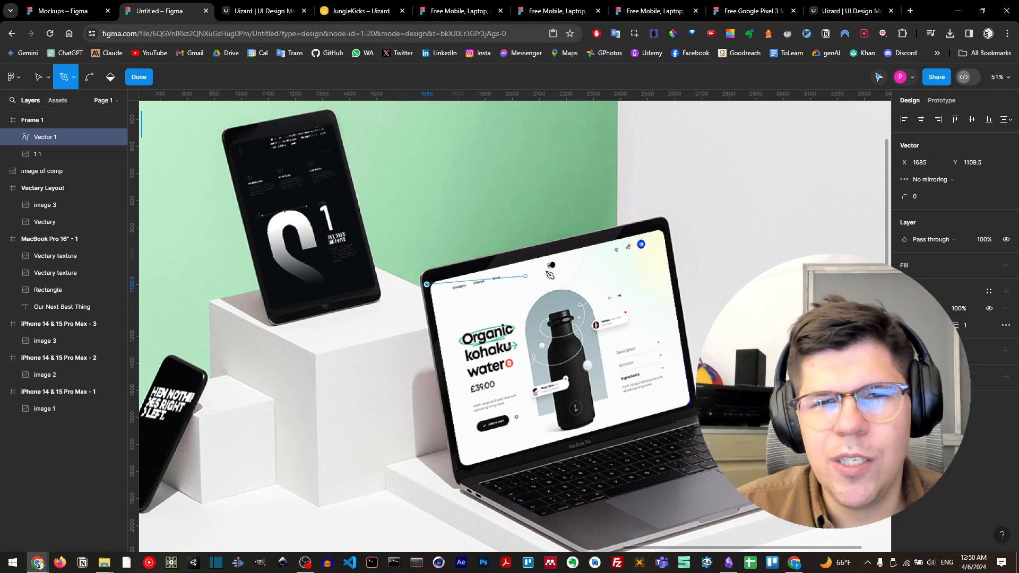
click(661, 230)
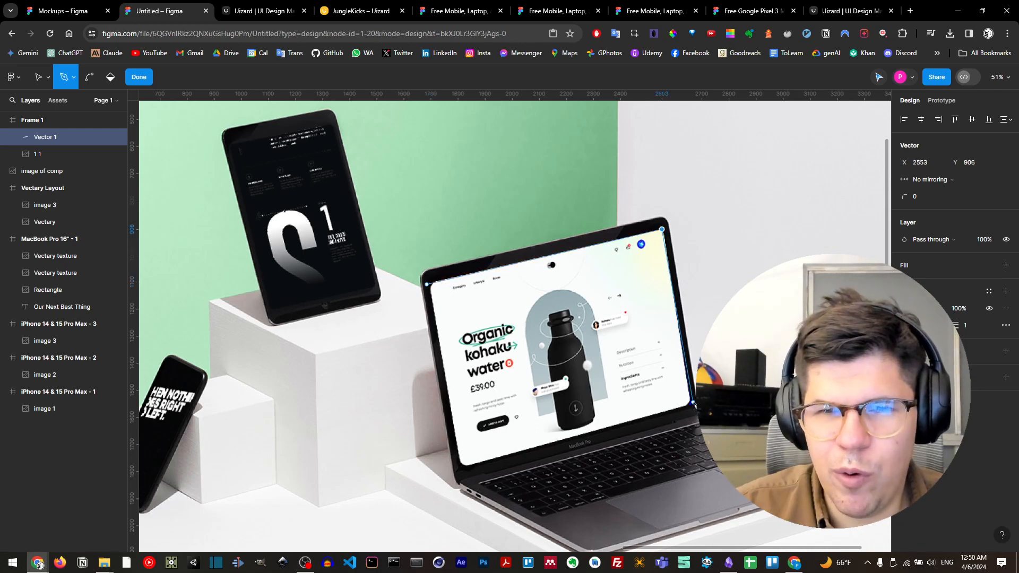
click(691, 403)
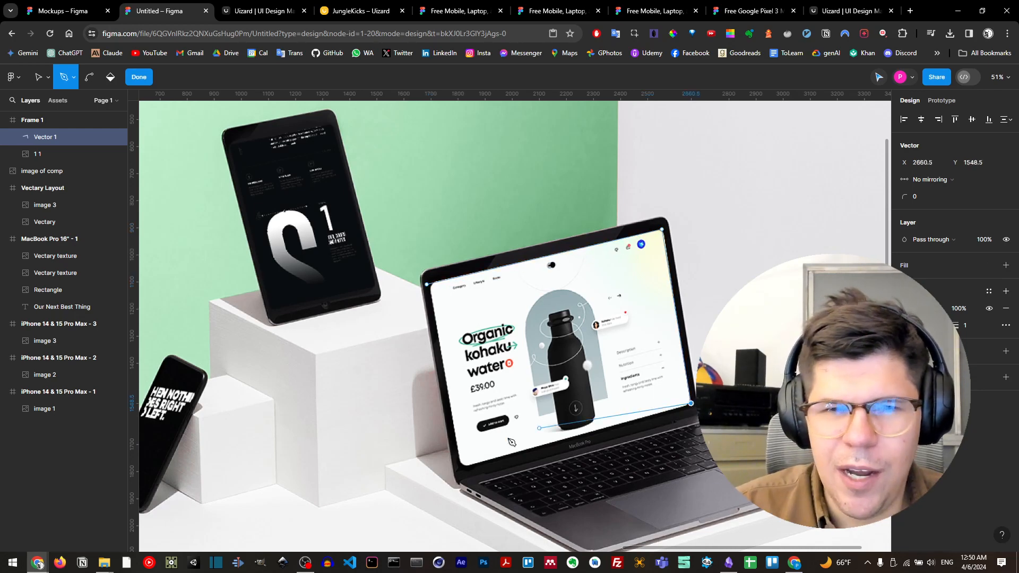
click(462, 466)
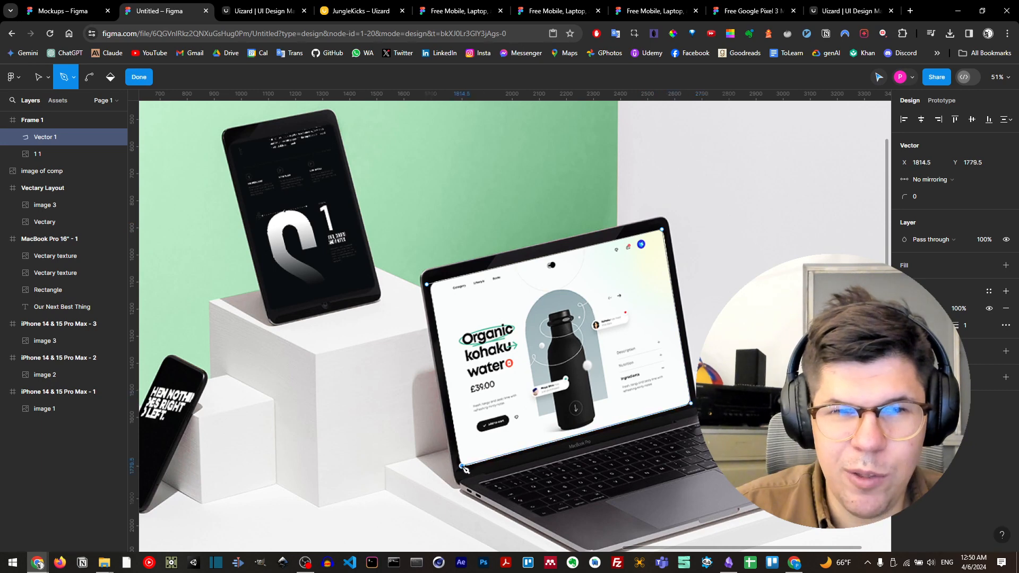
click(427, 285)
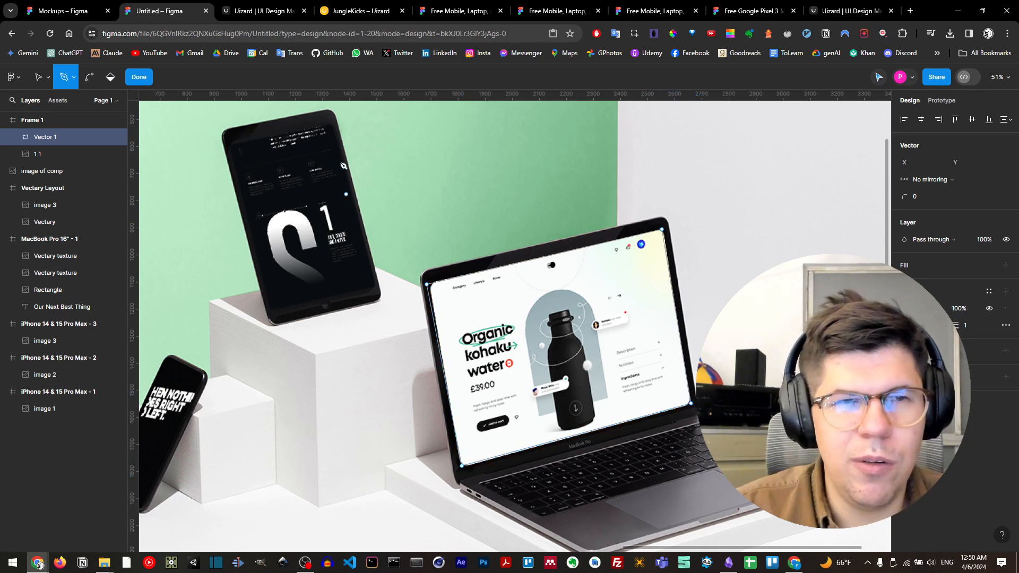
click(139, 78)
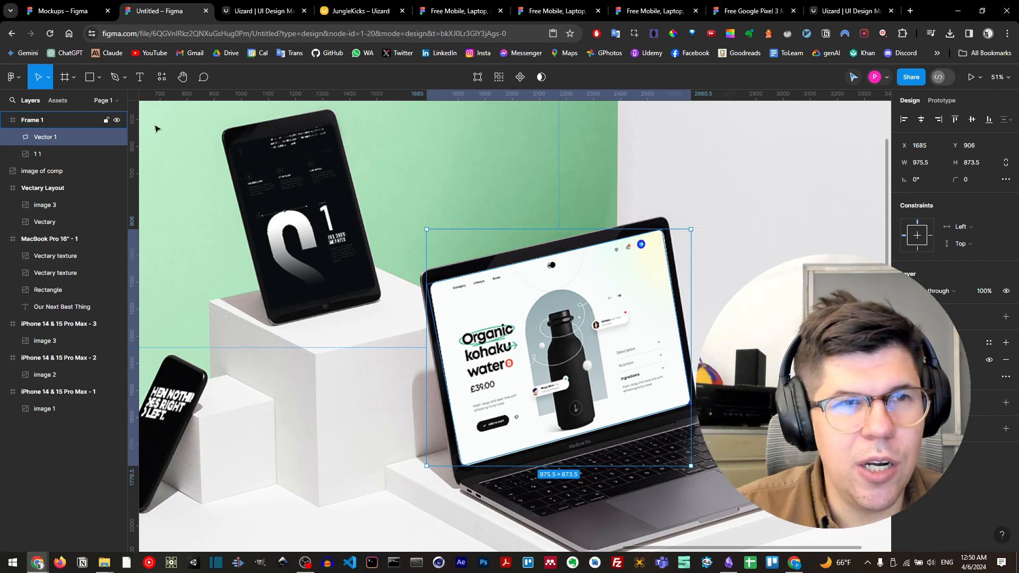
Search the plugins for "angle mock" and run Angle Mockups on the laptop screen outline.
click(162, 78)
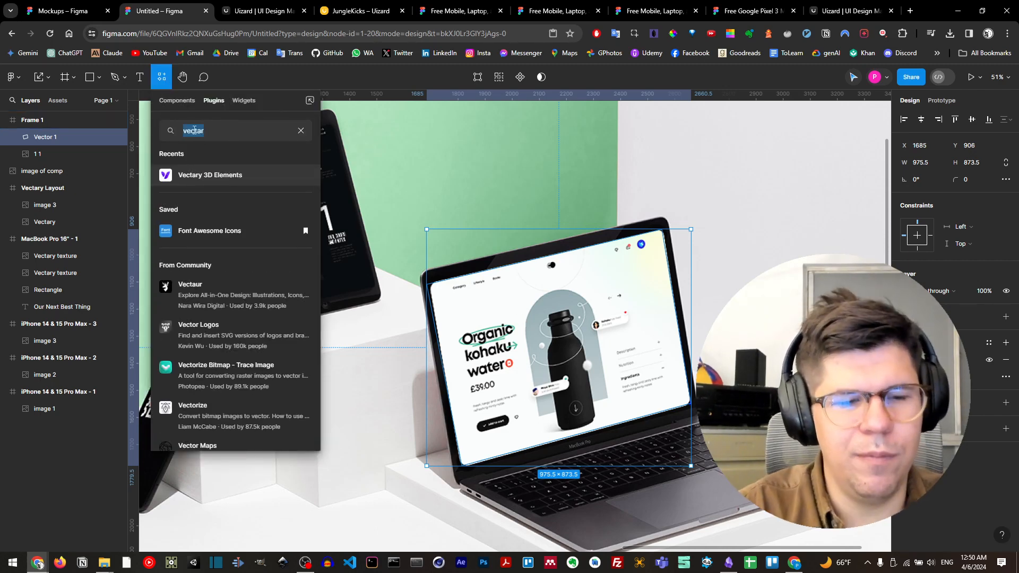
text(angle)
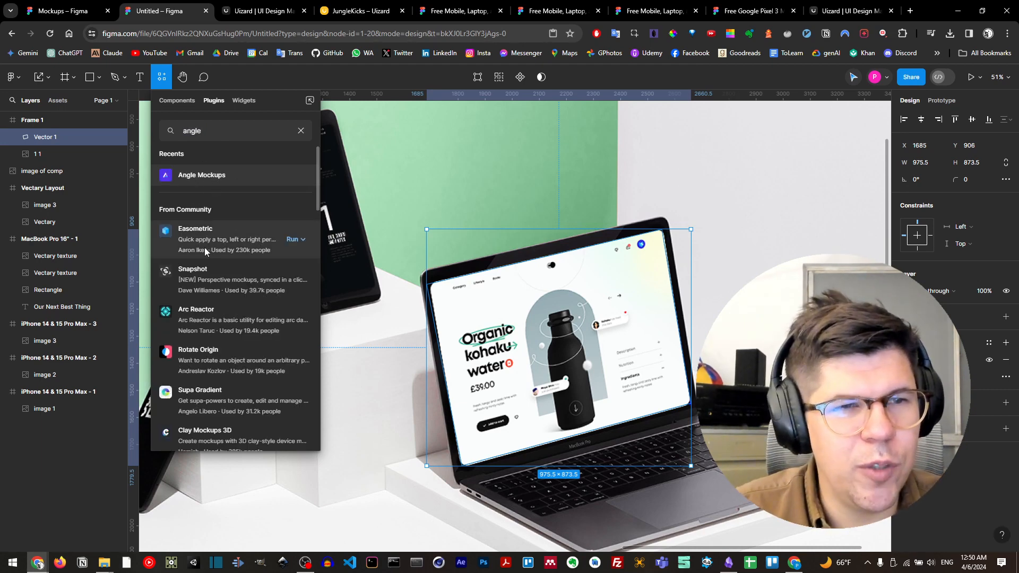
scroll(209, 319, down, 3)
scroll(208, 321, down, 4)
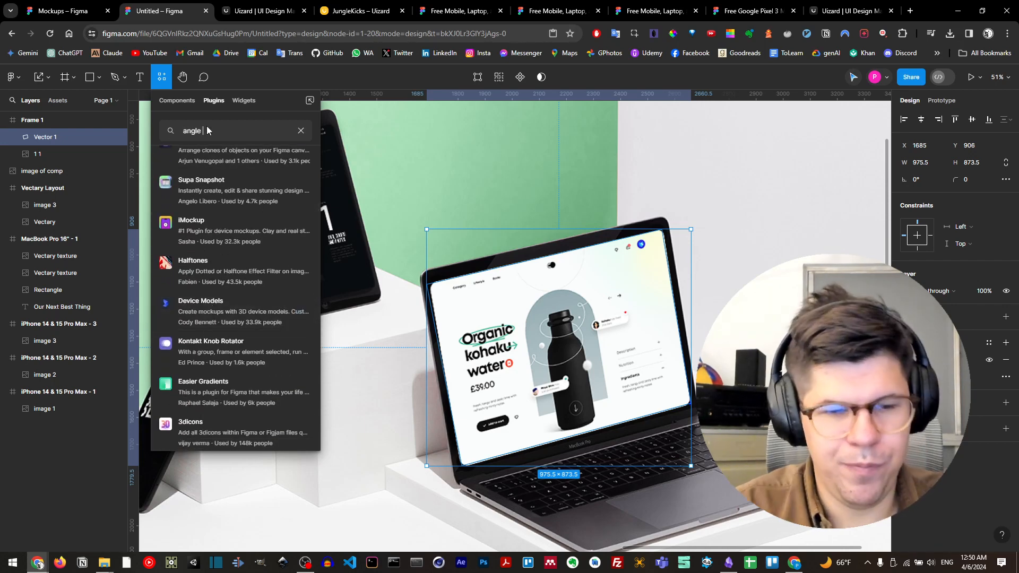
text(mock)
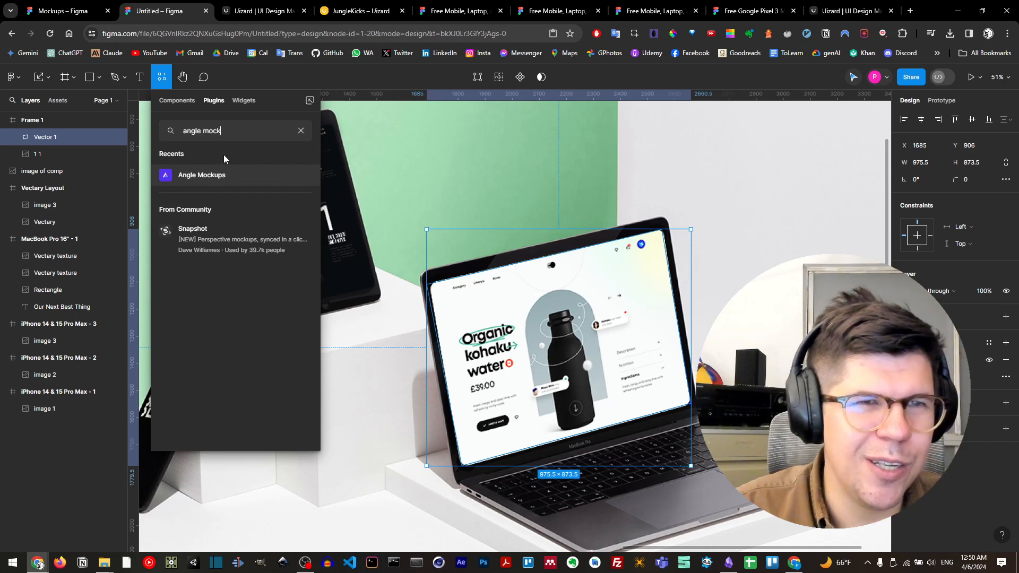
click(199, 176)
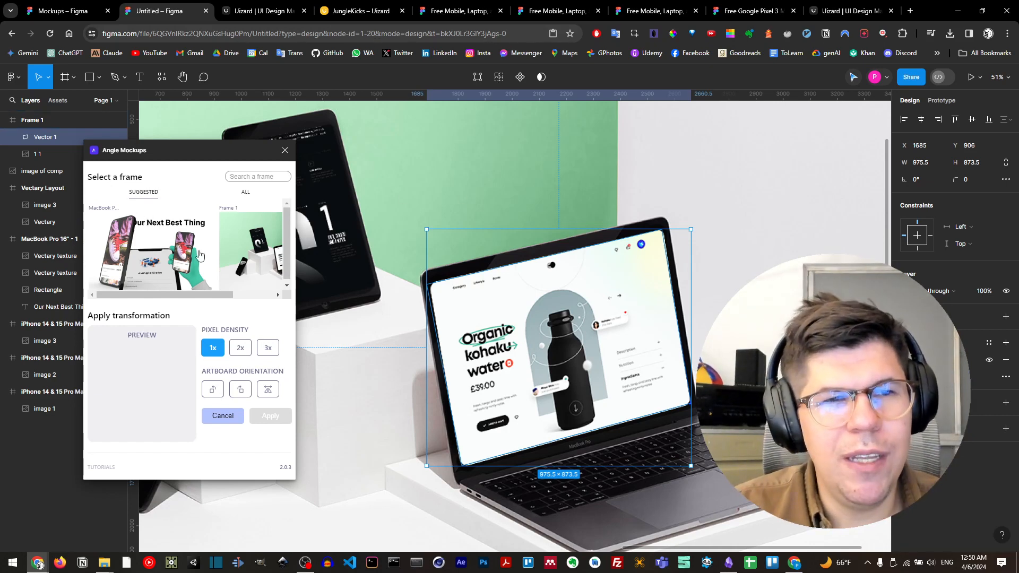
Apply the MacBook Pro 16" - 1 frame to the laptop screen outline at 2x pixel density, keeping the artboard upright and unflipped.
click(146, 258)
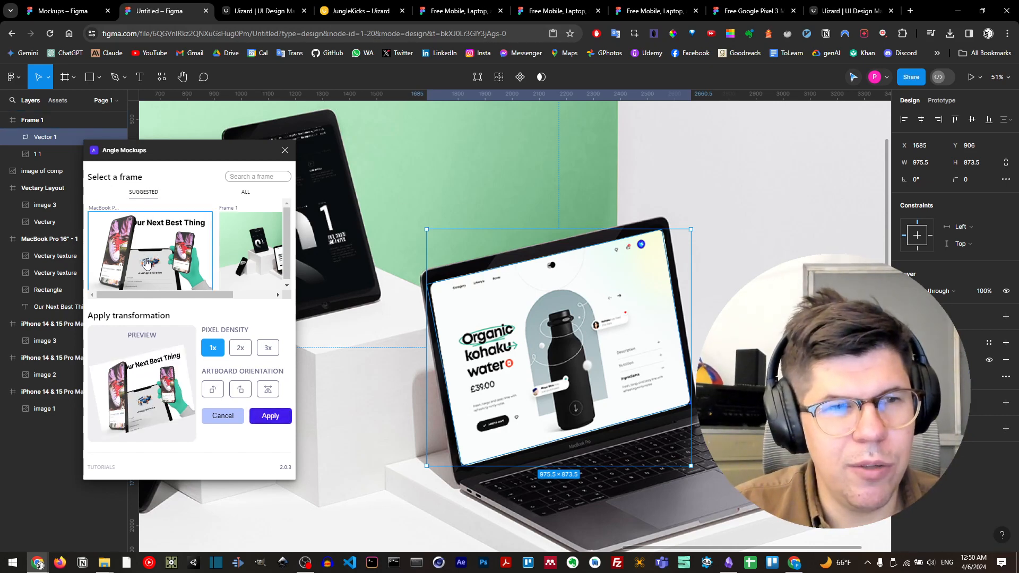
click(240, 349)
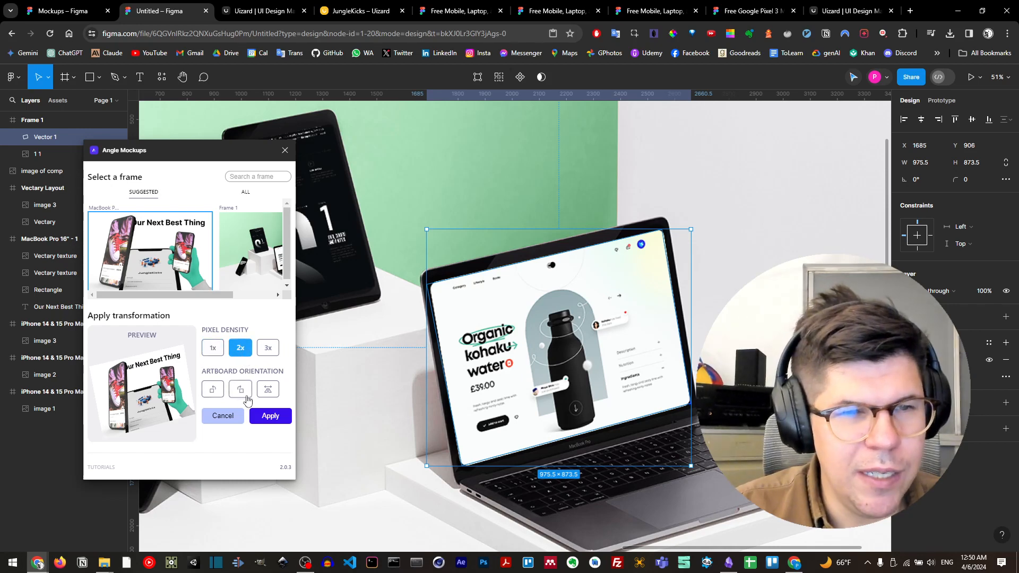
click(213, 393)
click(214, 393)
click(214, 393)
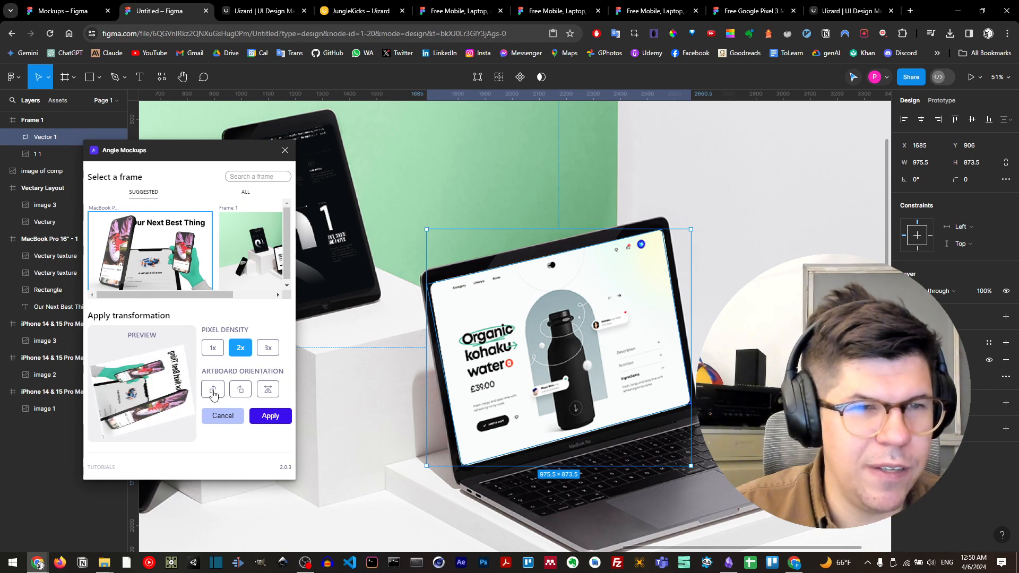
click(213, 393)
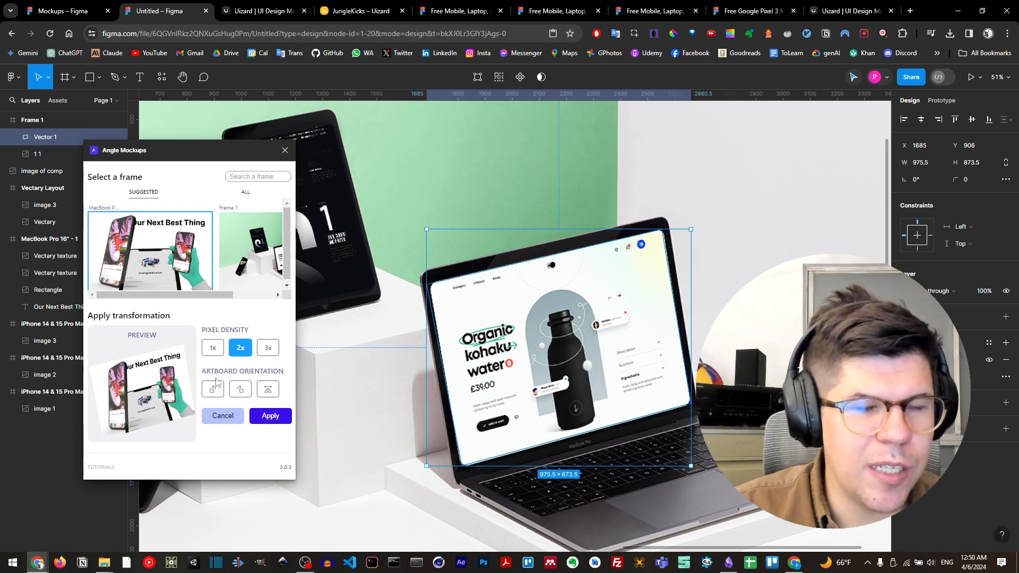
click(268, 391)
click(268, 391)
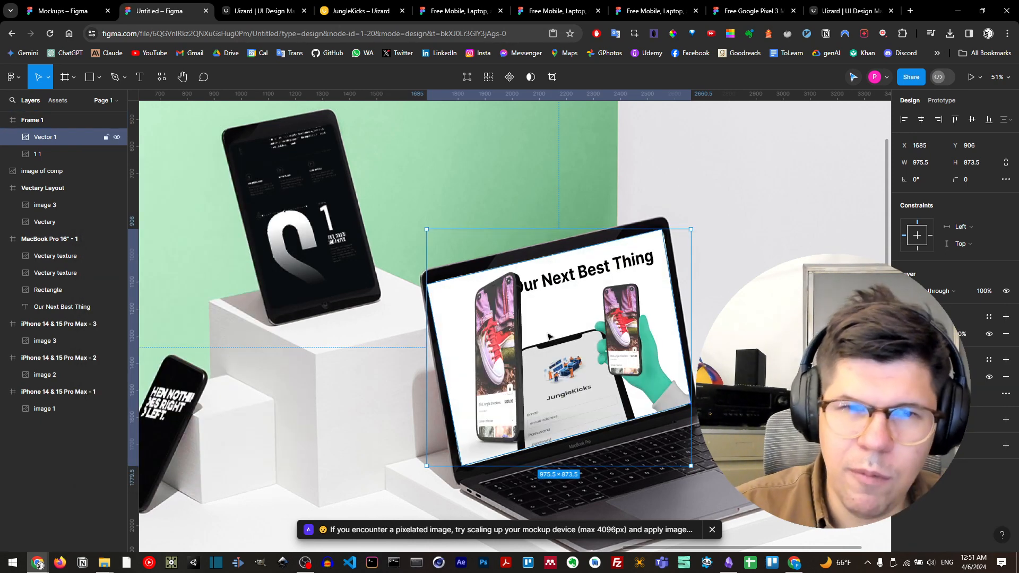
key(Escape)
Trace the standing phone's screen in Frame 1 with the Pen tool as a closed four-corner outline, about 358.5 × 550.5.
scroll(520, 371, left, 5)
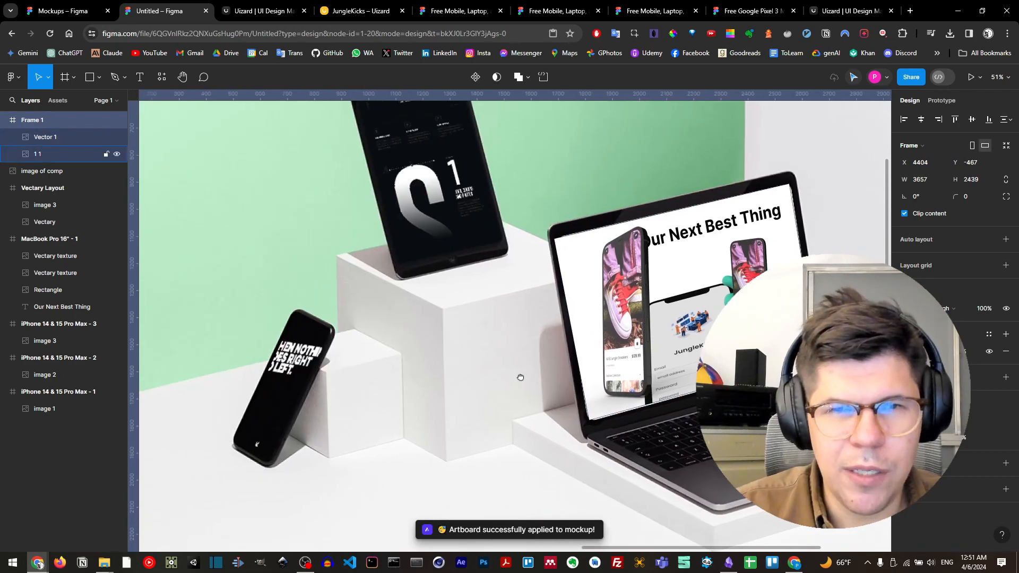
key(p)
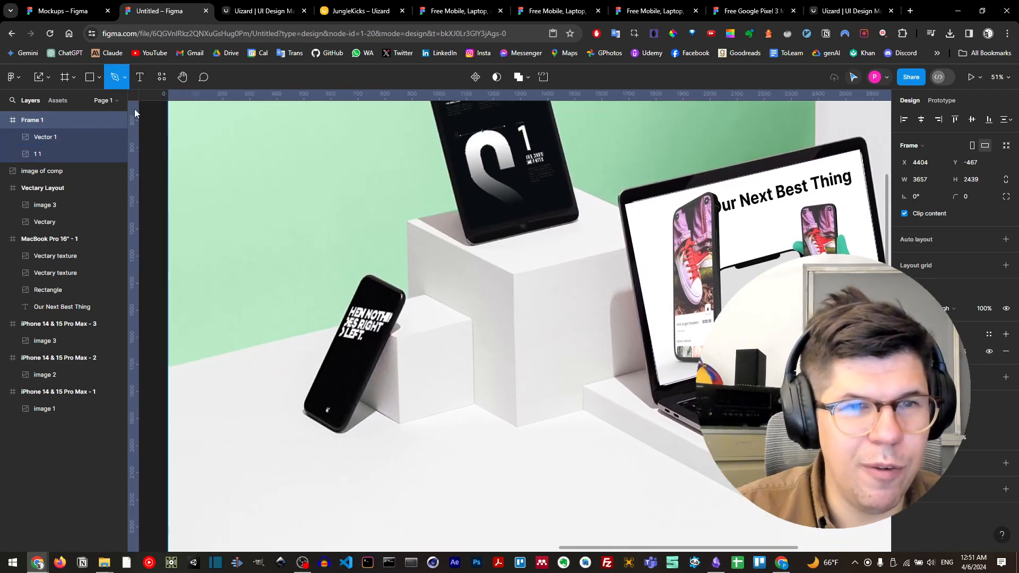
click(364, 277)
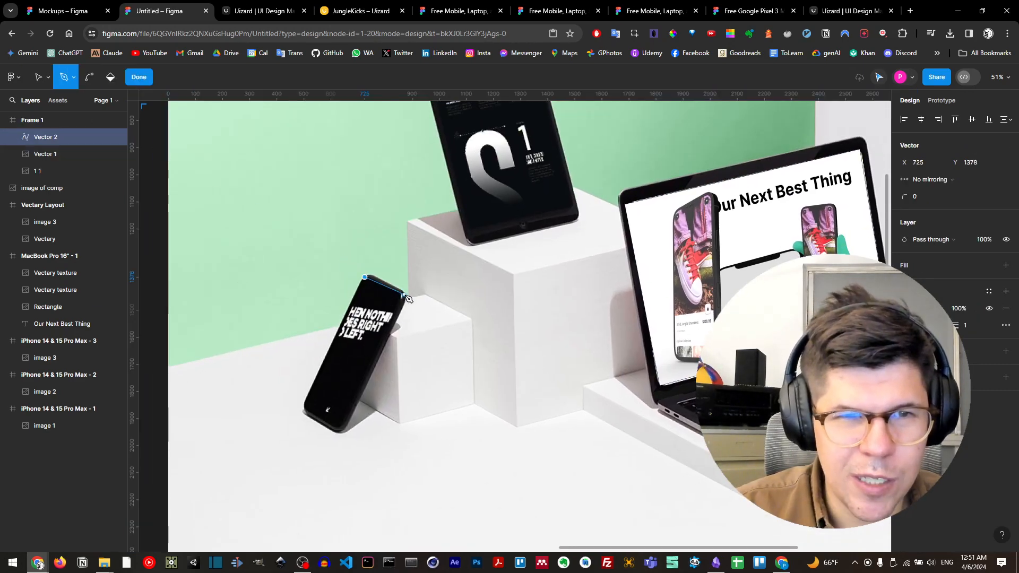
click(403, 295)
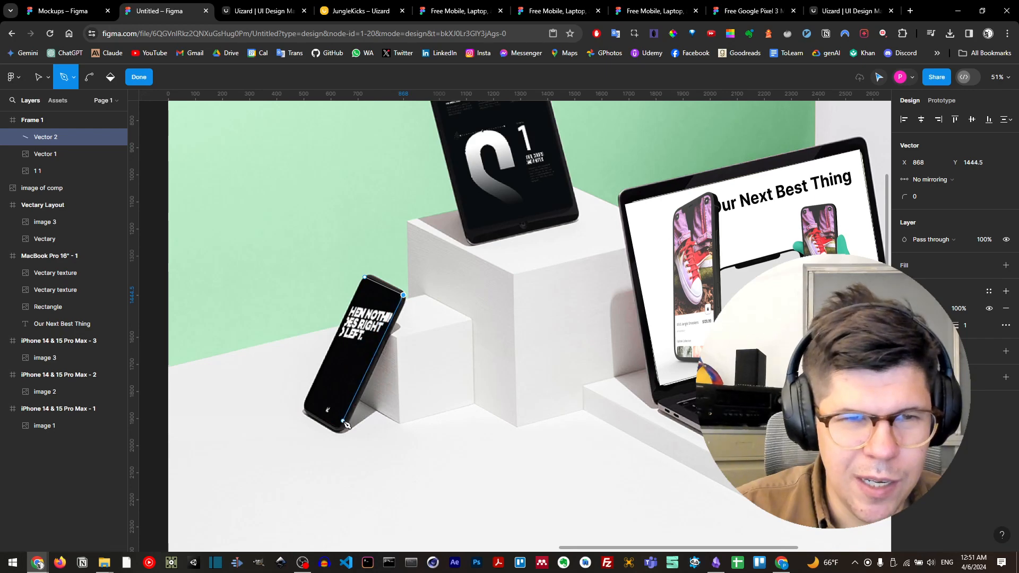
click(341, 426)
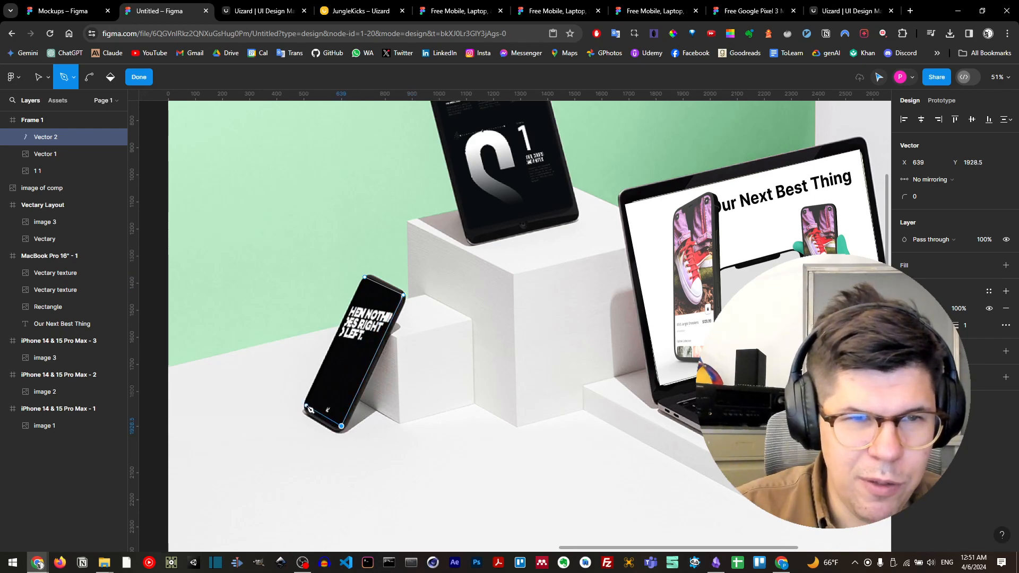
click(307, 407)
click(365, 277)
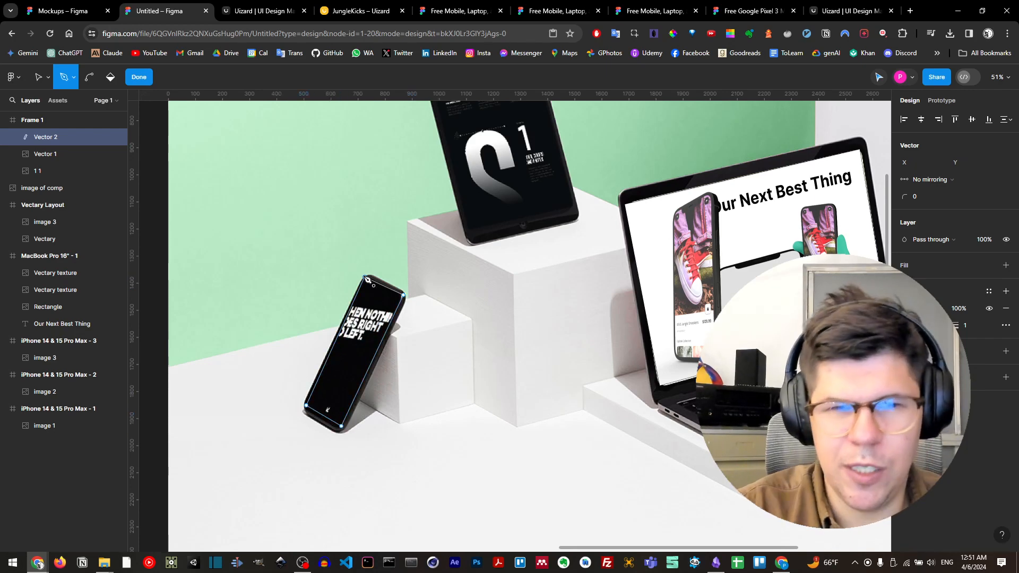
key(Escape)
Run Angle Mockups on the phone screen outline and apply the Vectary Layout frame at 1x pixel density.
scroll(407, 273, down, 2)
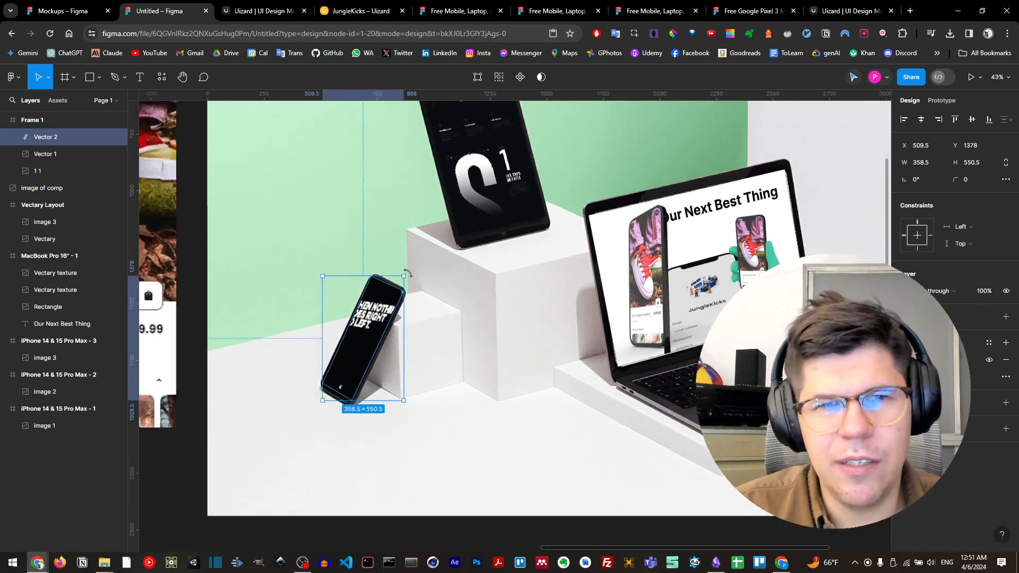
scroll(407, 273, down, 4)
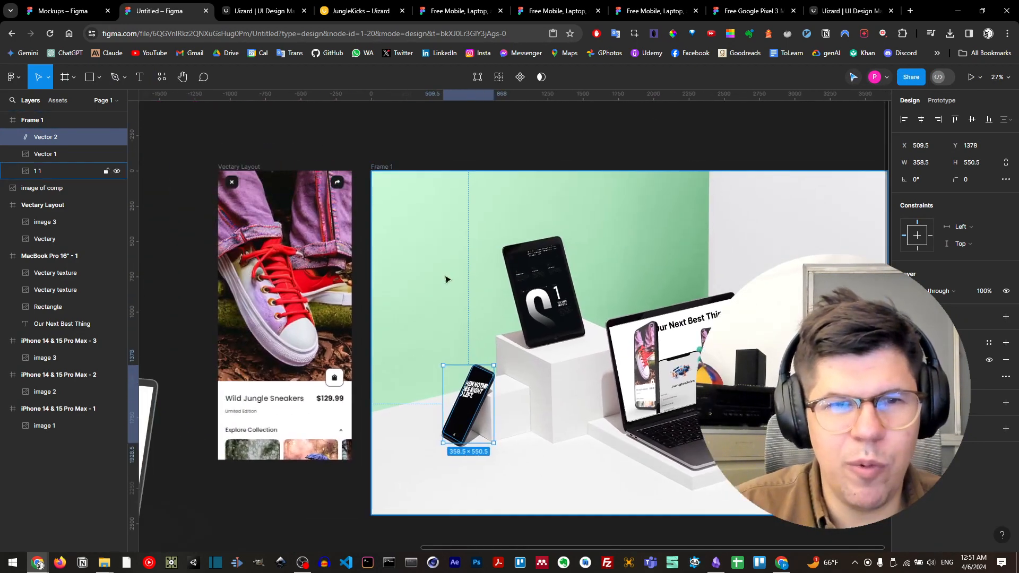
scroll(446, 280, down, 1)
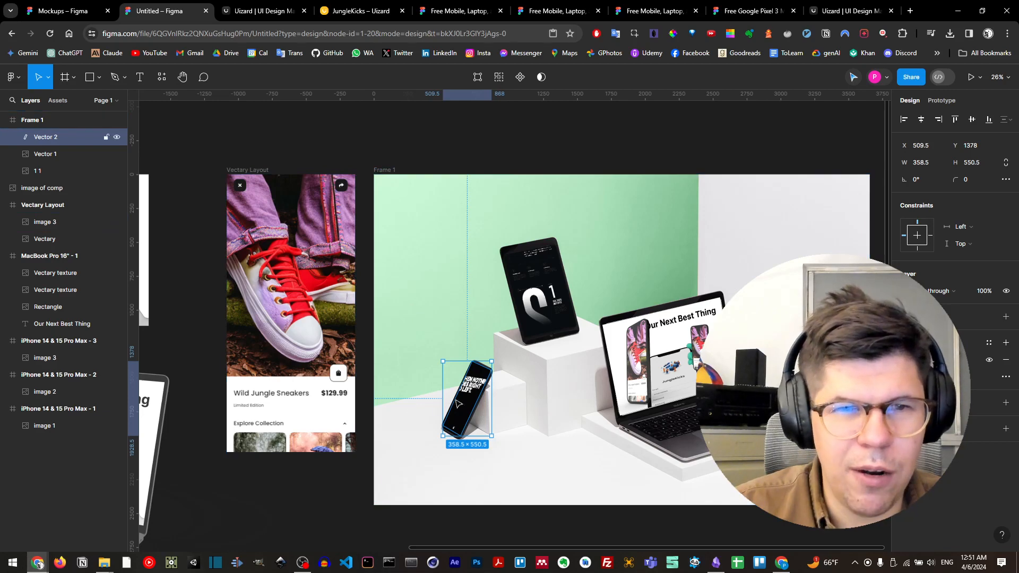
scroll(454, 384, up, 4)
right_click(486, 243)
mouse_move(521, 455)
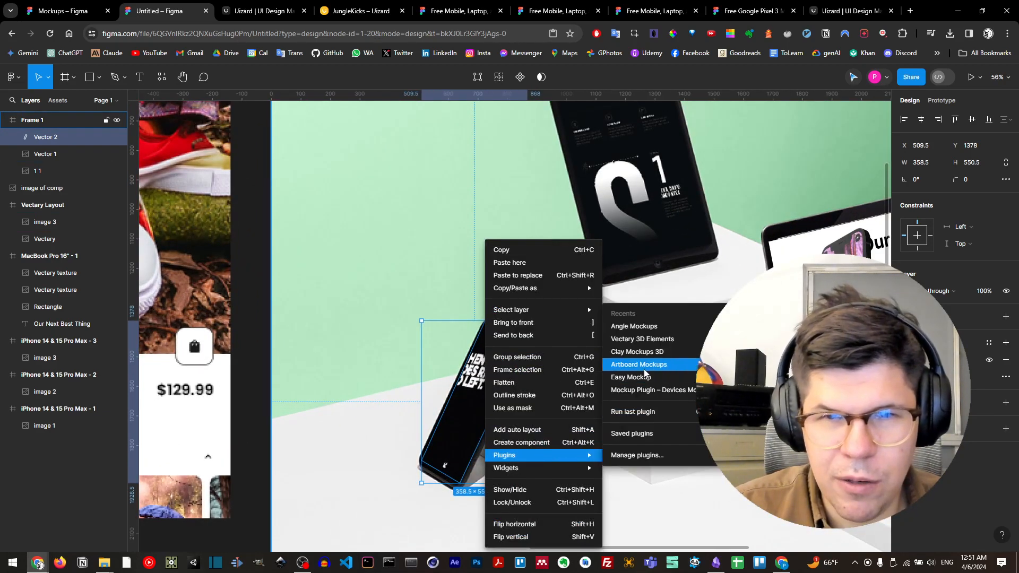
click(634, 326)
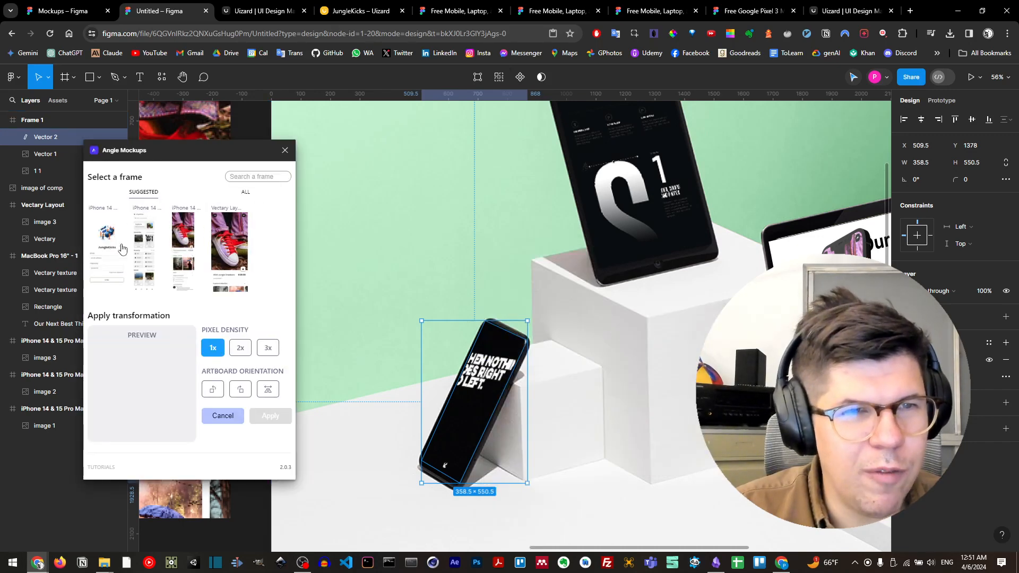
click(232, 242)
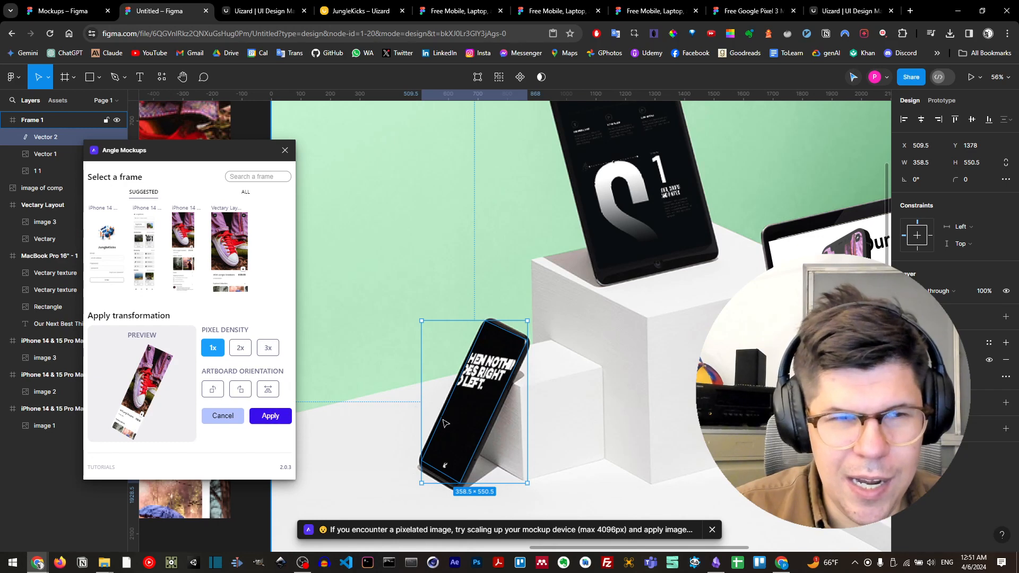
key(Escape)
Review the source screens, laptop render and device scene across the canvas, and select the MacBook Pro 16" - 1 frame.
scroll(445, 388, down, 6)
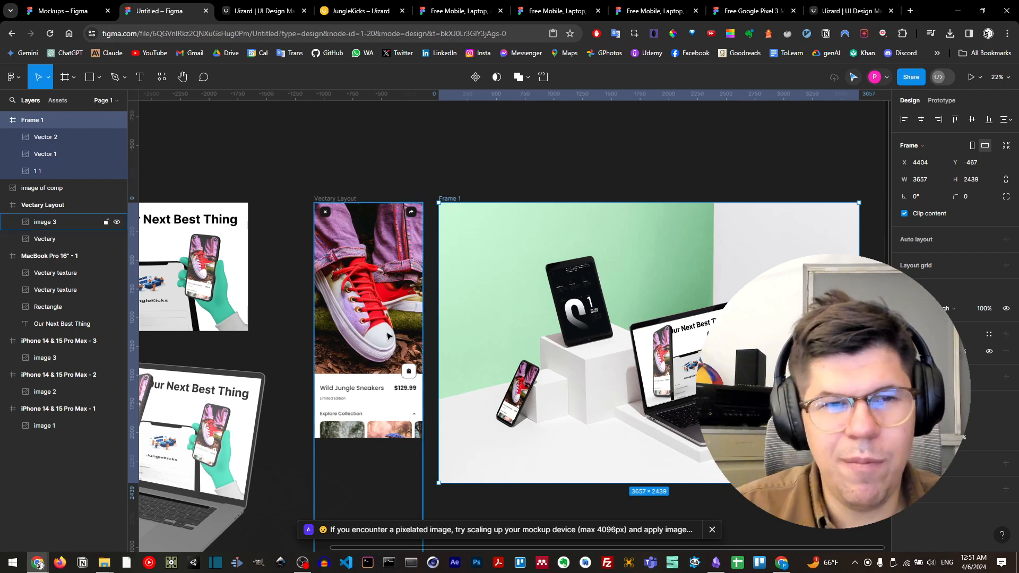
scroll(388, 329, down, 2)
drag(297, 368, 447, 365)
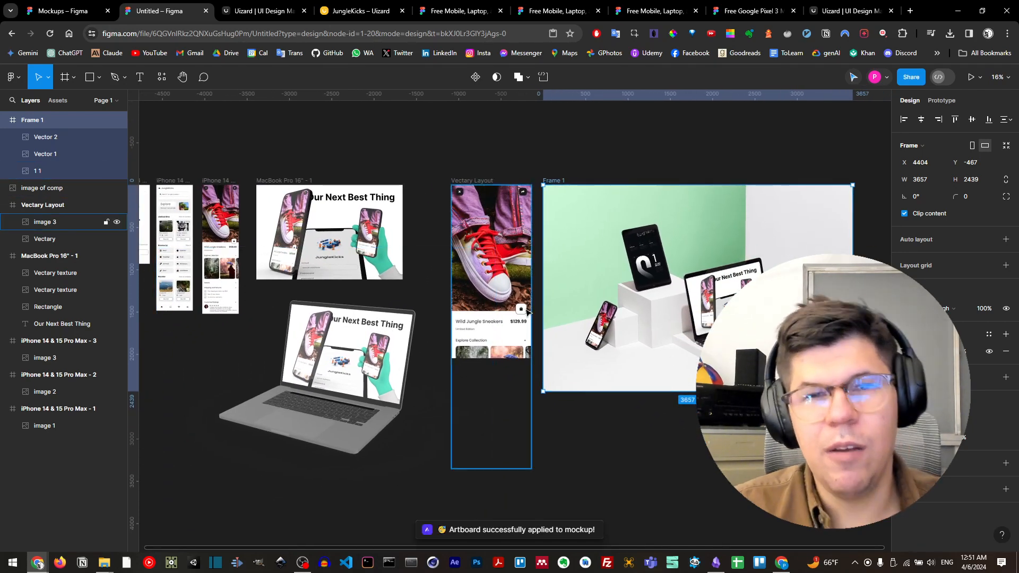
drag(374, 342, 555, 324)
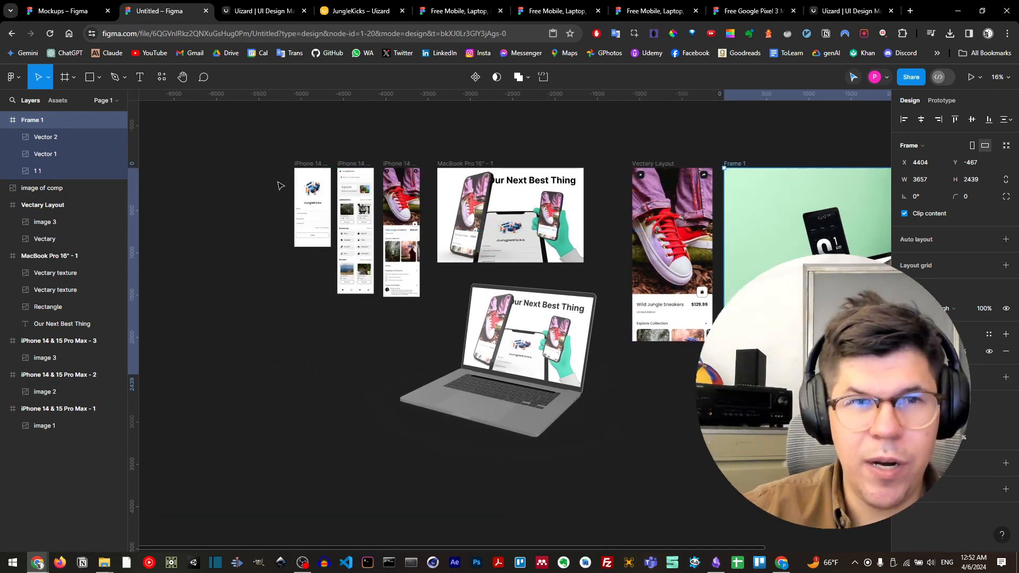
click(317, 203)
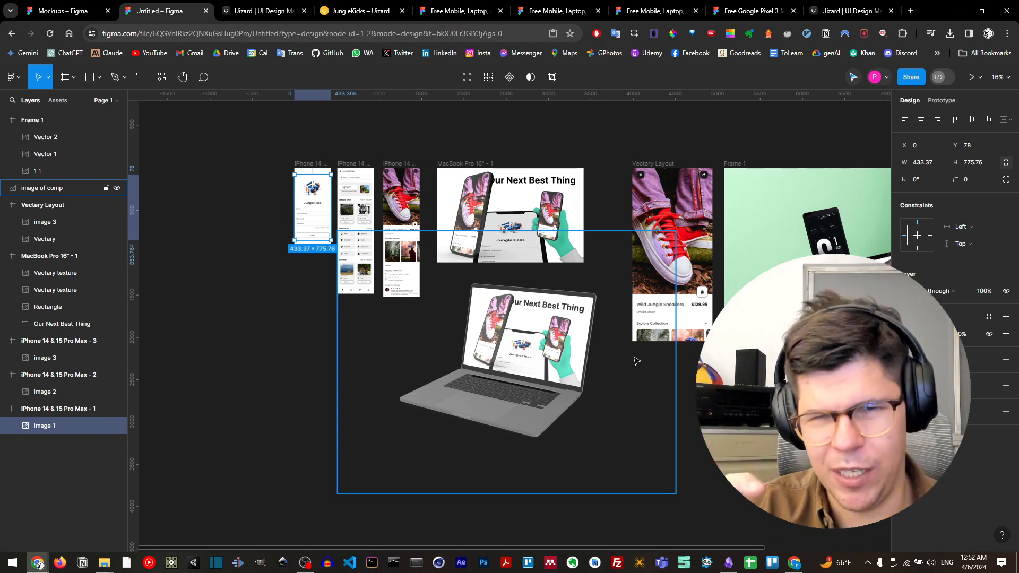
key(Escape)
click(454, 167)
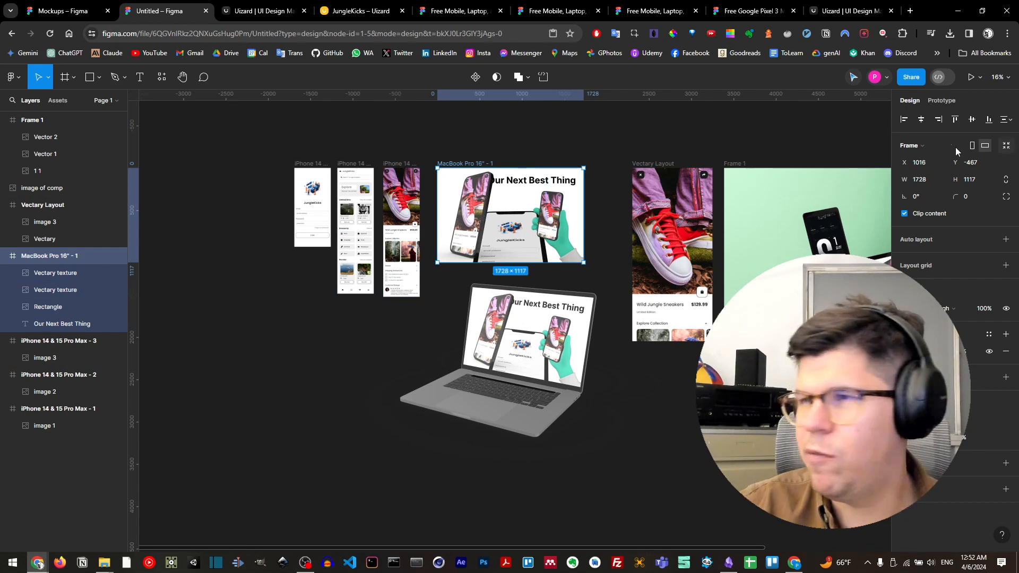